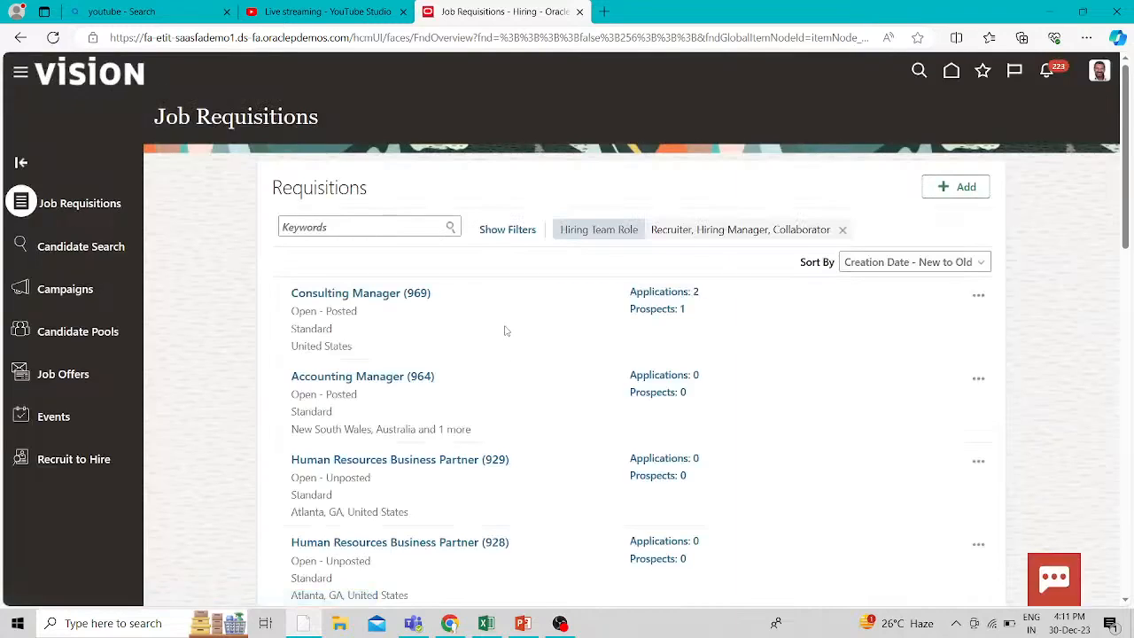
- Start adding a new job requisition from the requisitions list
{"action": "scroll", "coordinate": [501, 333], "scroll_direction": "down", "scroll_amount": 4}
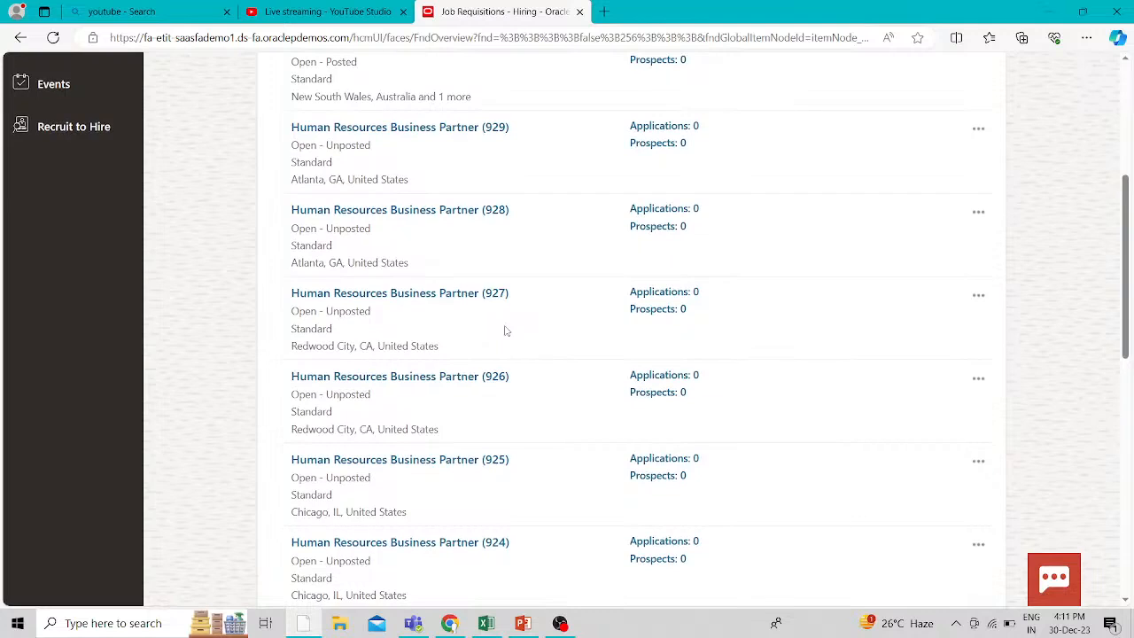
{"action": "scroll", "coordinate": [505, 332], "scroll_direction": "up", "scroll_amount": 4}
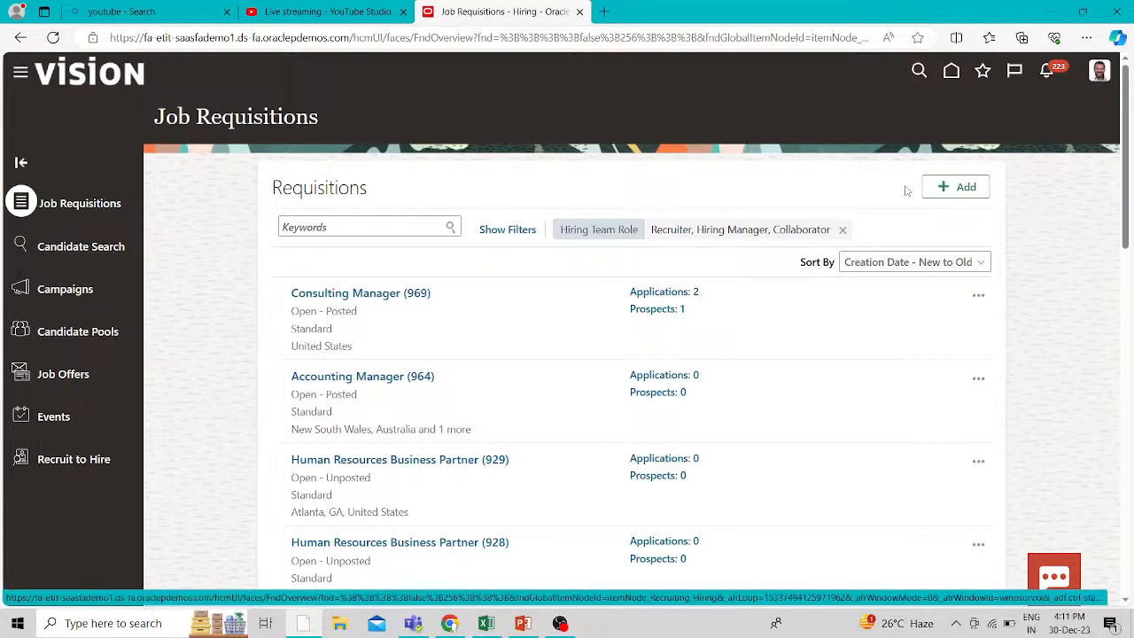
{"action": "left_click", "coordinate": [958, 190]}
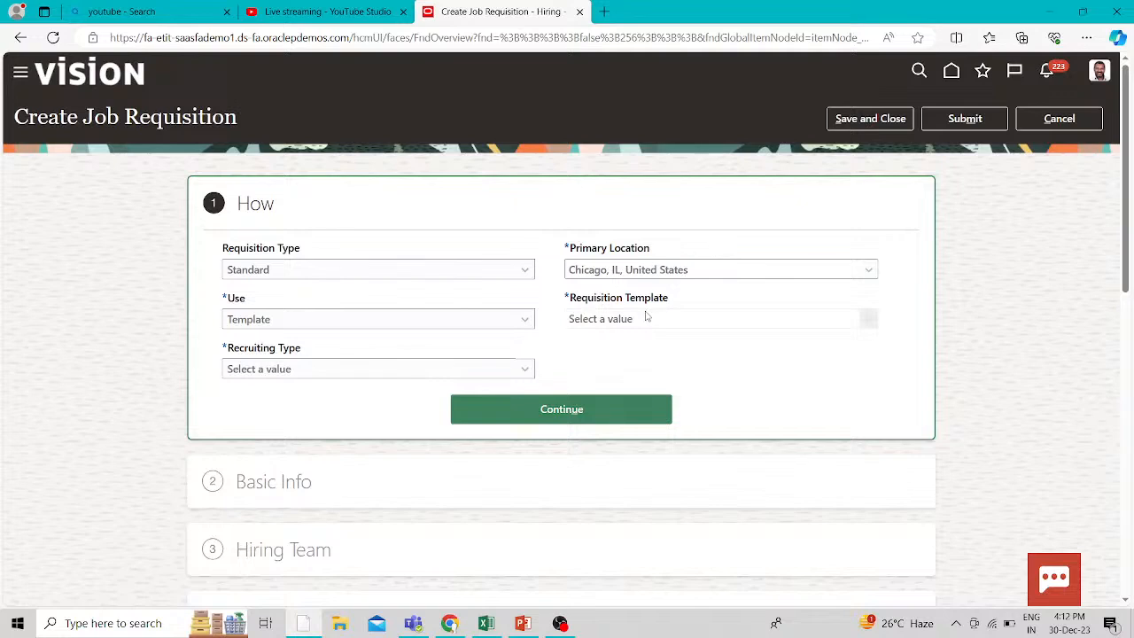
- Review the options offered for Requisition Type, Use and Recruiting Type without changing them
{"action": "left_click", "coordinate": [298, 270]}
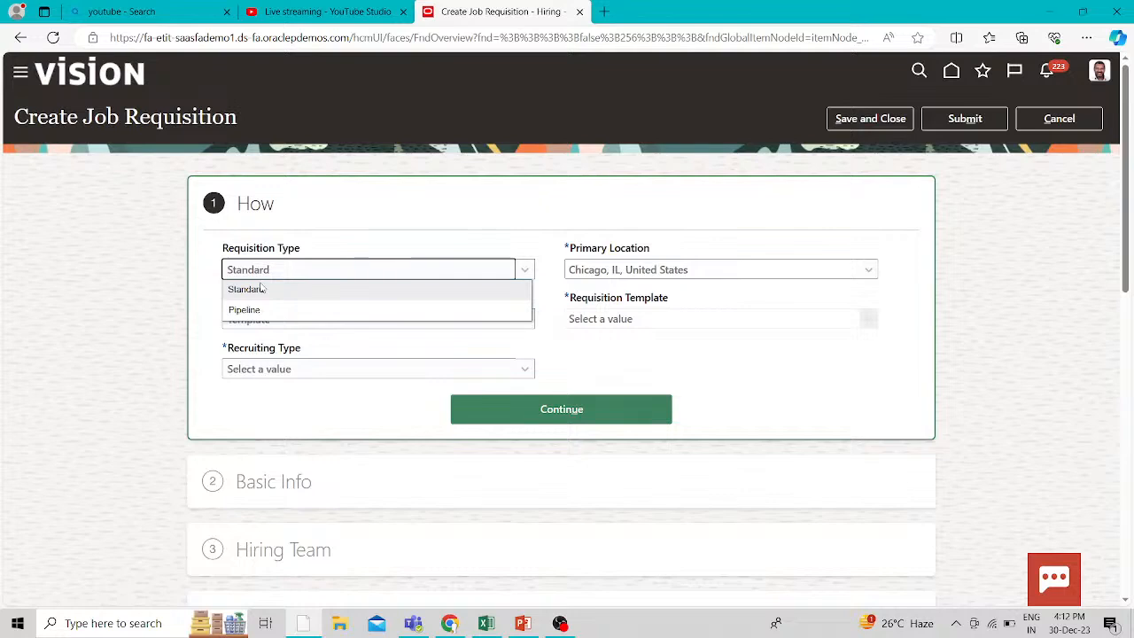
{"action": "left_click", "coordinate": [210, 359]}
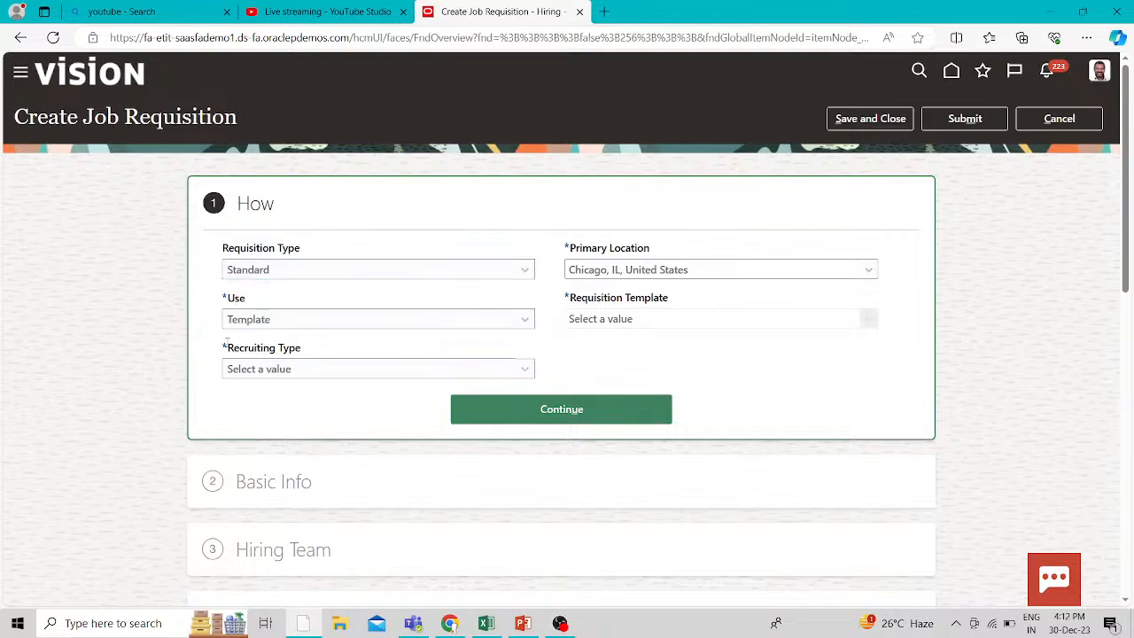
{"action": "left_click", "coordinate": [332, 323]}
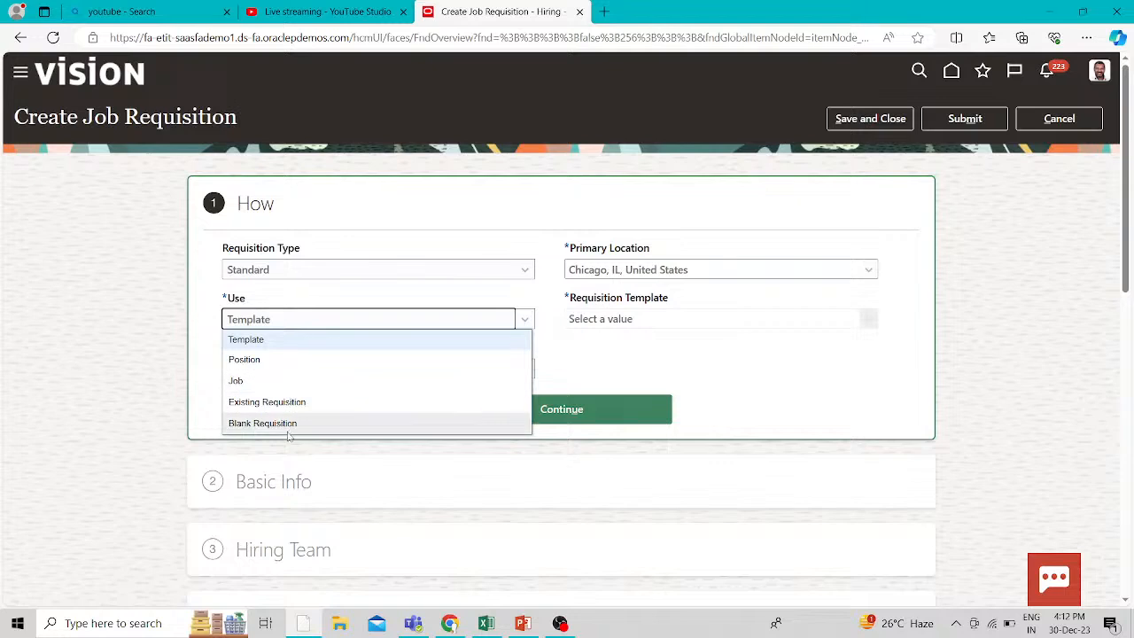
{"action": "left_click", "coordinate": [203, 428]}
{"action": "left_click", "coordinate": [286, 370]}
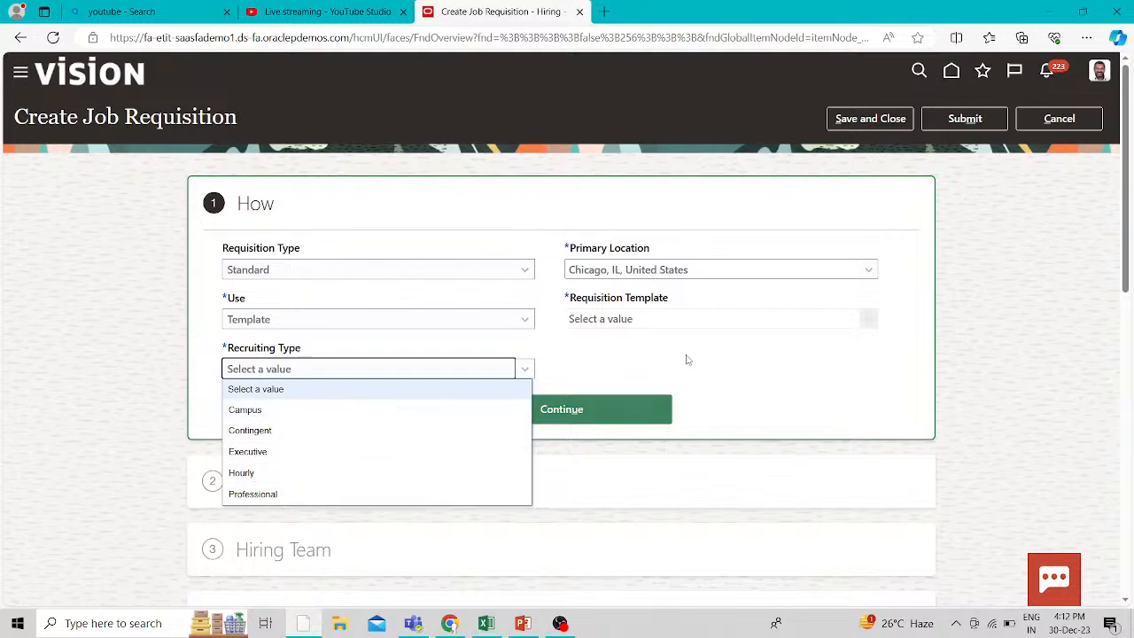
{"action": "left_click", "coordinate": [739, 362]}
- Base the new requisition on a Blank Requisition and continue to the Basic Info section
{"action": "left_click", "coordinate": [374, 320]}
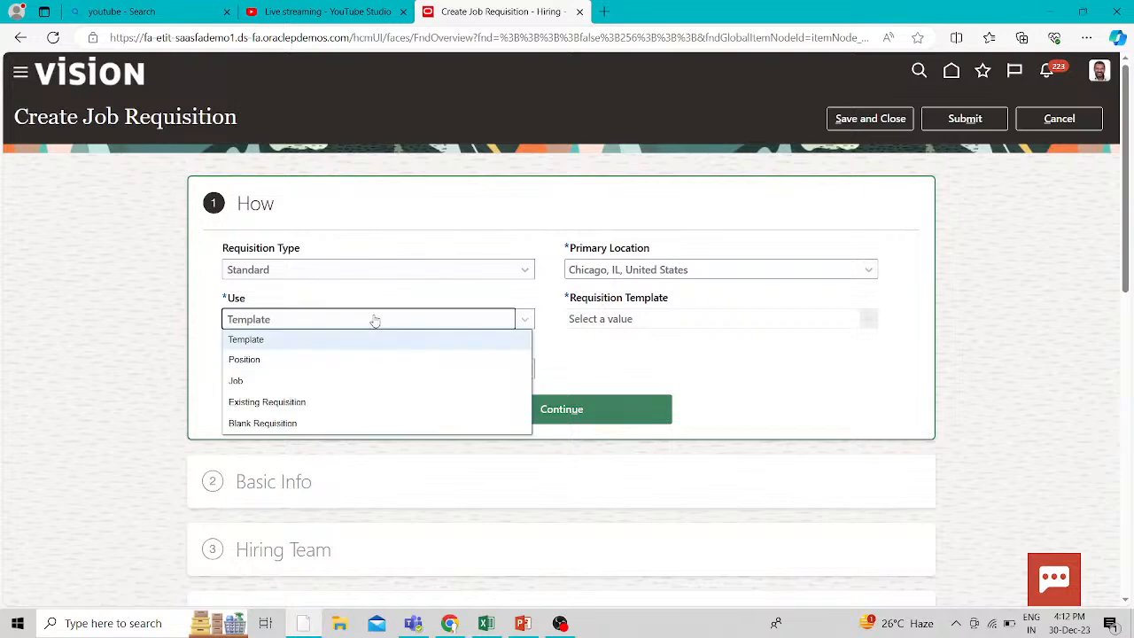
{"action": "left_click", "coordinate": [275, 424]}
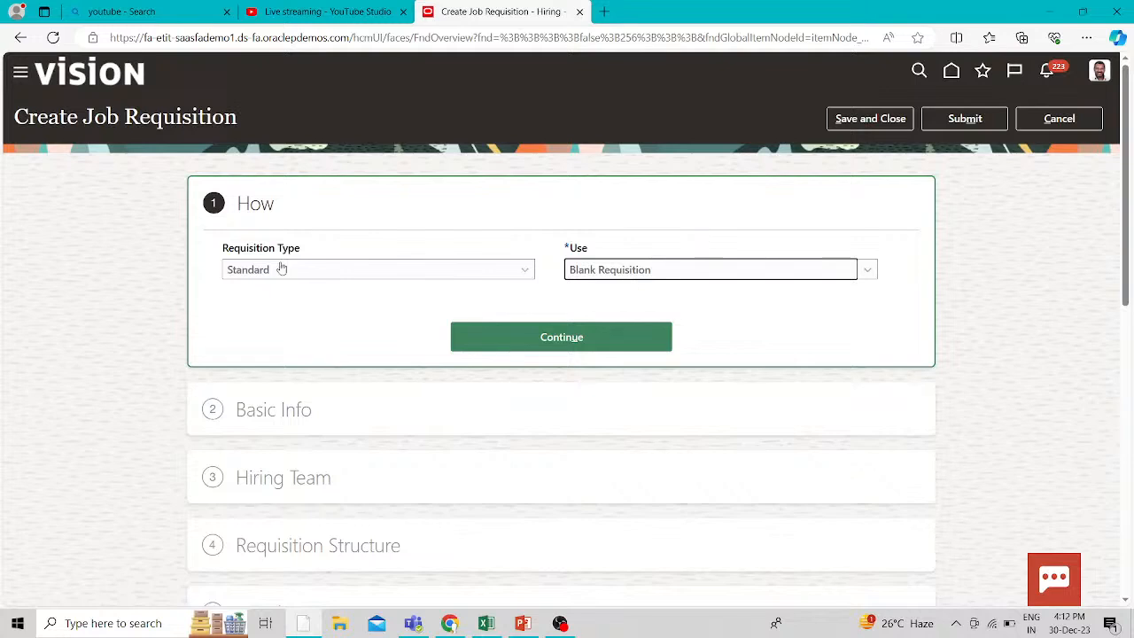
{"action": "left_click", "coordinate": [586, 336]}
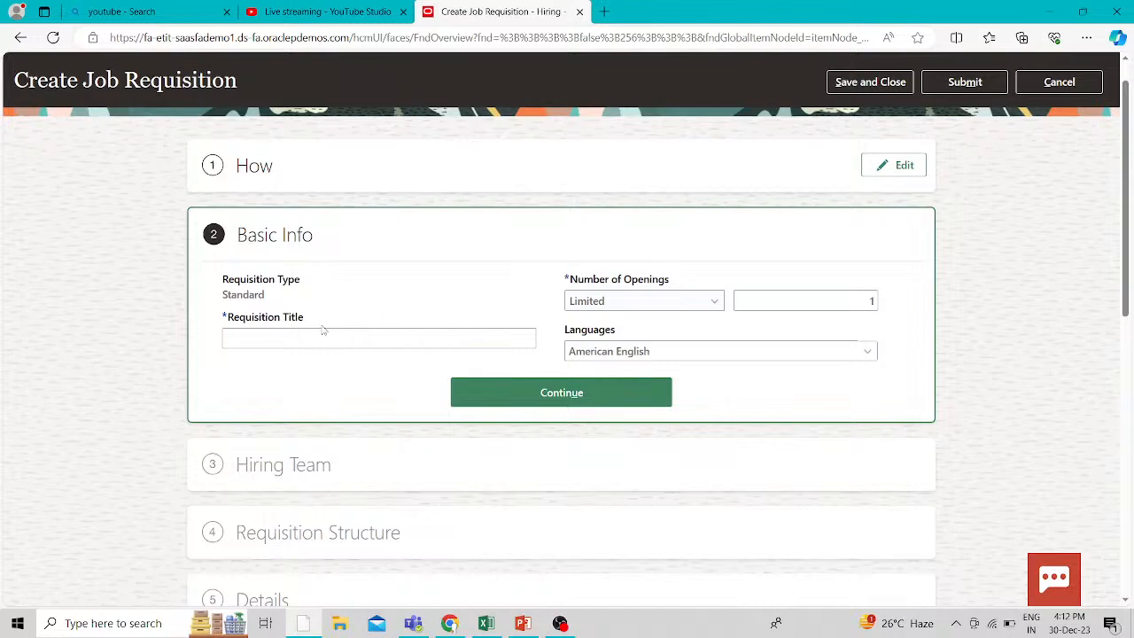
- Enter "Fusion Sales Manager" as the requisition title
{"action": "left_click", "coordinate": [298, 341]}
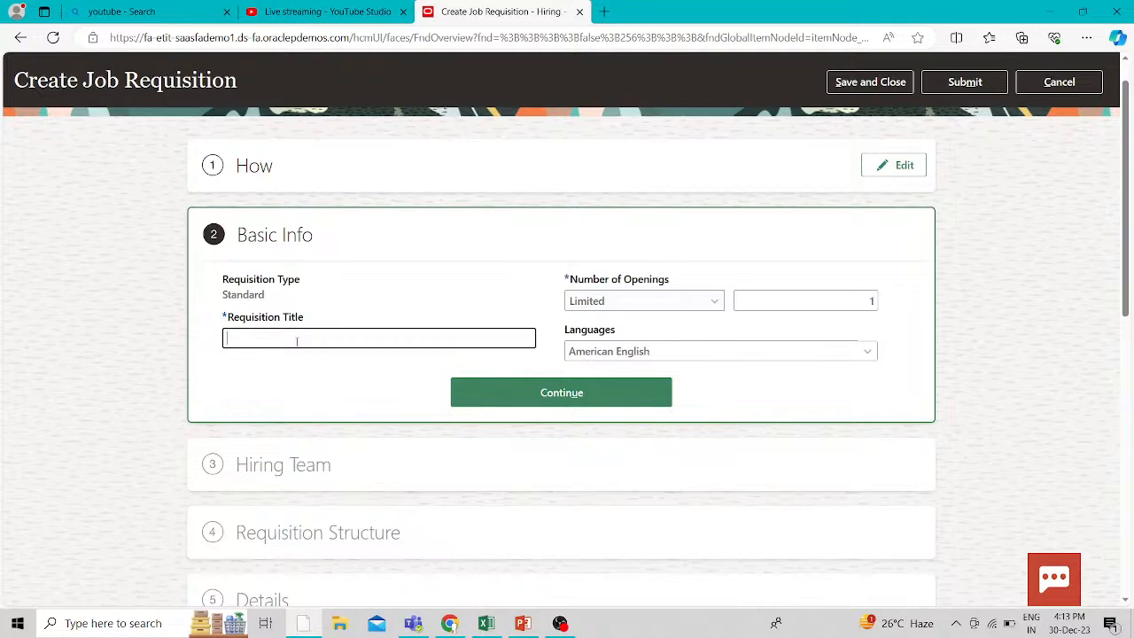
{"action": "type", "text": "Sales"}
{"action": "left_click", "coordinate": [228, 339]}
{"action": "type", "text": "Fusion"}
{"action": "left_click", "coordinate": [232, 340]}
{"action": "key", "text": "BackSpace"}
{"action": "left_click", "coordinate": [302, 337]}
{"action": "type", "text": "E"}
{"action": "key", "text": "BackSpace"}
{"action": "type", "text": "Manag"}
{"action": "key", "text": "BackSpace"}
{"action": "type", "text": "ger"}
{"action": "left_click", "coordinate": [322, 399]}
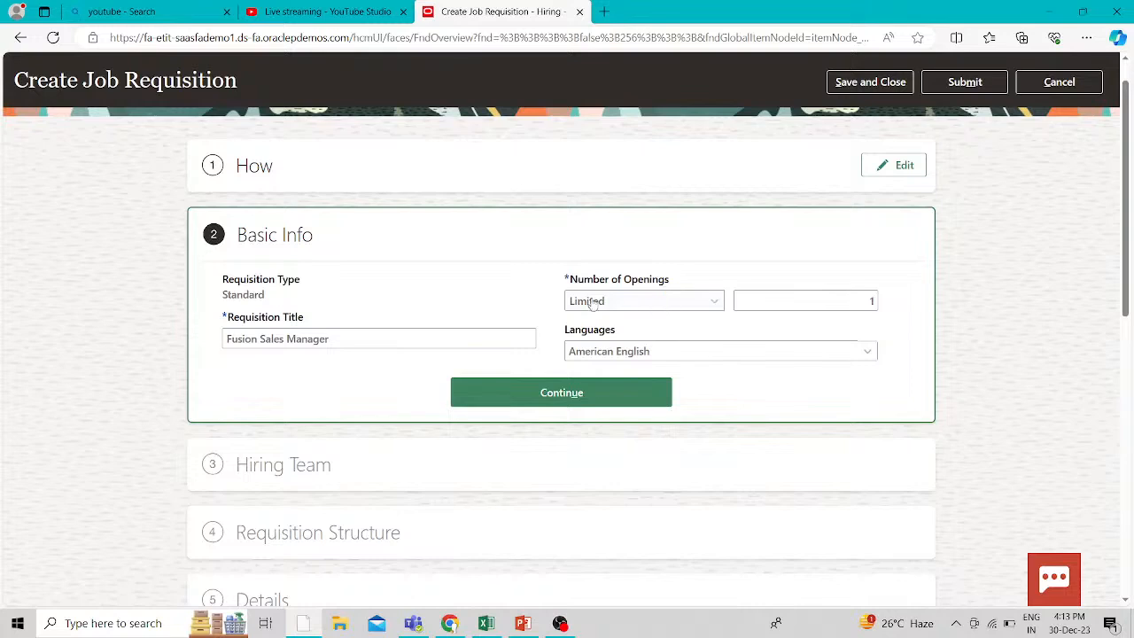
- Switch the number of openings to Unlimited and back to Limited
{"action": "left_click", "coordinate": [637, 302]}
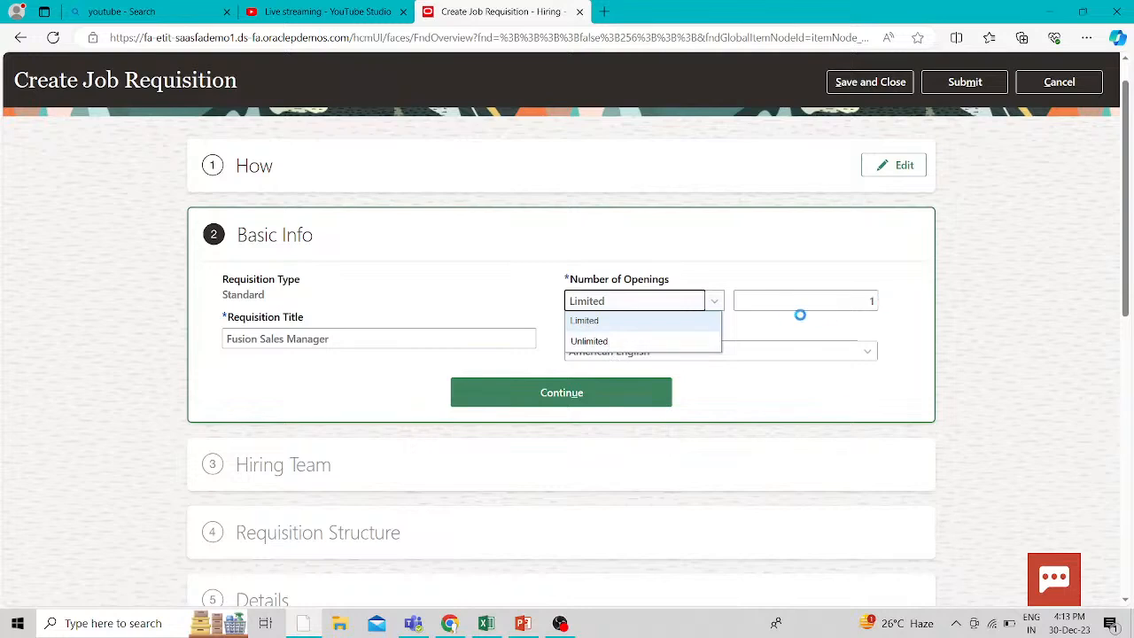
{"action": "left_click", "coordinate": [619, 342]}
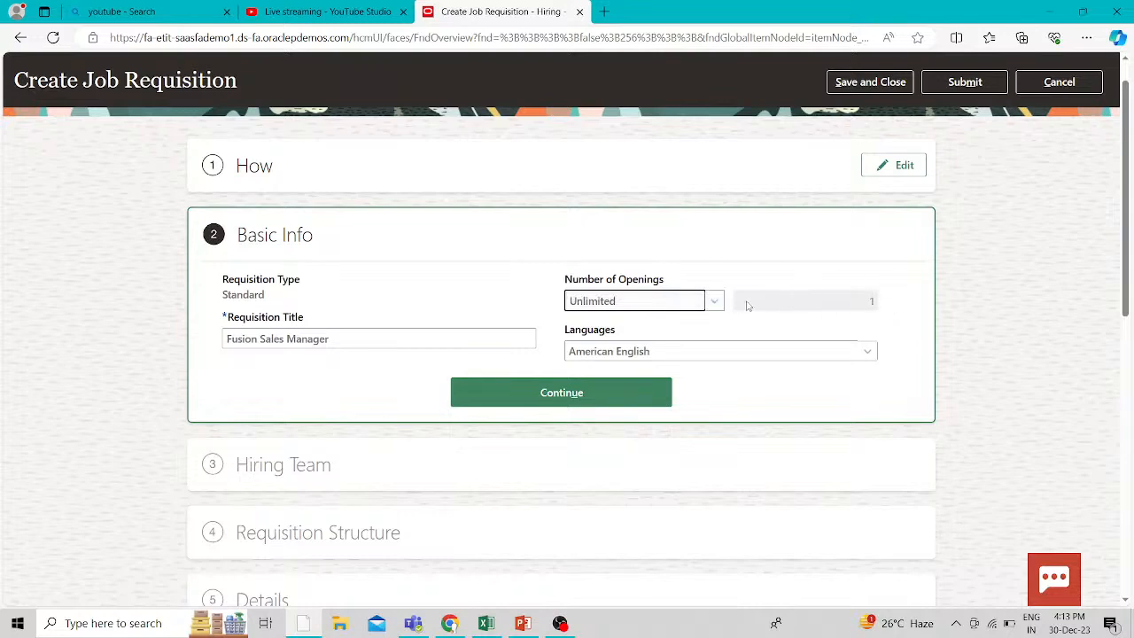
{"action": "left_click", "coordinate": [698, 305]}
{"action": "left_click", "coordinate": [615, 324]}
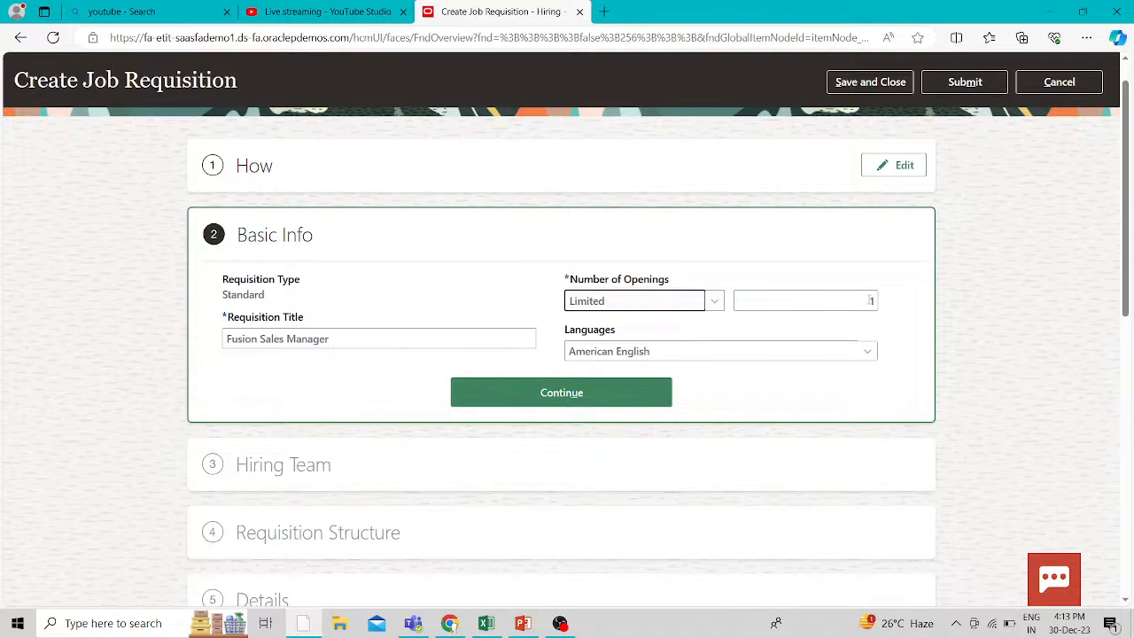
- Continue to the Hiring Team section and find and select the same person as the hiring manager as the recruiter
{"action": "left_click", "coordinate": [596, 397]}
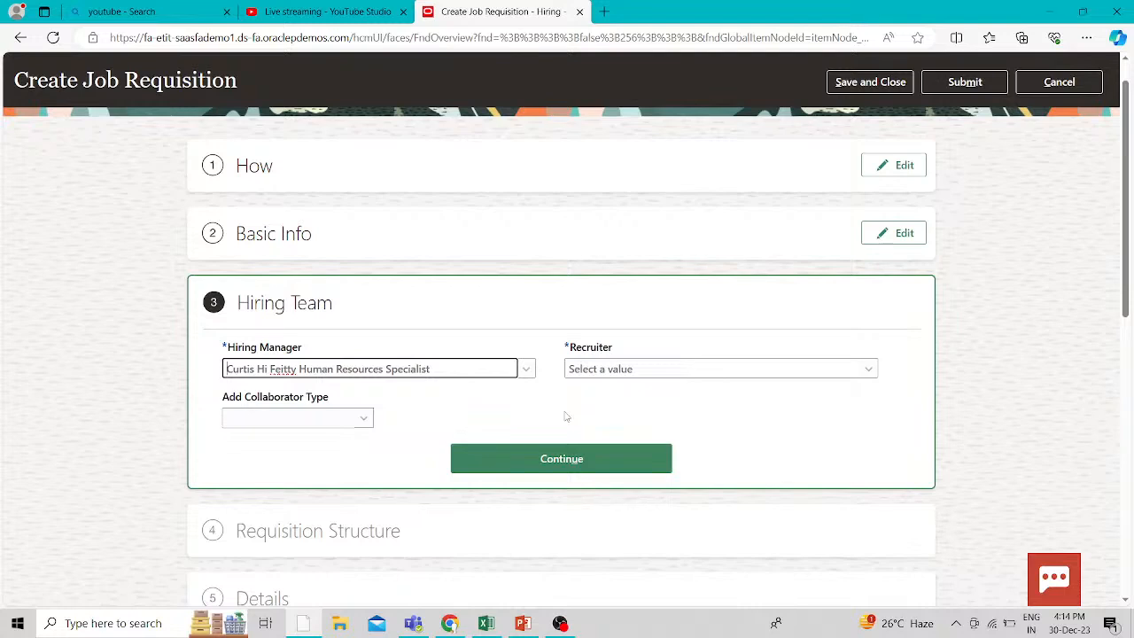
{"action": "left_click", "coordinate": [870, 370]}
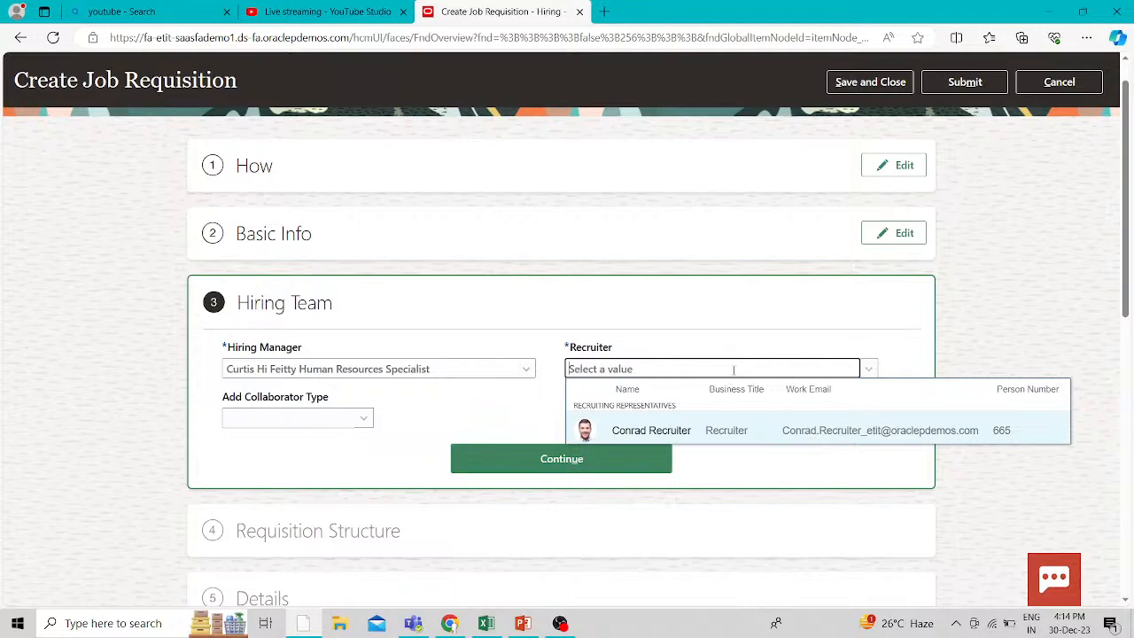
{"action": "type", "text": "cu"}
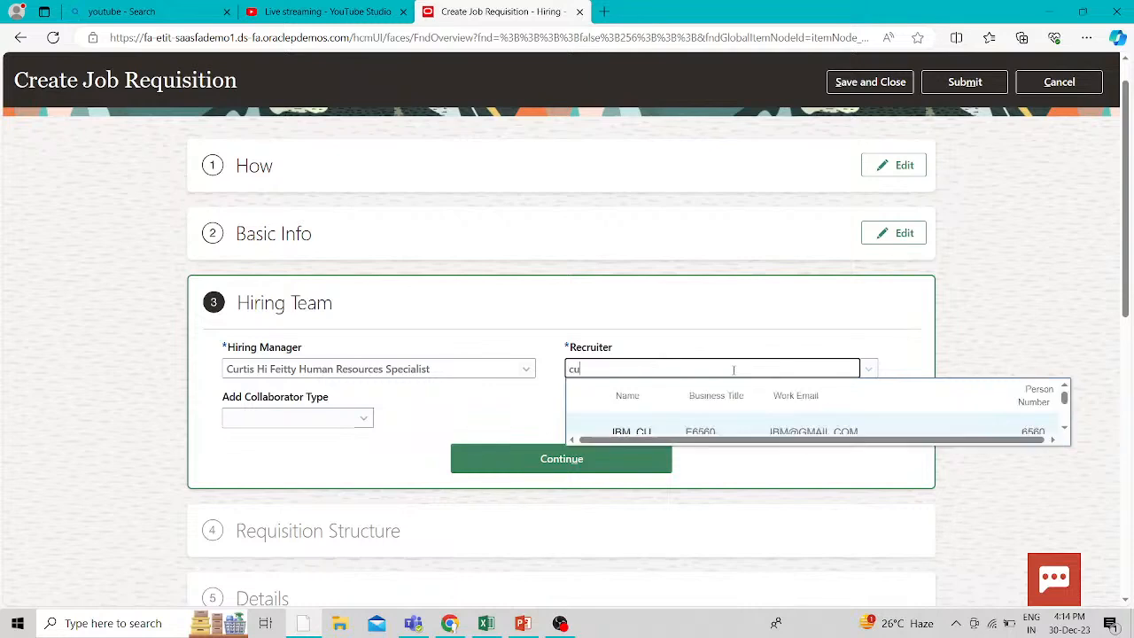
{"action": "type", "text": "r"}
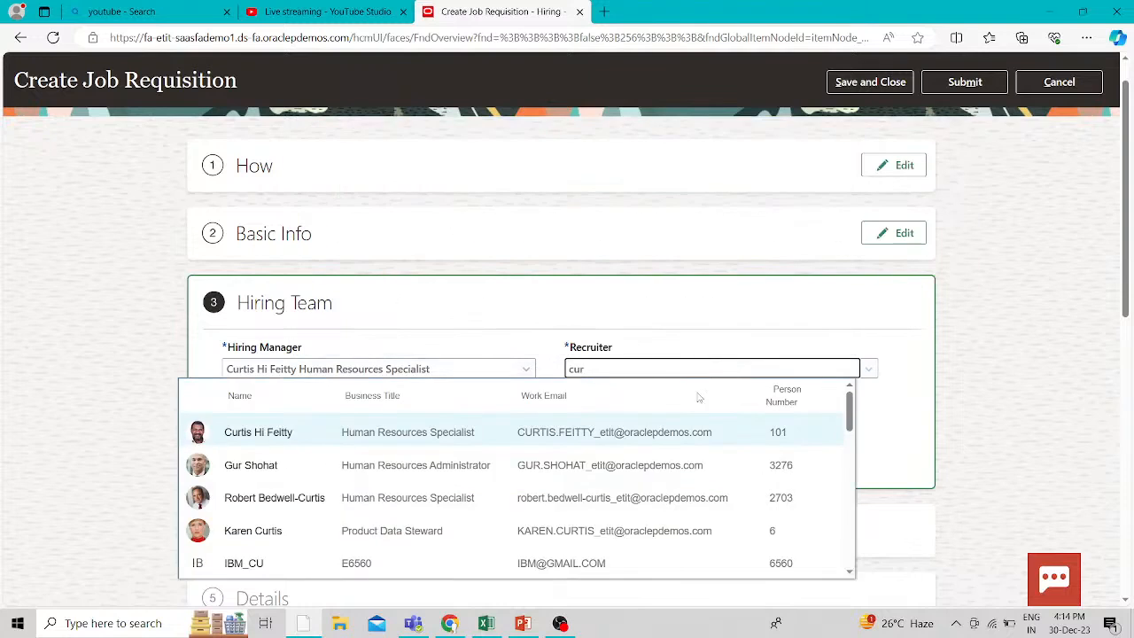
{"action": "left_click", "coordinate": [441, 429]}
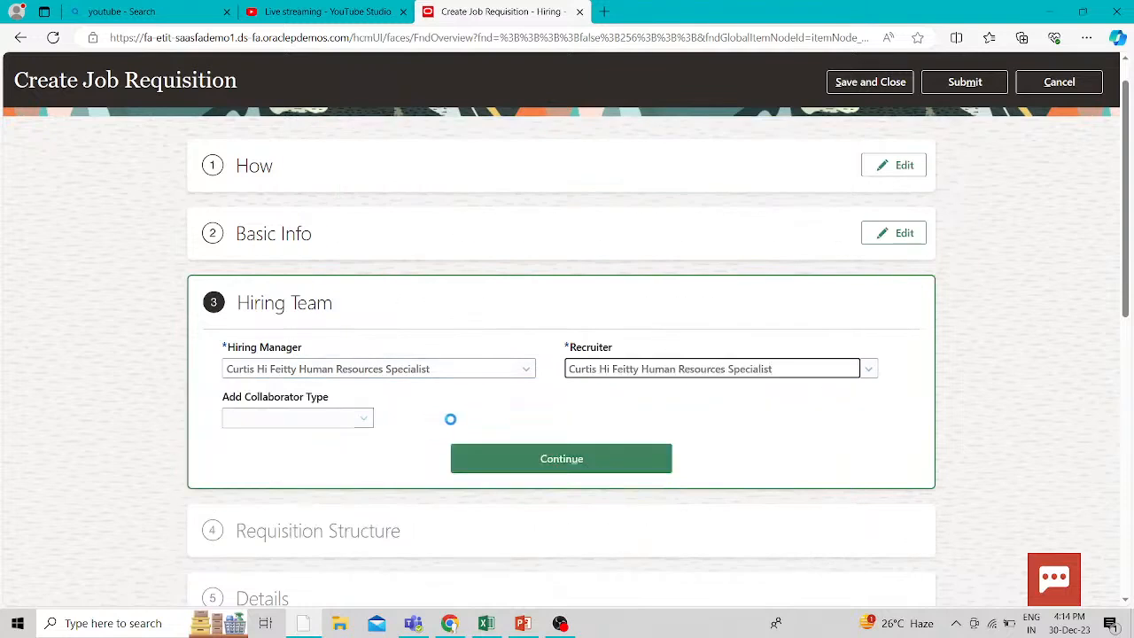
- Check the collaborator types, leave the field empty and continue to the Requisition Structure section
{"action": "left_click", "coordinate": [245, 417]}
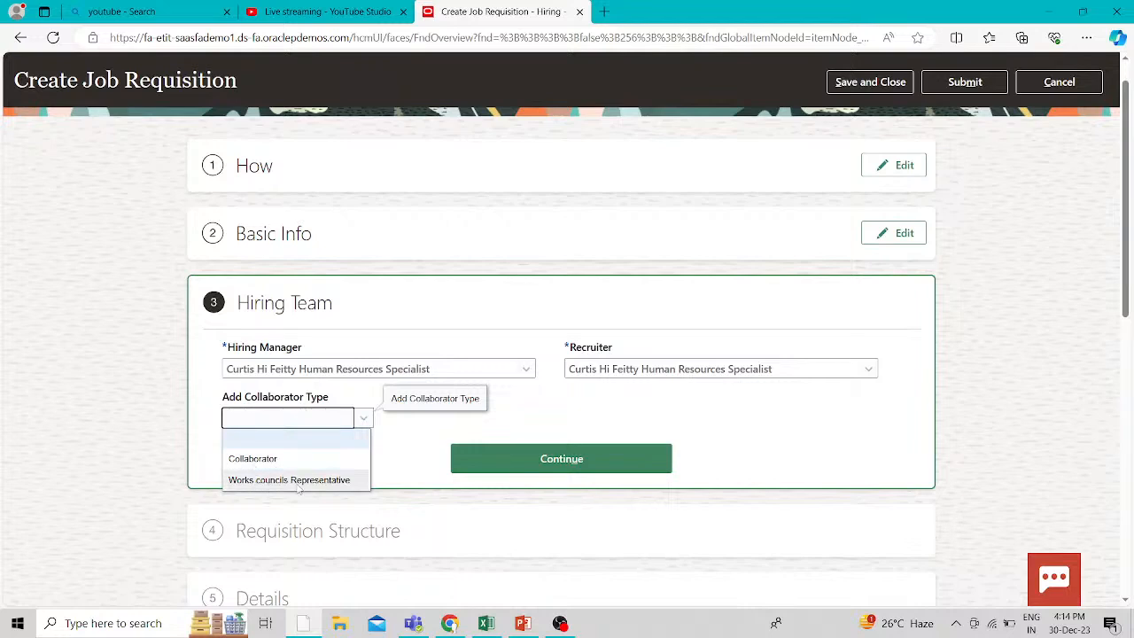
{"action": "left_click", "coordinate": [403, 446]}
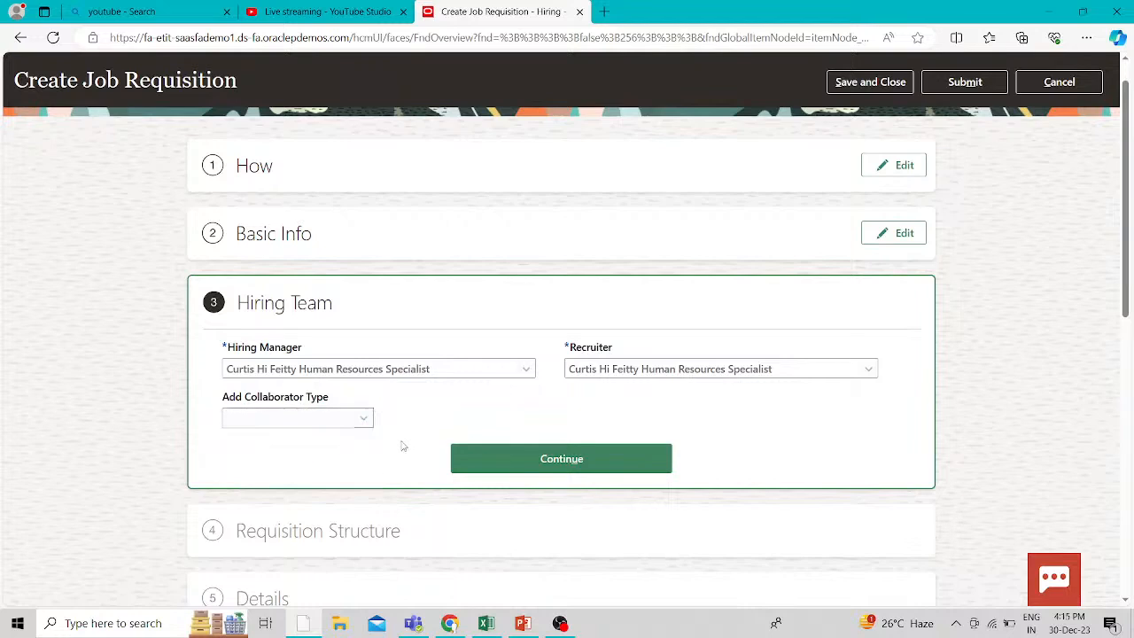
{"action": "left_click", "coordinate": [567, 467]}
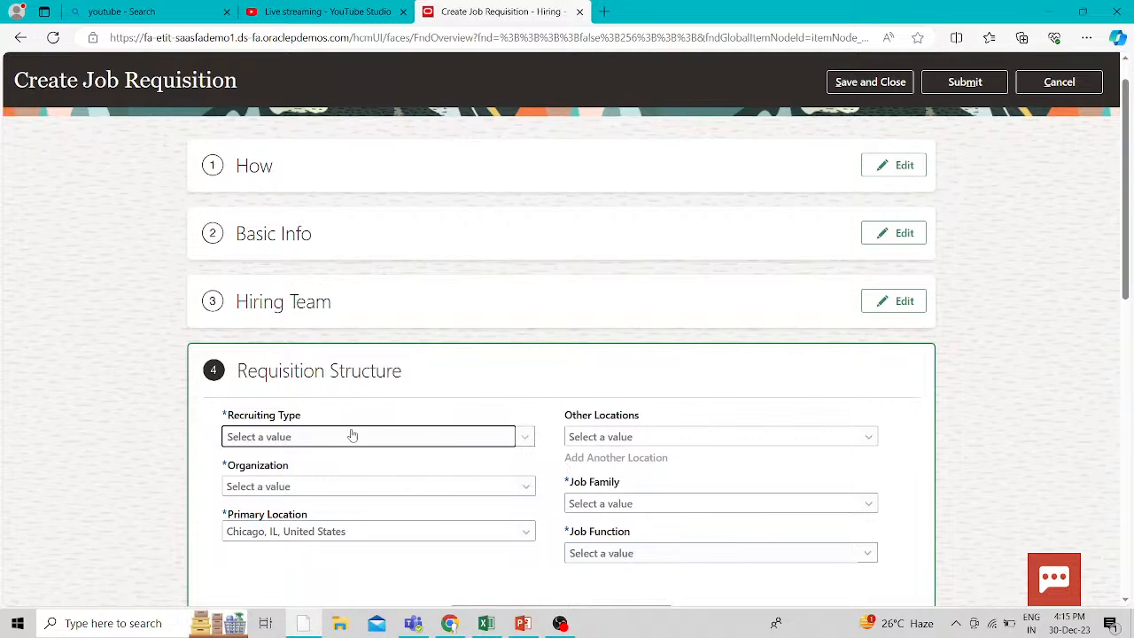
- Look over the recruiting type and organization choices, and set the recruiting type to Professional
{"action": "scroll", "coordinate": [470, 381], "scroll_direction": "down", "scroll_amount": 1}
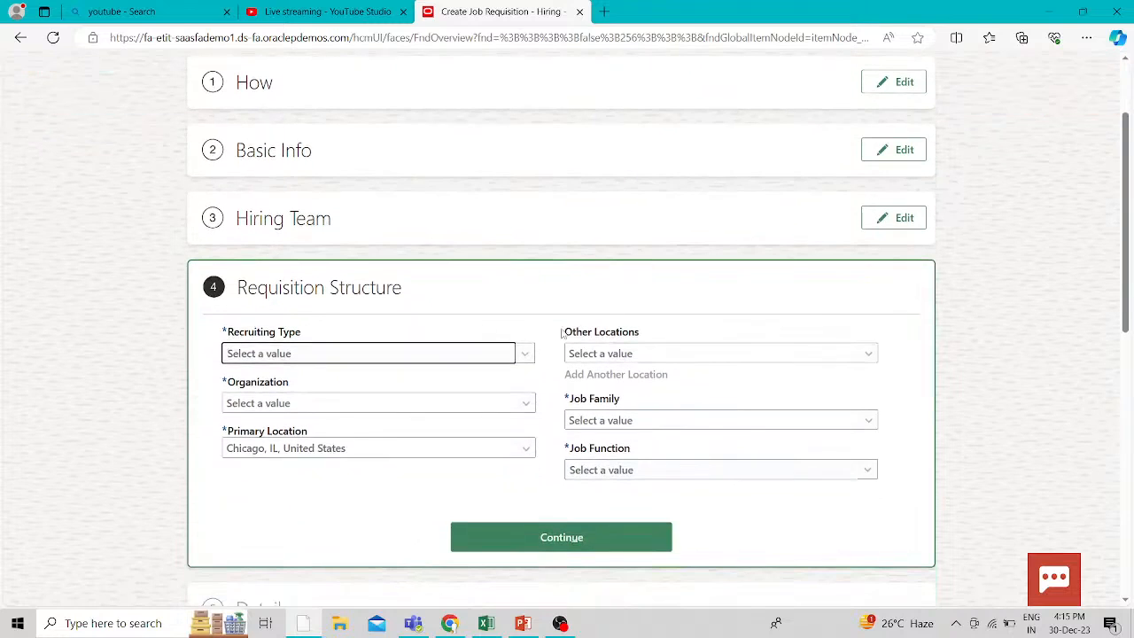
{"action": "left_click", "coordinate": [524, 358]}
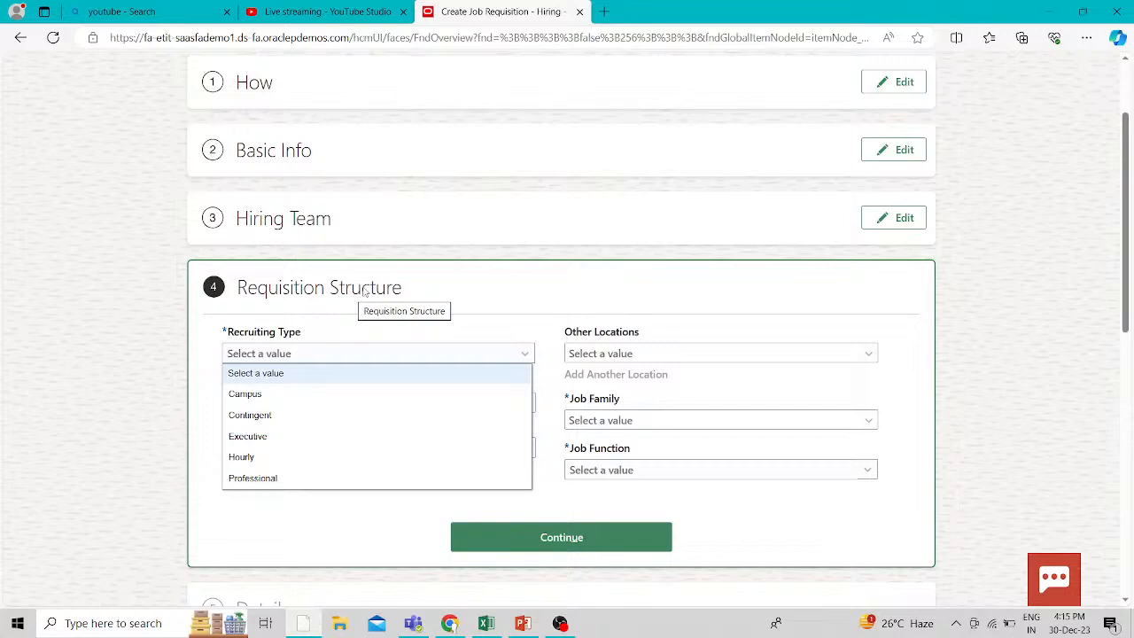
{"action": "left_click", "coordinate": [521, 286]}
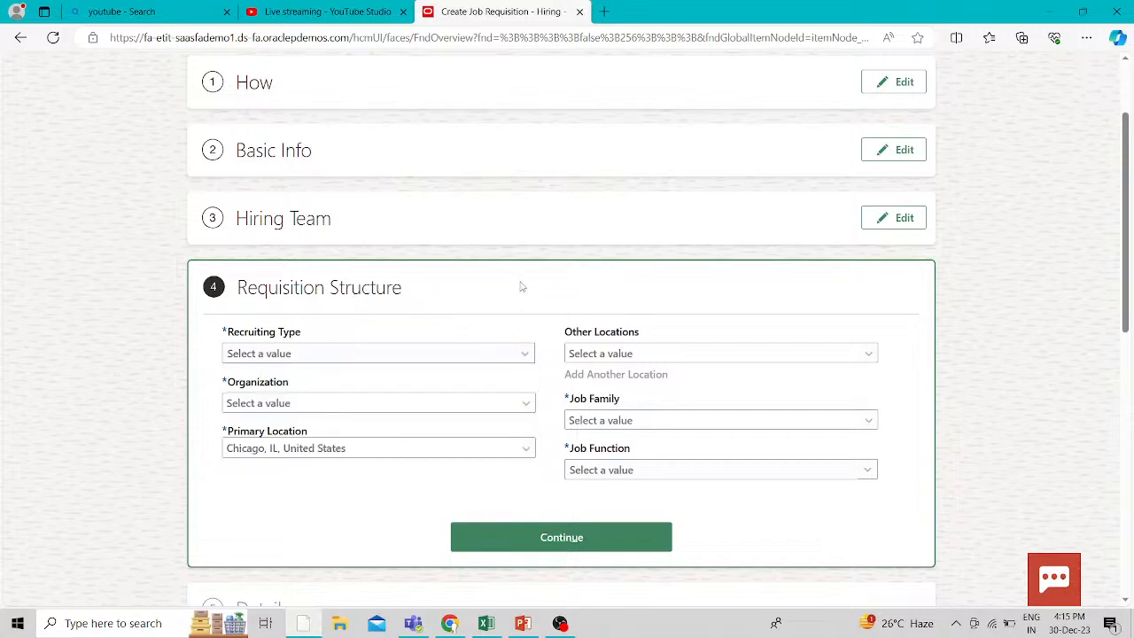
{"action": "left_click", "coordinate": [347, 406]}
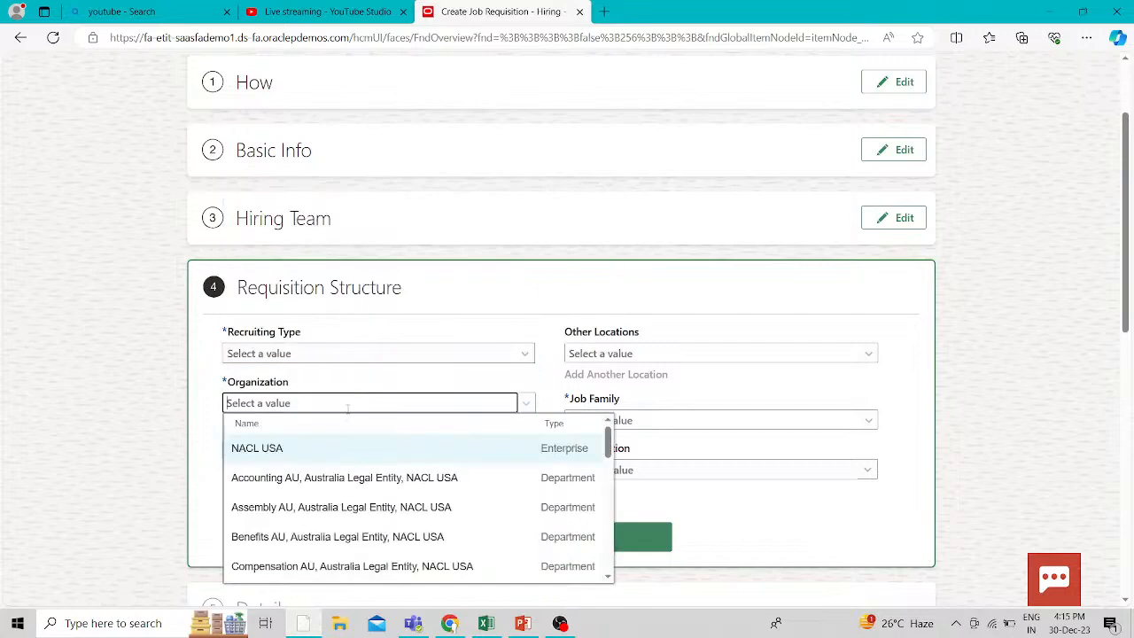
{"action": "left_click", "coordinate": [164, 400]}
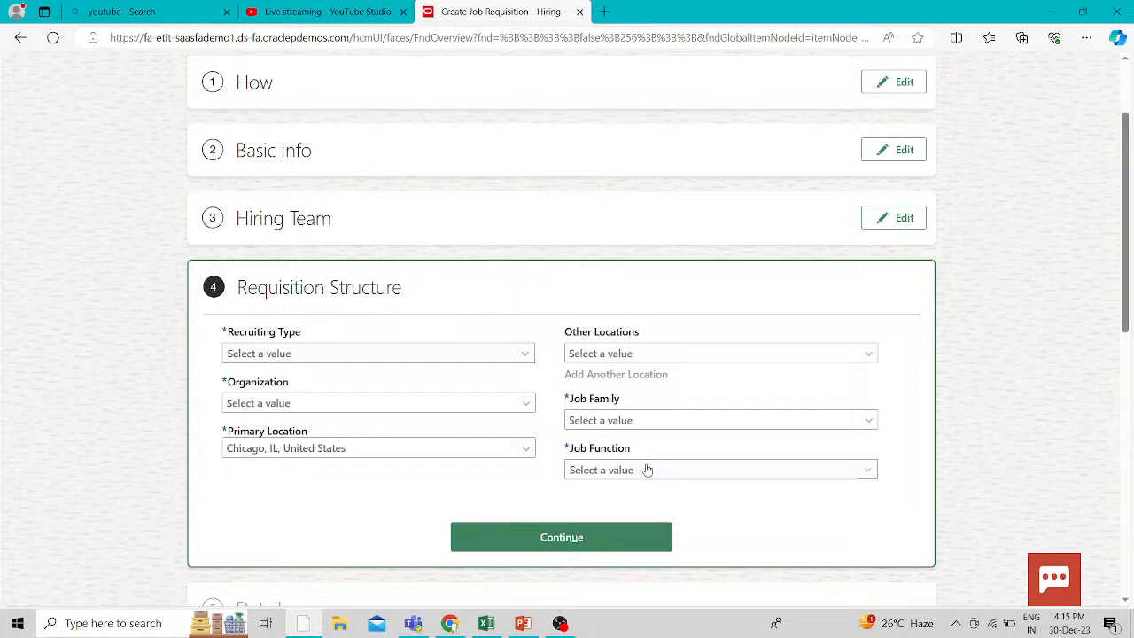
{"action": "left_click", "coordinate": [338, 355]}
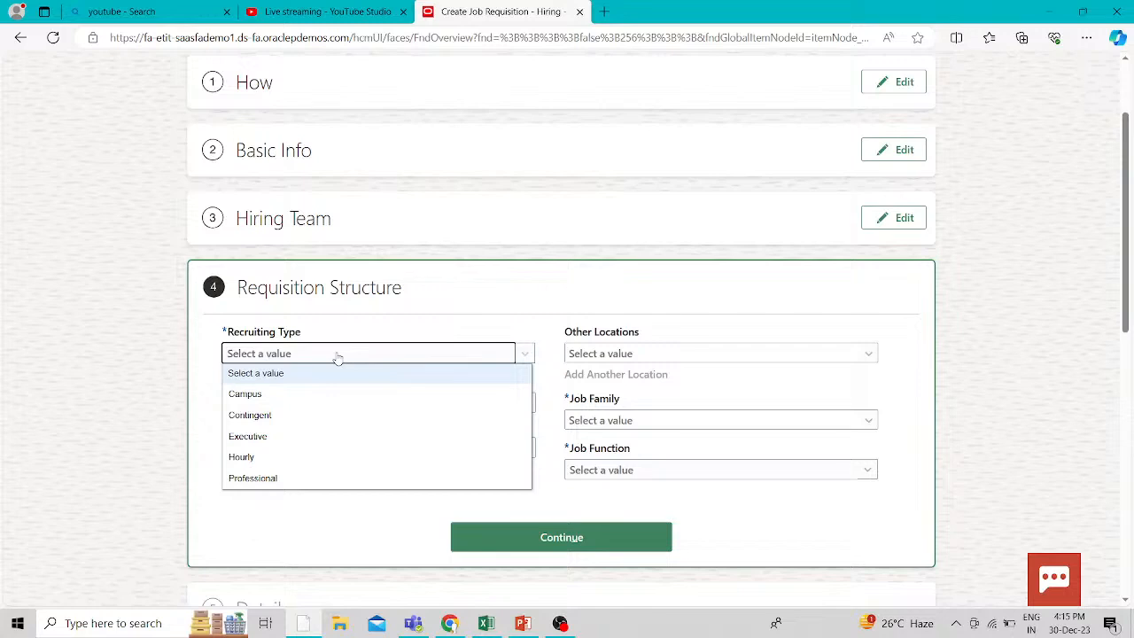
{"action": "left_click", "coordinate": [263, 478]}
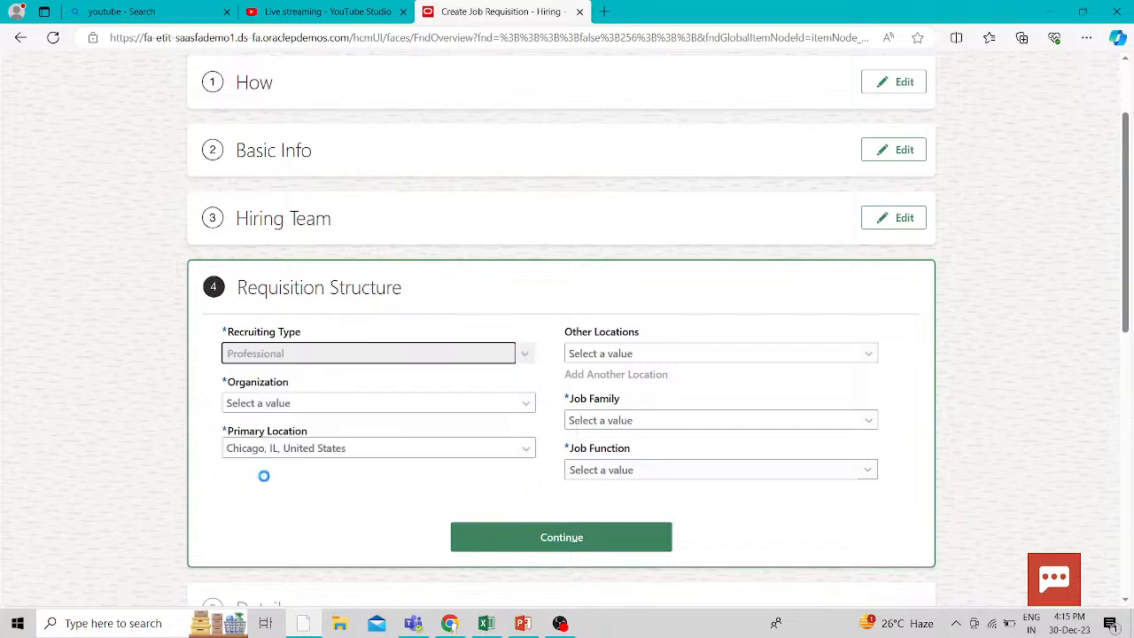
- Search the organization choices for "visio" and "vi", look through the listed departments and clear the search
{"action": "left_click", "coordinate": [527, 403]}
{"action": "left_click", "coordinate": [526, 405]}
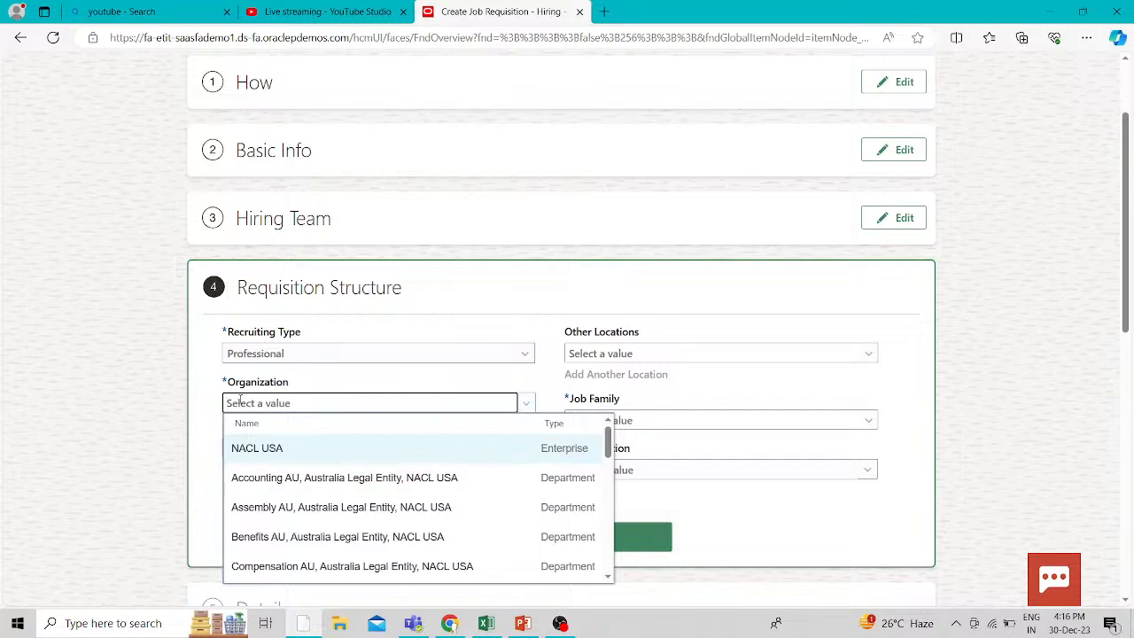
{"action": "type", "text": "vi"}
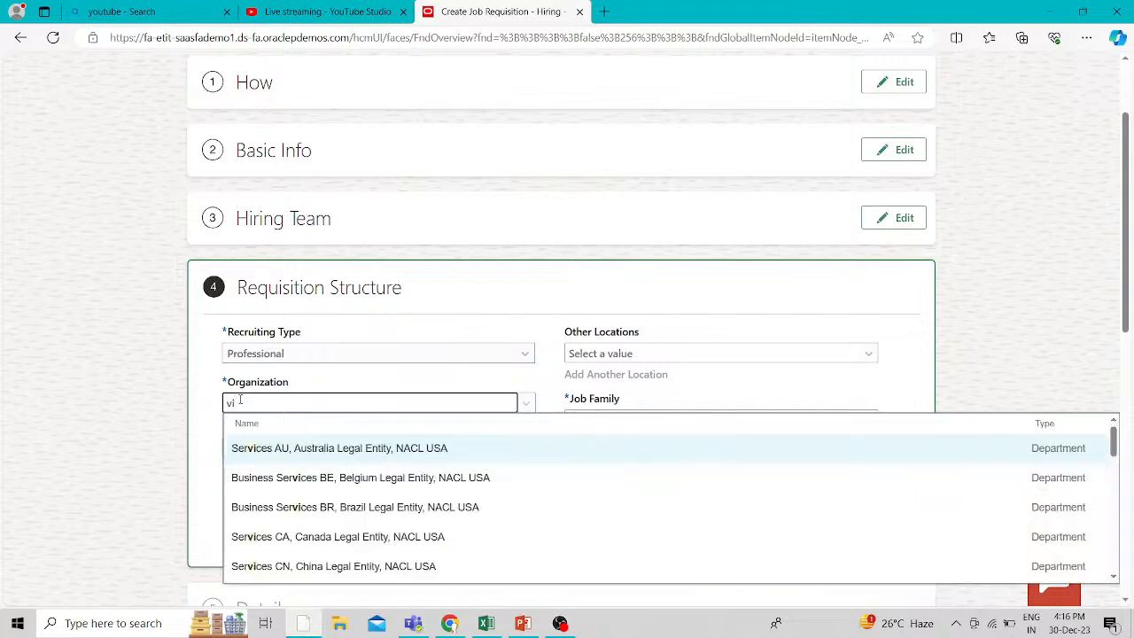
{"action": "type", "text": "sio"}
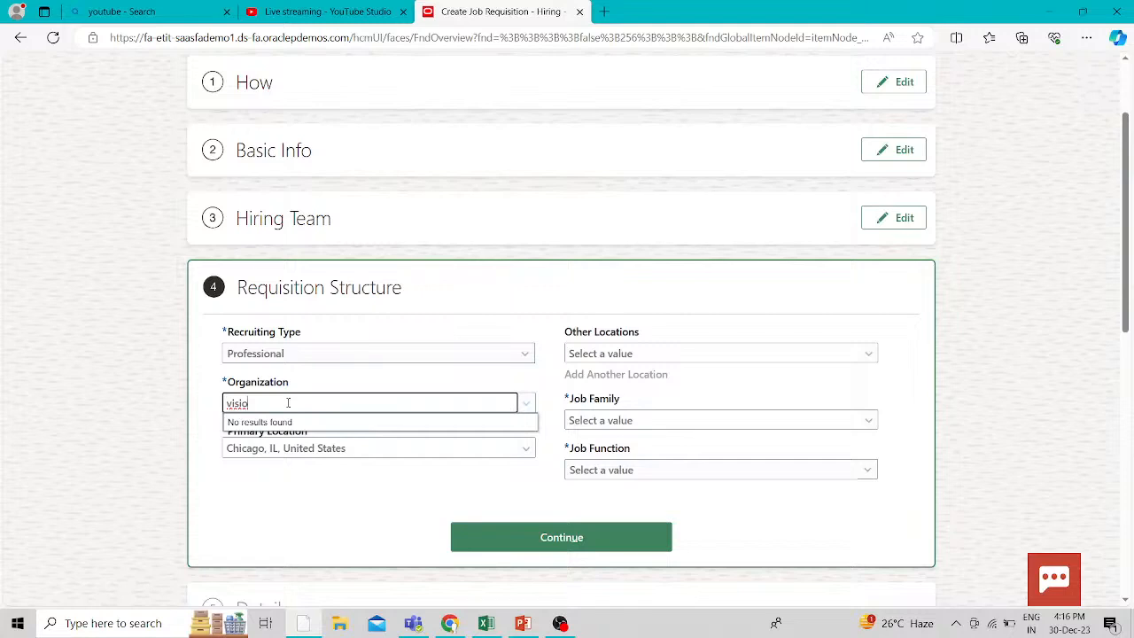
{"action": "key", "text": "BackSpace"}
{"action": "key", "text": "BackSpace"}
{"action": "key", "text": "BackSpace"}
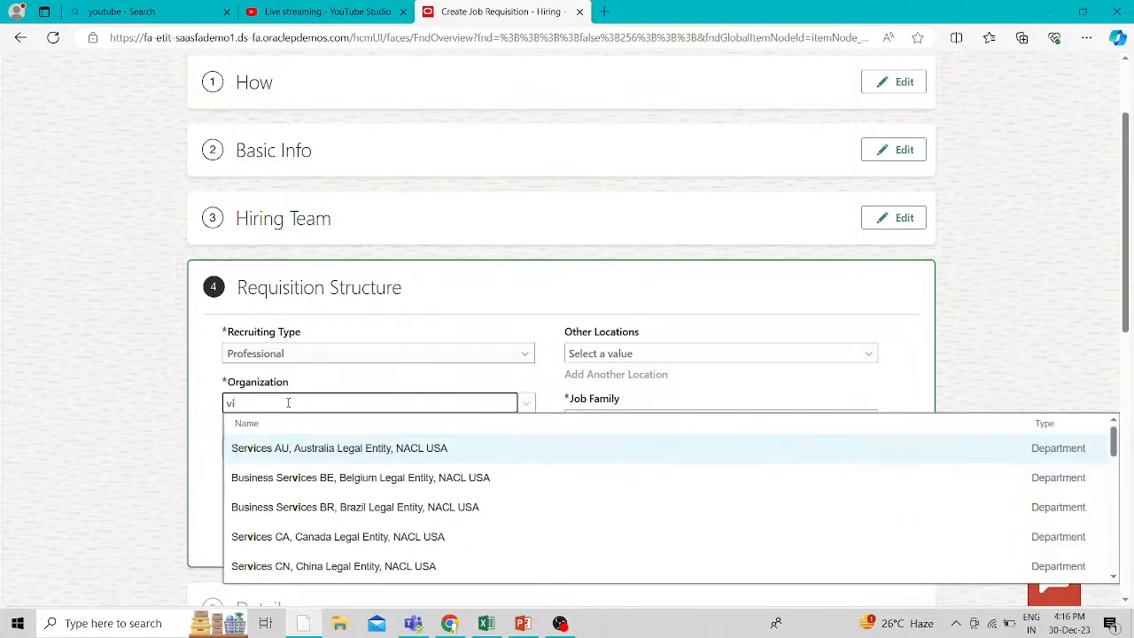
{"action": "scroll", "coordinate": [389, 487], "scroll_direction": "down", "scroll_amount": 3}
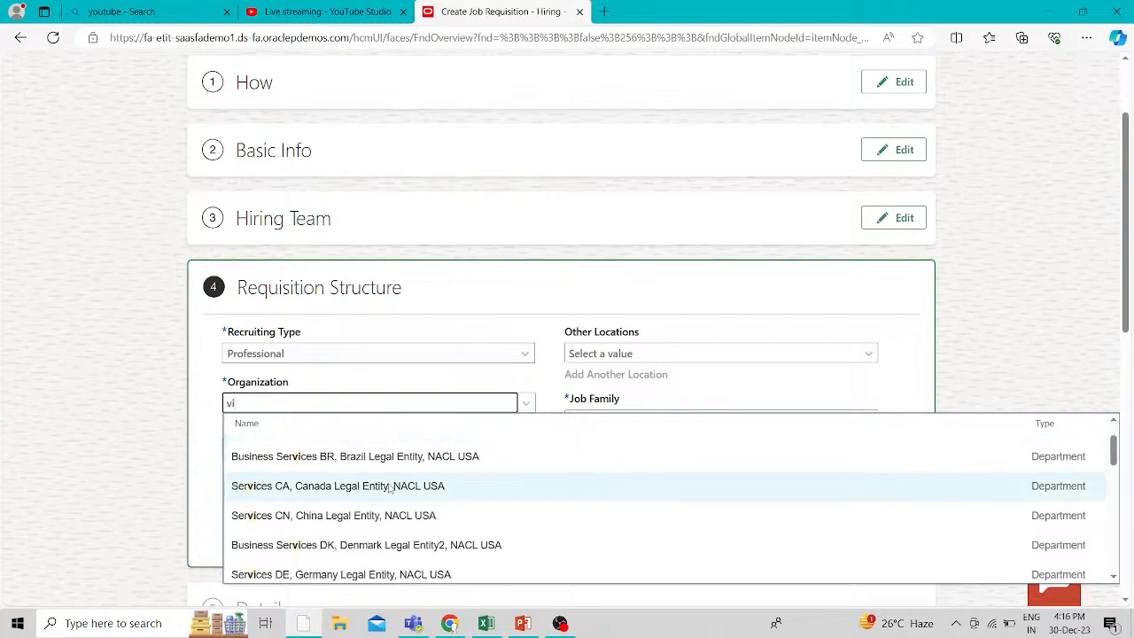
{"action": "scroll", "coordinate": [389, 487], "scroll_direction": "down", "scroll_amount": 4}
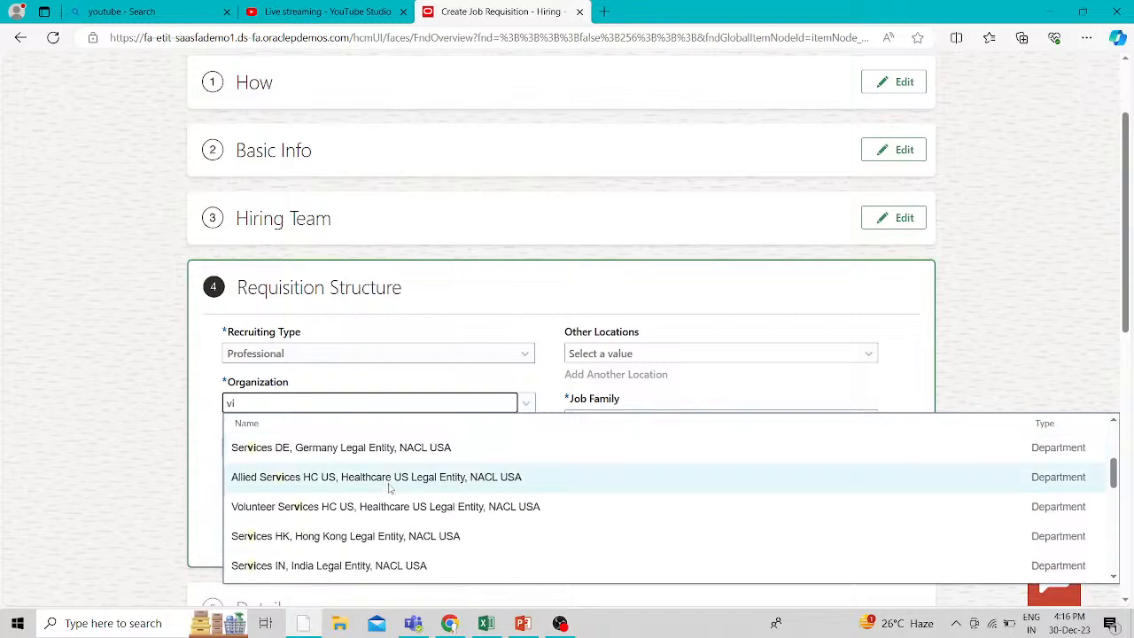
{"action": "scroll", "coordinate": [390, 488], "scroll_direction": "down", "scroll_amount": 2}
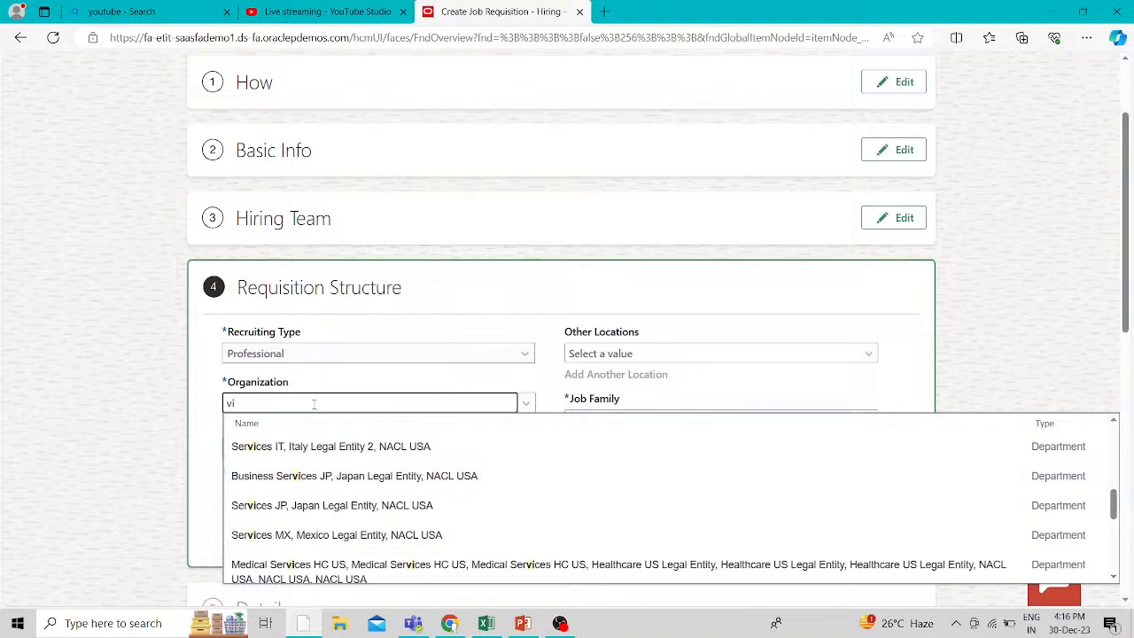
{"action": "key", "text": "BackSpace"}
{"action": "key", "text": "BackSpace"}
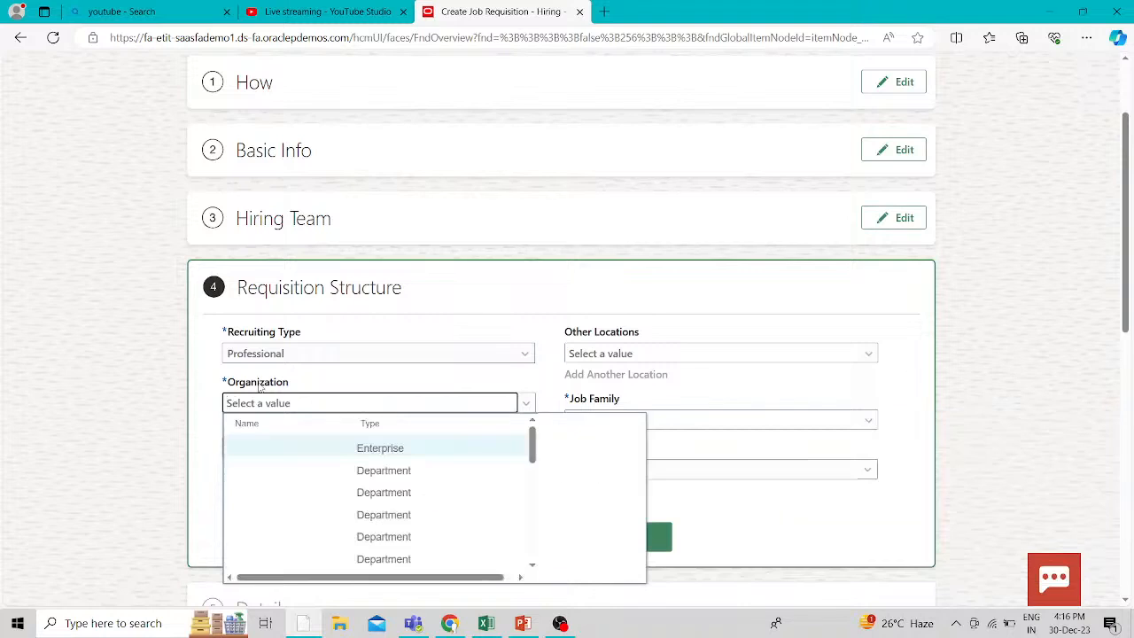
- Search the organizations for "Vi" and set the organization to Services AU, Australia Legal Entity, NACL USA
{"action": "type", "text": "Vi"}
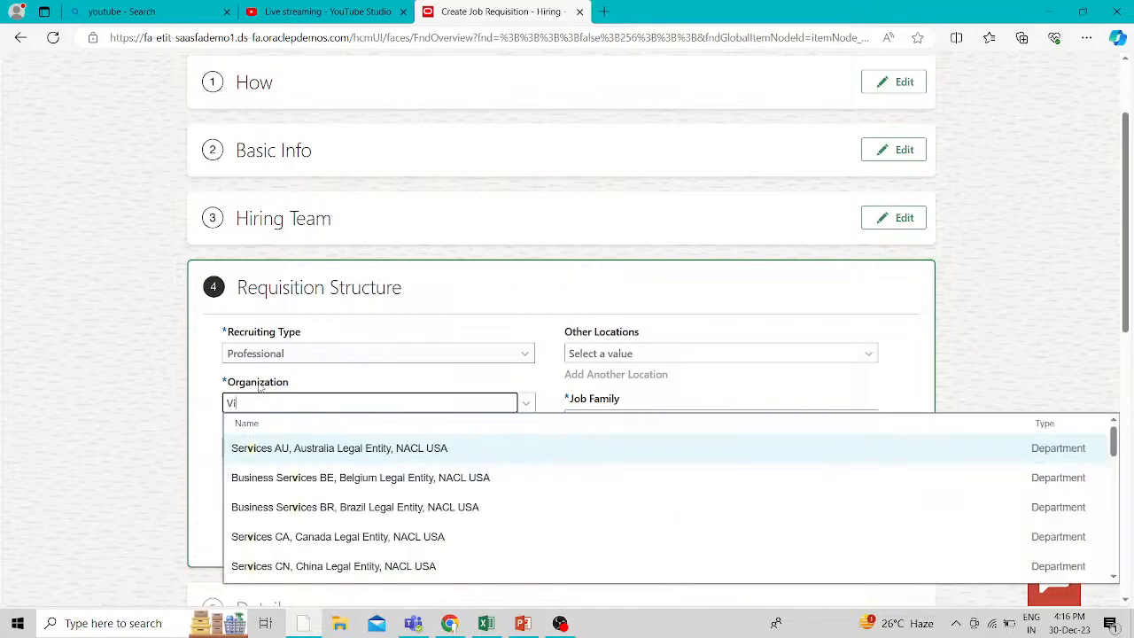
{"action": "type", "text": "s"}
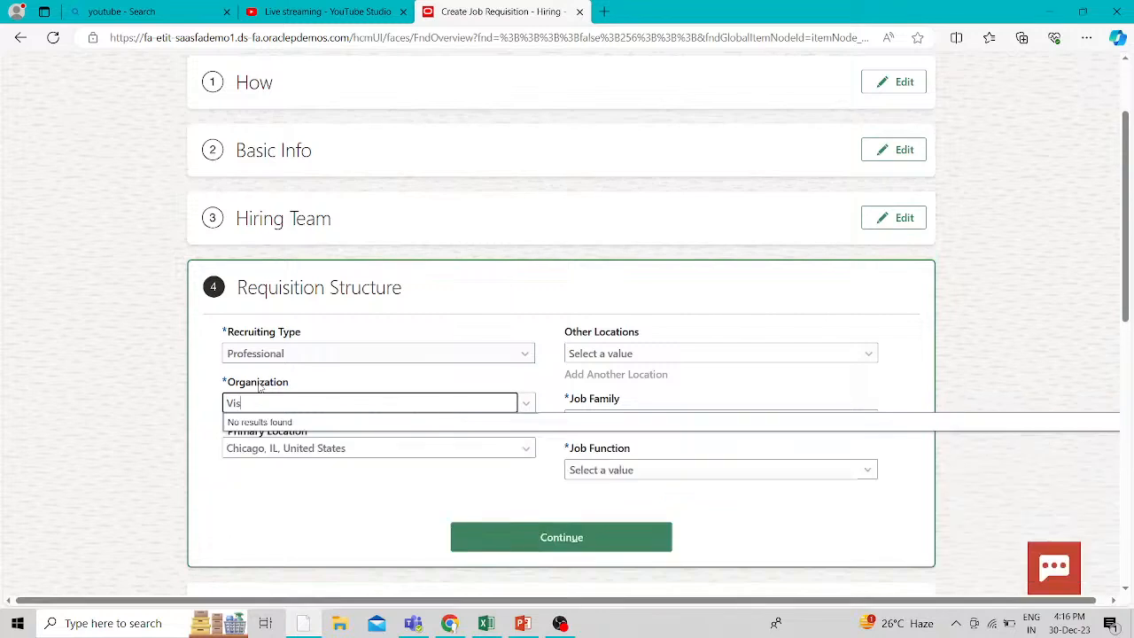
{"action": "key", "text": "BackSpace"}
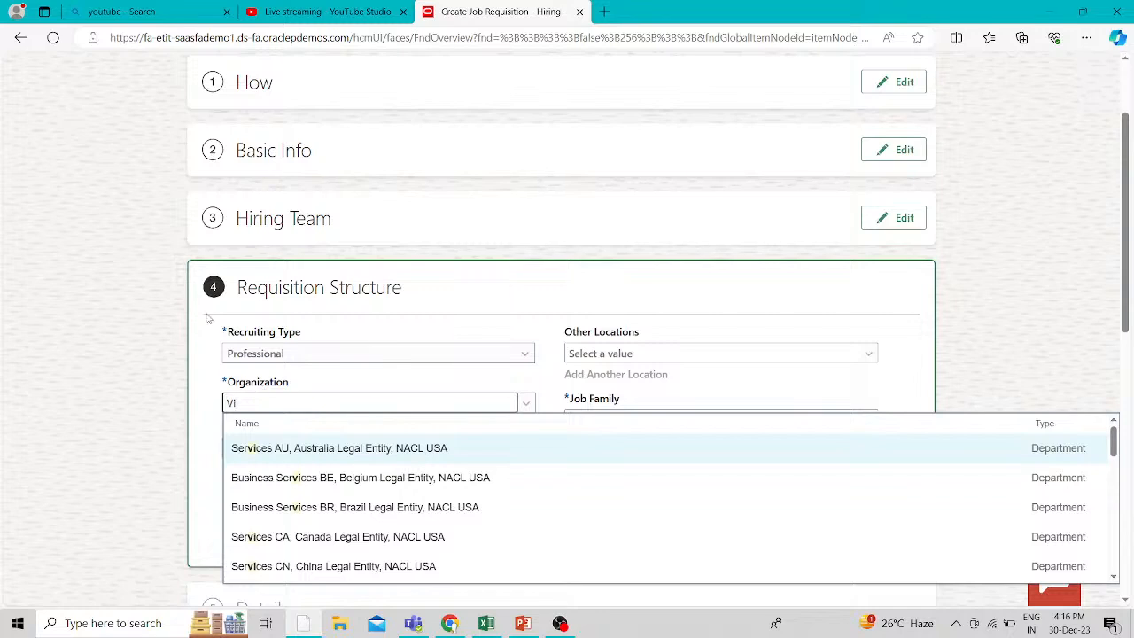
{"action": "scroll", "coordinate": [493, 440], "scroll_direction": "down", "scroll_amount": 1}
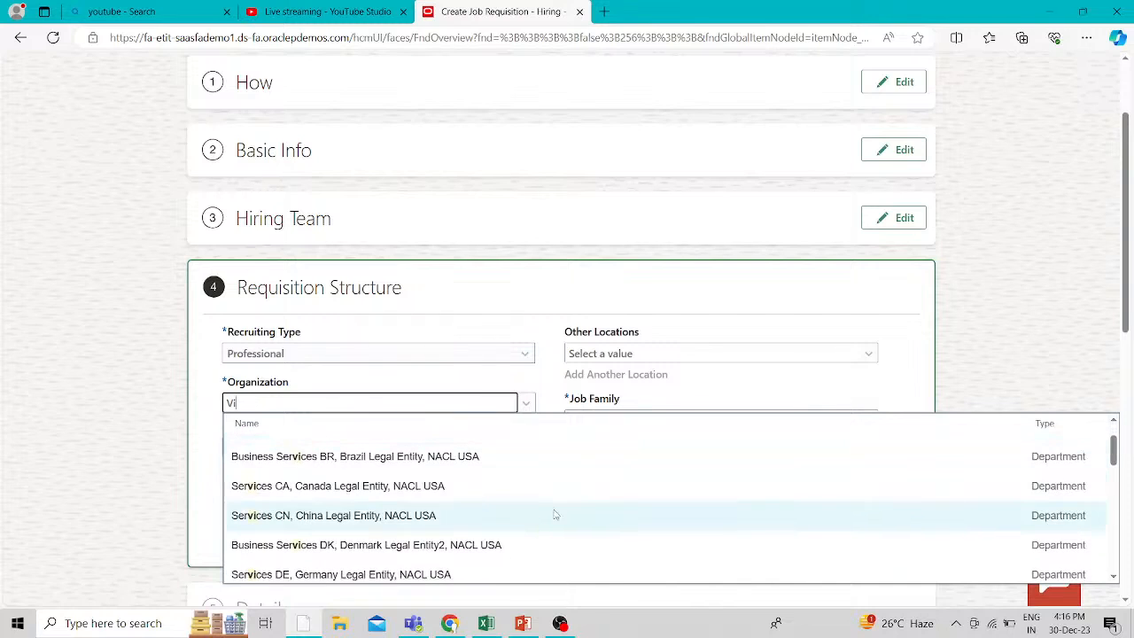
{"action": "scroll", "coordinate": [555, 514], "scroll_direction": "up", "scroll_amount": 1}
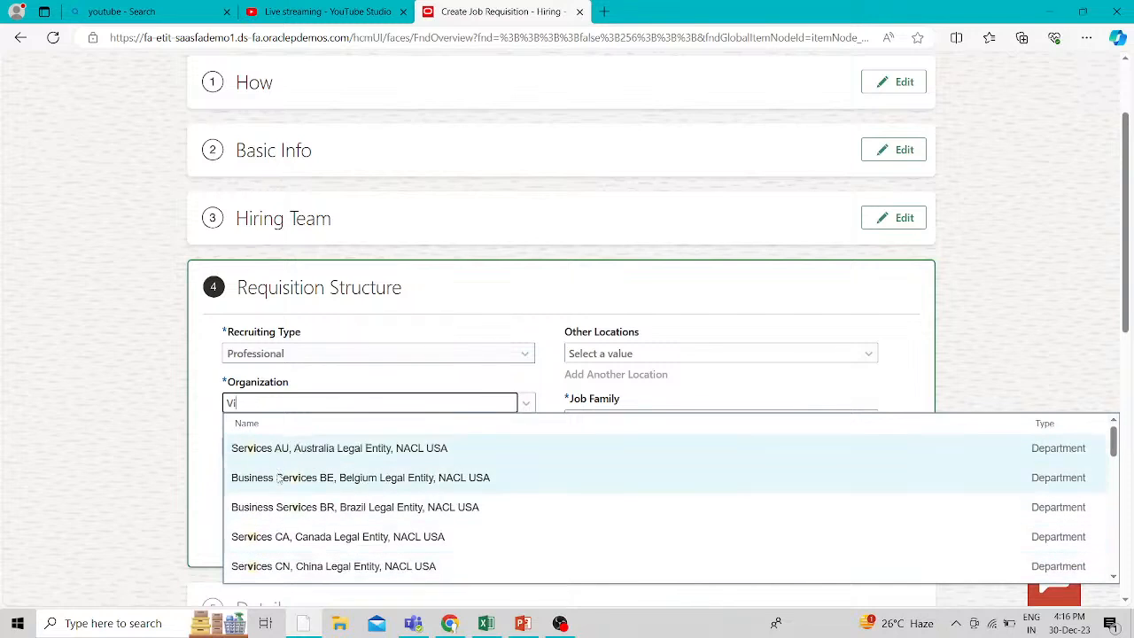
{"action": "left_click", "coordinate": [343, 449]}
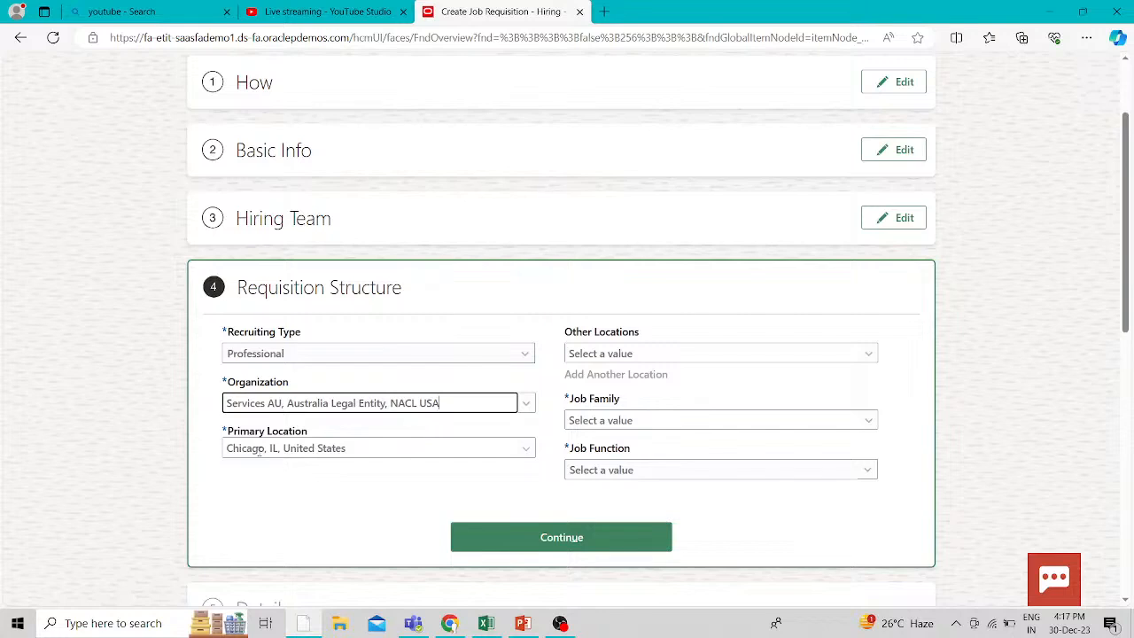
- Set Australia as the other location, and find and select Sales as the job family
{"action": "left_click", "coordinate": [688, 354]}
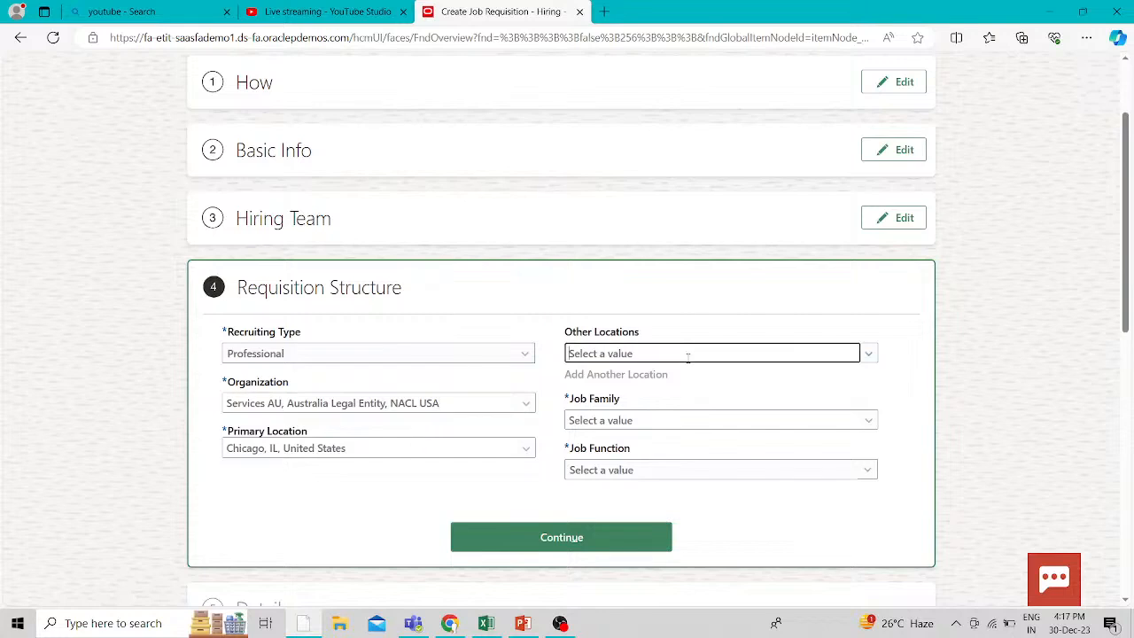
{"action": "left_click", "coordinate": [632, 409]}
{"action": "left_click", "coordinate": [627, 421]}
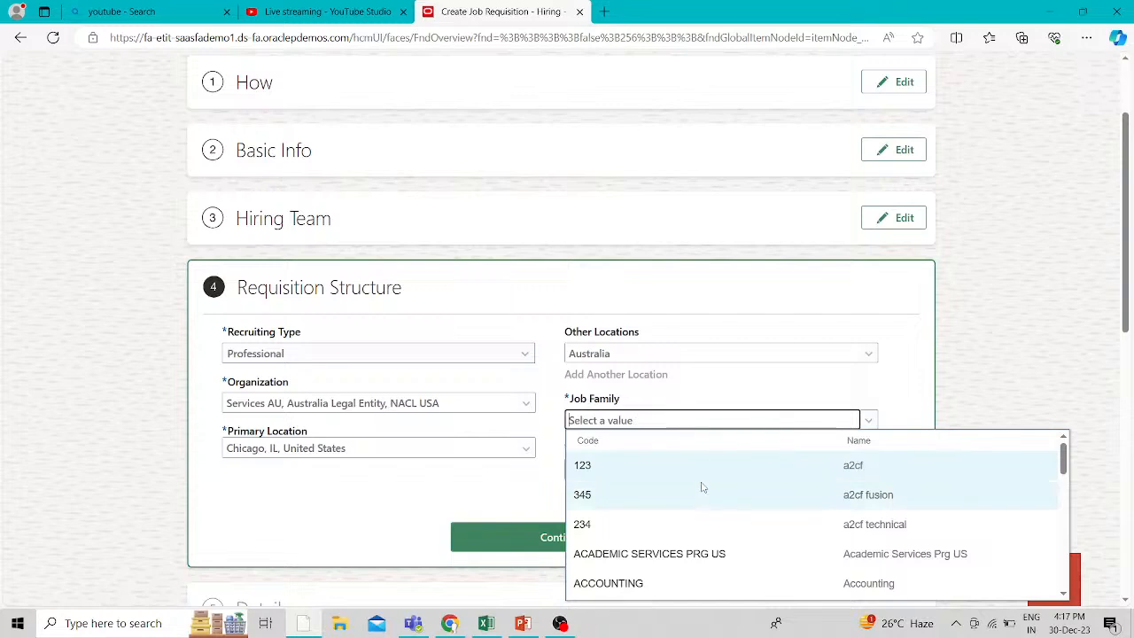
{"action": "scroll", "coordinate": [737, 539], "scroll_direction": "down", "scroll_amount": 1}
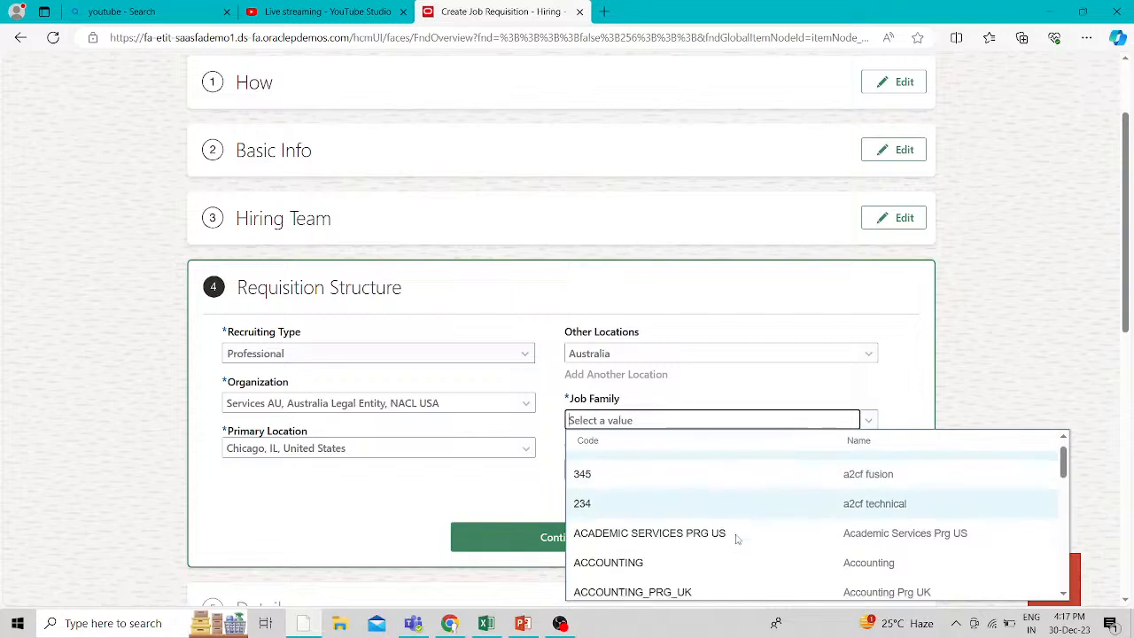
{"action": "scroll", "coordinate": [735, 538], "scroll_direction": "down", "scroll_amount": 5}
{"action": "left_click", "coordinate": [650, 422]}
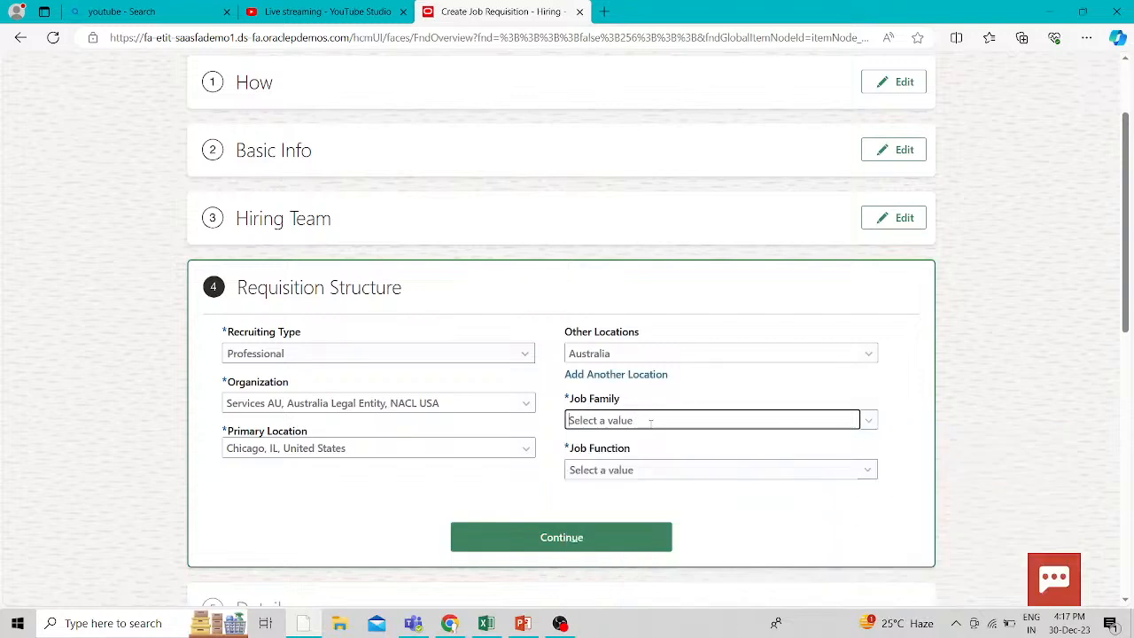
{"action": "type", "text": "sa"}
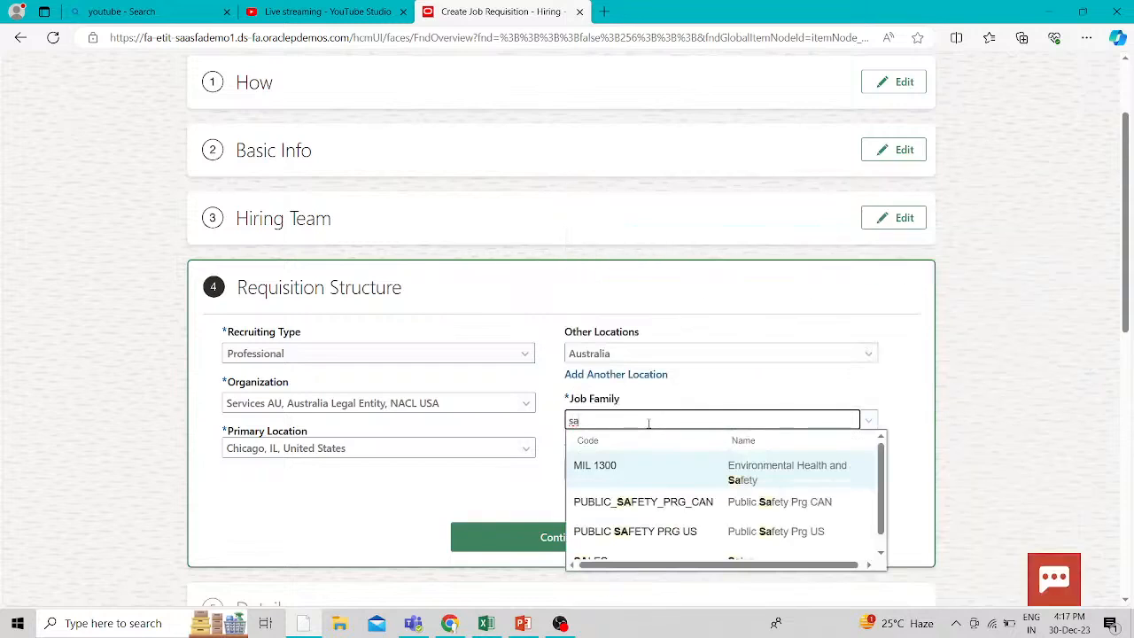
{"action": "type", "text": "l"}
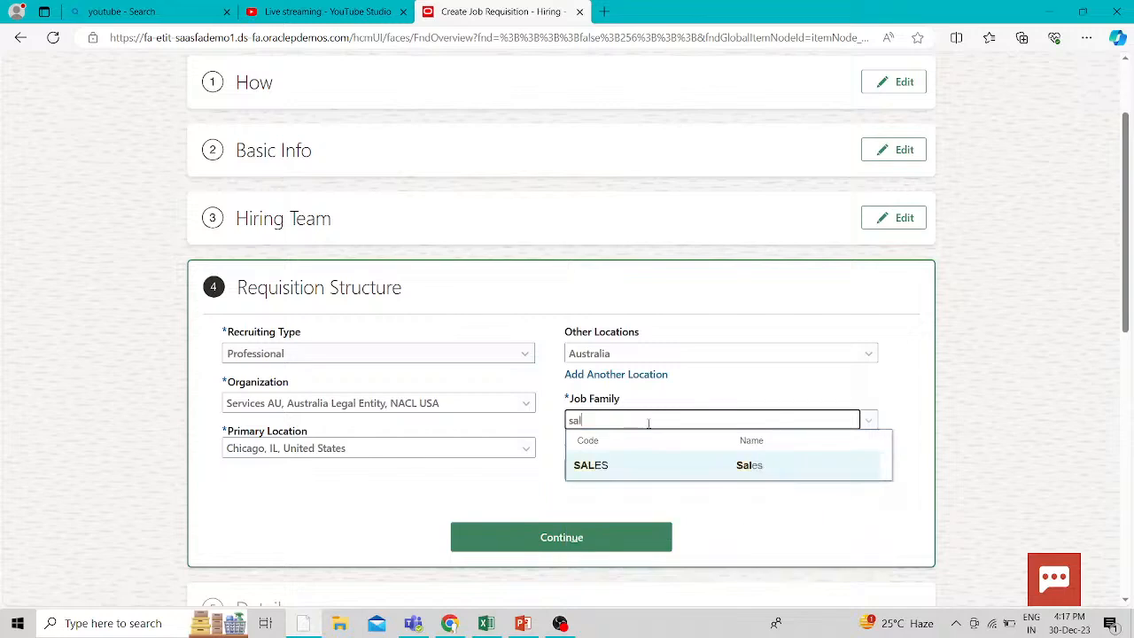
{"action": "left_click", "coordinate": [613, 461]}
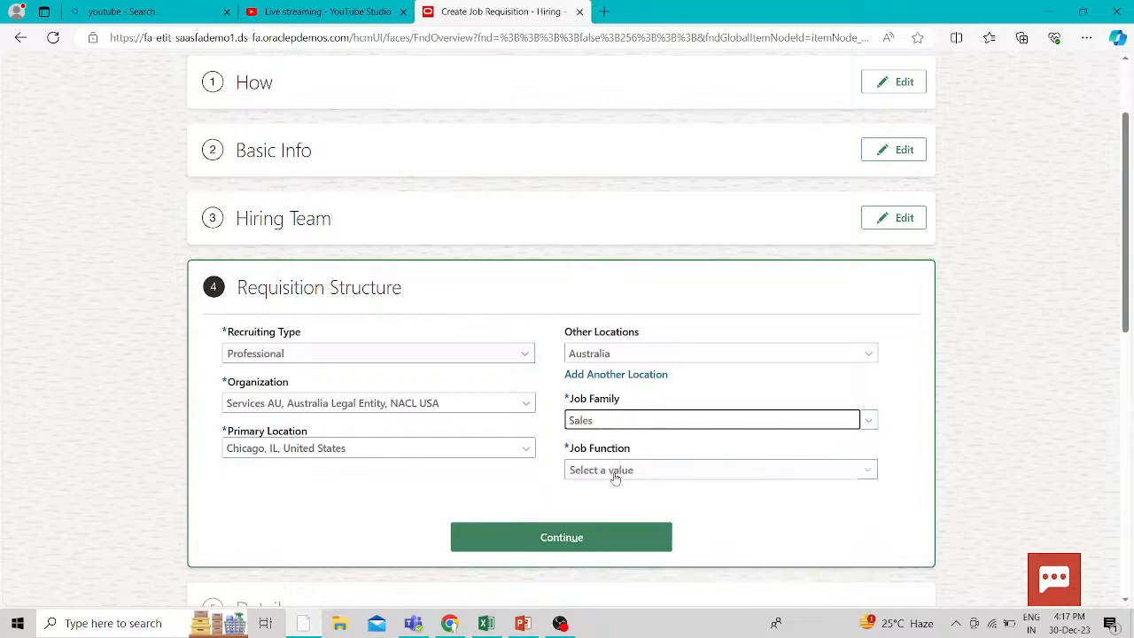
- Set the job function to Managerial
{"action": "left_click", "coordinate": [616, 476]}
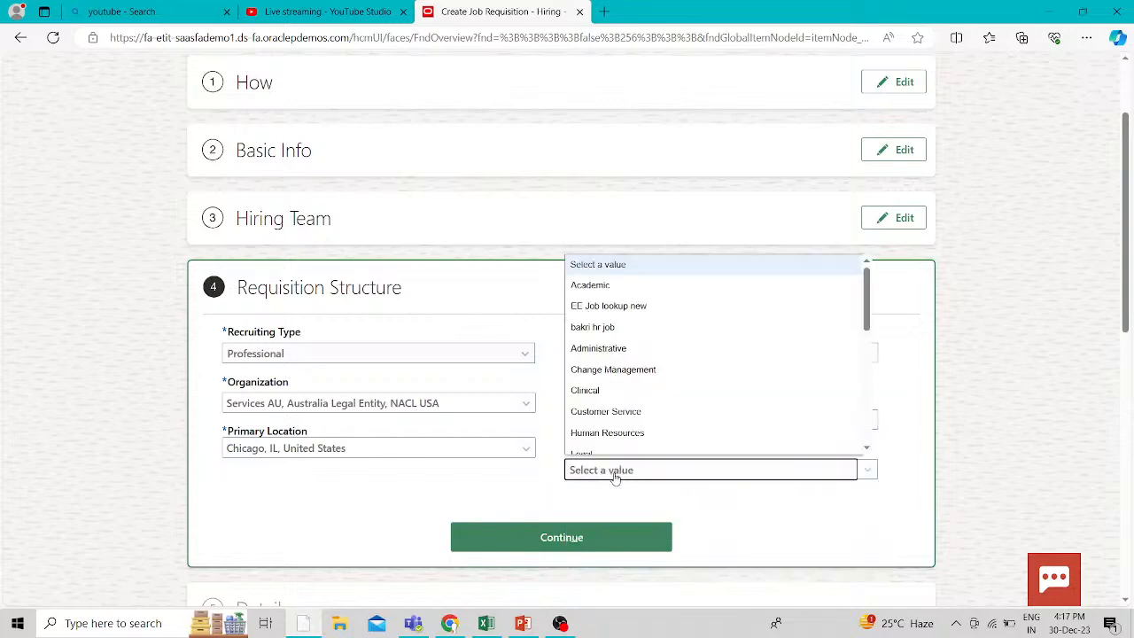
{"action": "scroll", "coordinate": [673, 416], "scroll_direction": "down", "scroll_amount": 3}
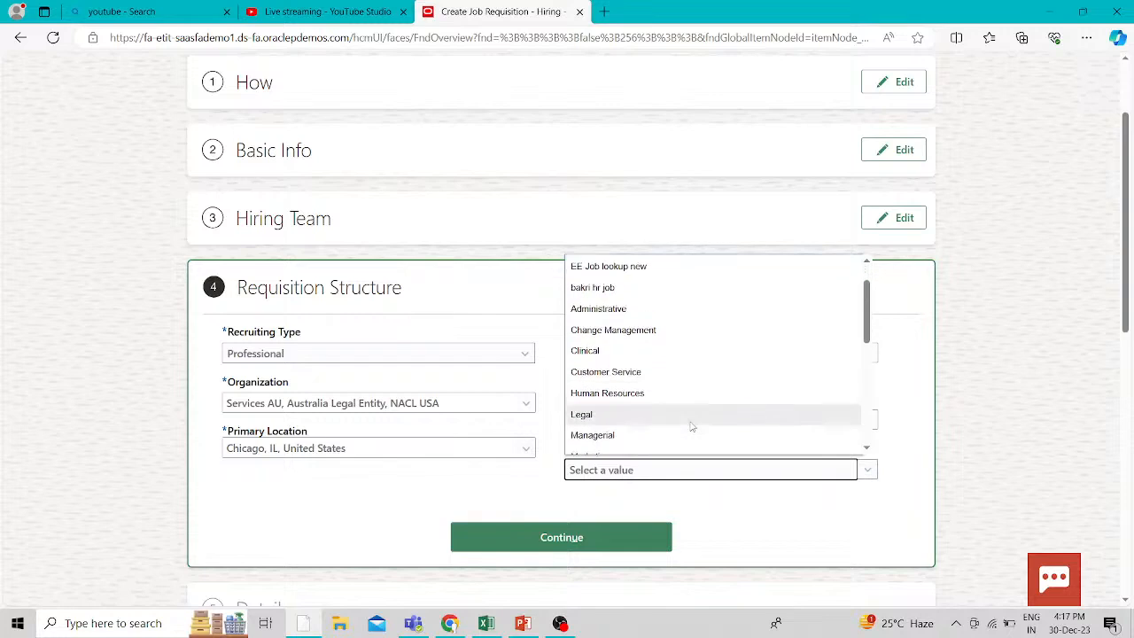
{"action": "left_click", "coordinate": [624, 385]}
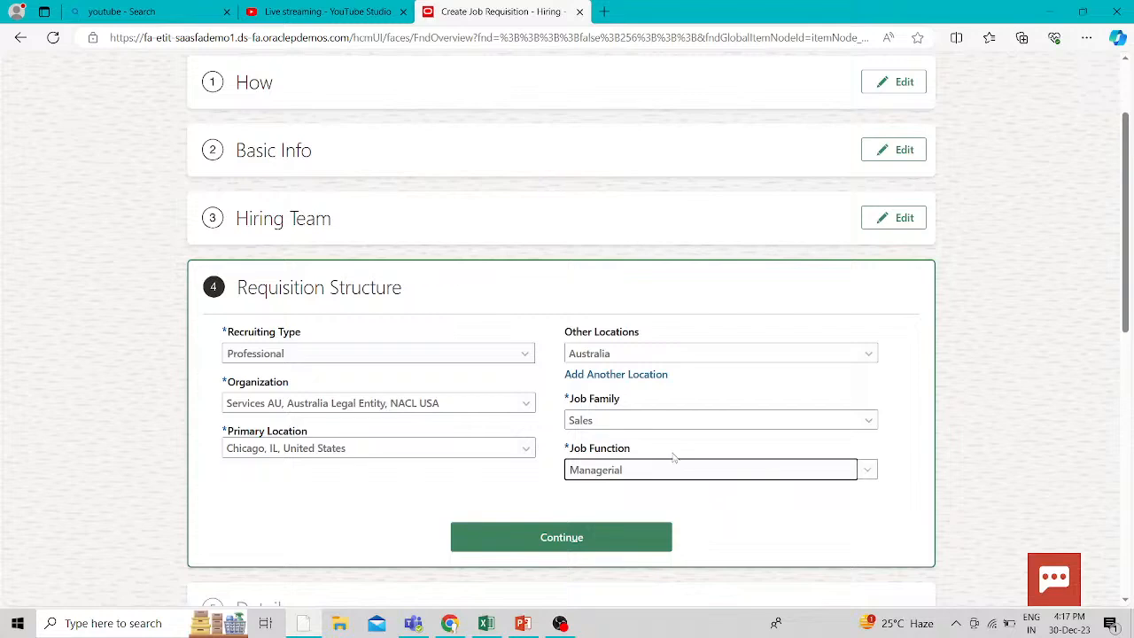
- Change the job function to Sales and continue to the Details section
{"action": "left_click", "coordinate": [752, 475]}
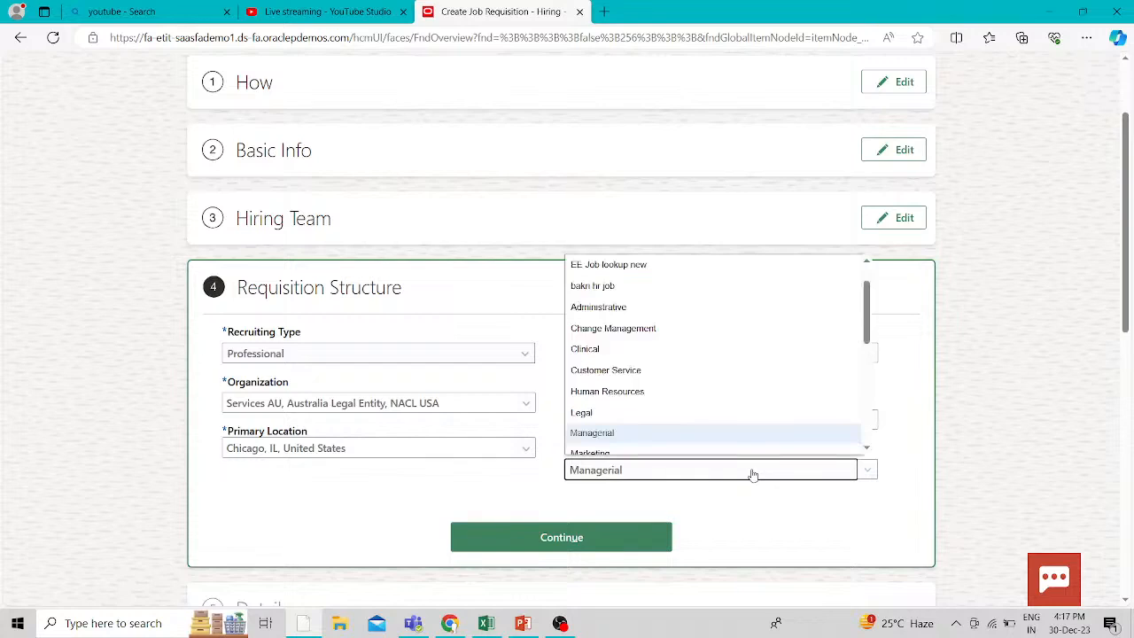
{"action": "scroll", "coordinate": [647, 399], "scroll_direction": "down", "scroll_amount": 5}
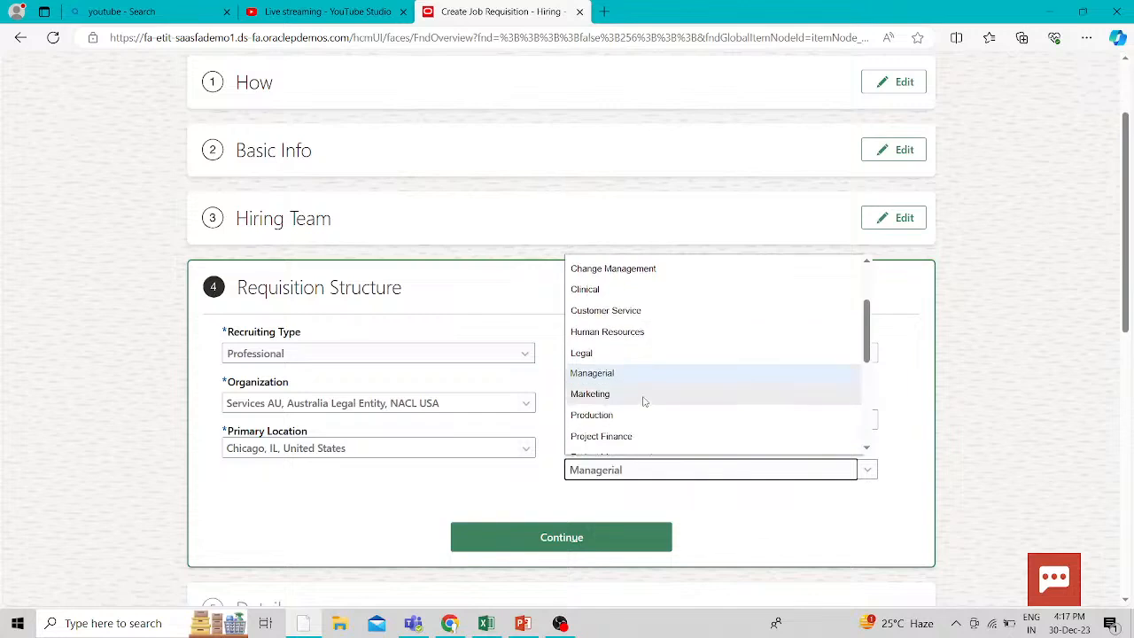
{"action": "scroll", "coordinate": [643, 401], "scroll_direction": "down", "scroll_amount": 1}
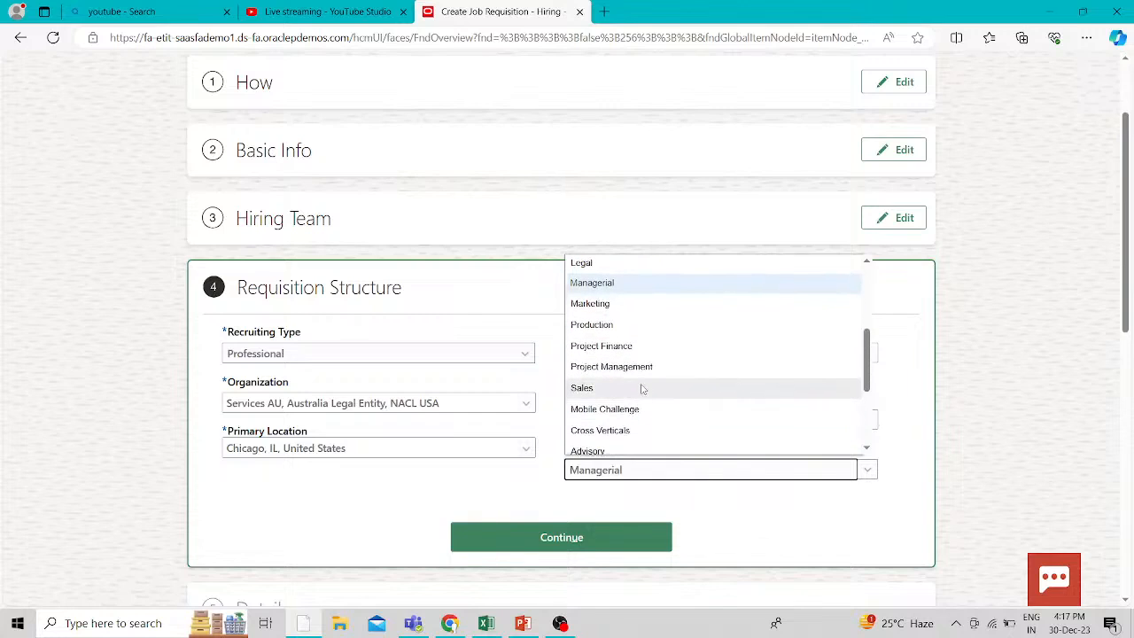
{"action": "left_click", "coordinate": [642, 387]}
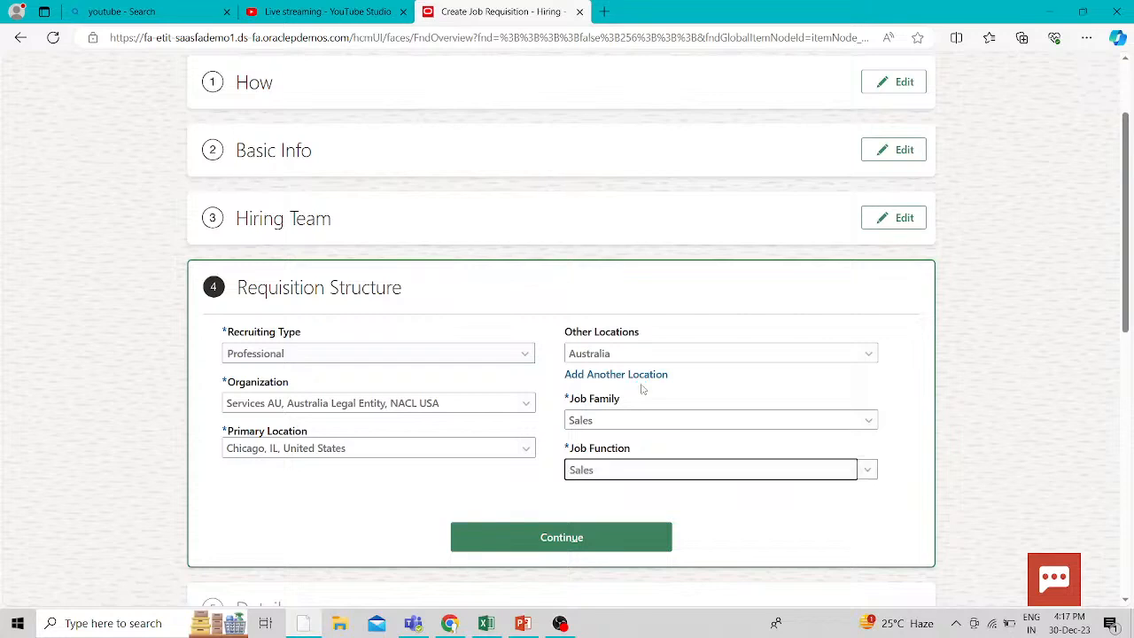
{"action": "left_click", "coordinate": [590, 536]}
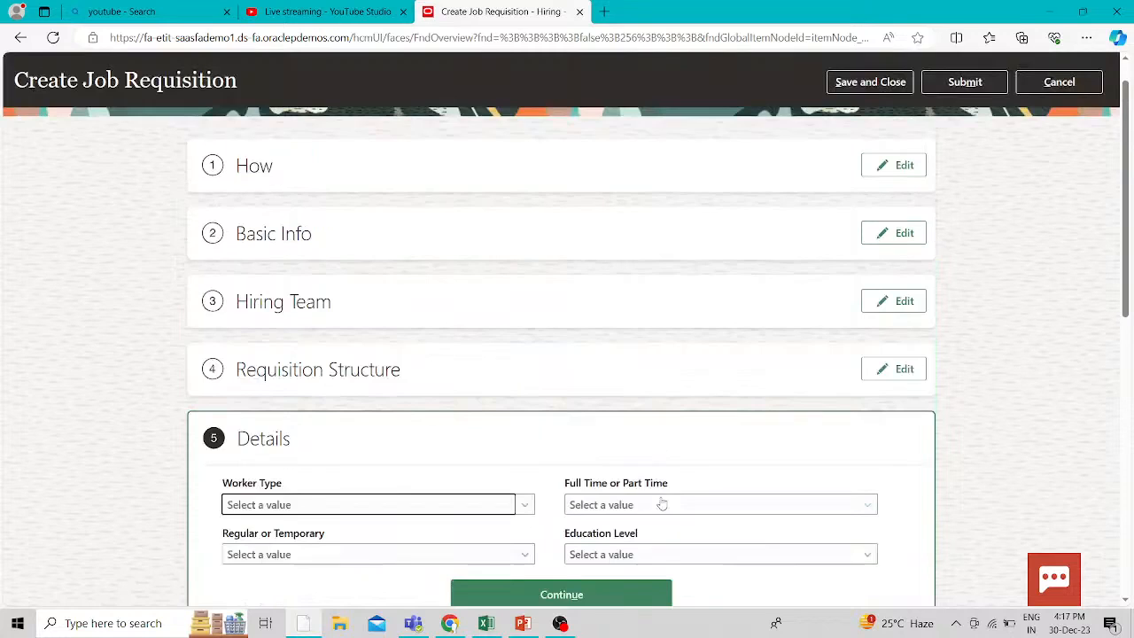
- Set the worker type to Employee in the Details section and check the other worker type choices
{"action": "scroll", "coordinate": [703, 444], "scroll_direction": "down", "scroll_amount": 2}
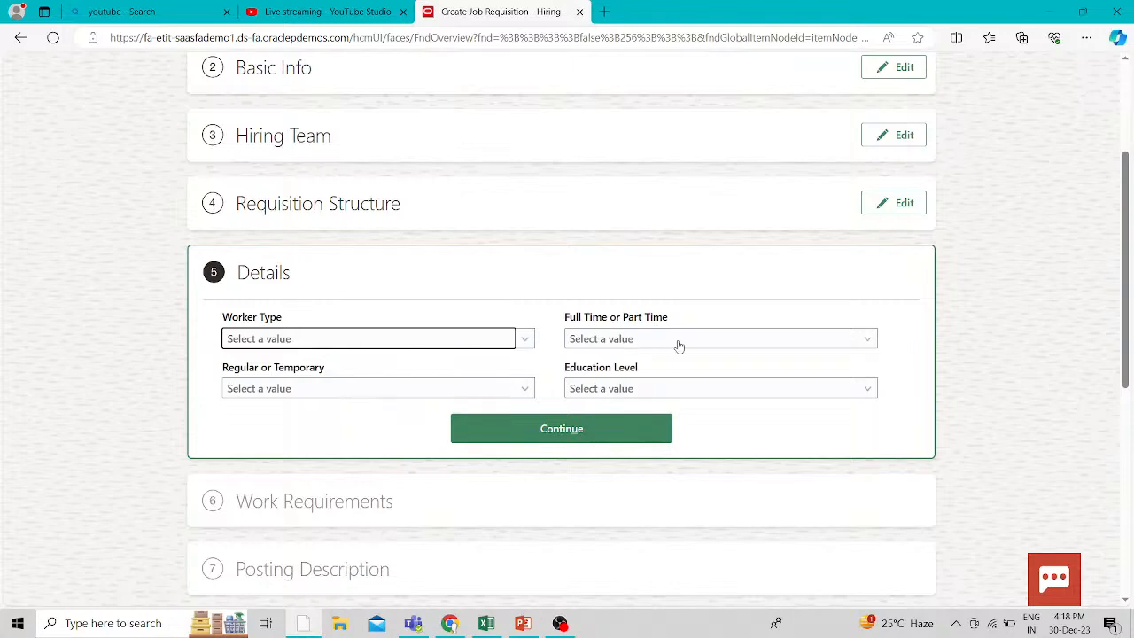
{"action": "left_click", "coordinate": [519, 339]}
{"action": "left_click", "coordinate": [251, 400]}
{"action": "left_click", "coordinate": [301, 390]}
{"action": "left_click", "coordinate": [318, 342]}
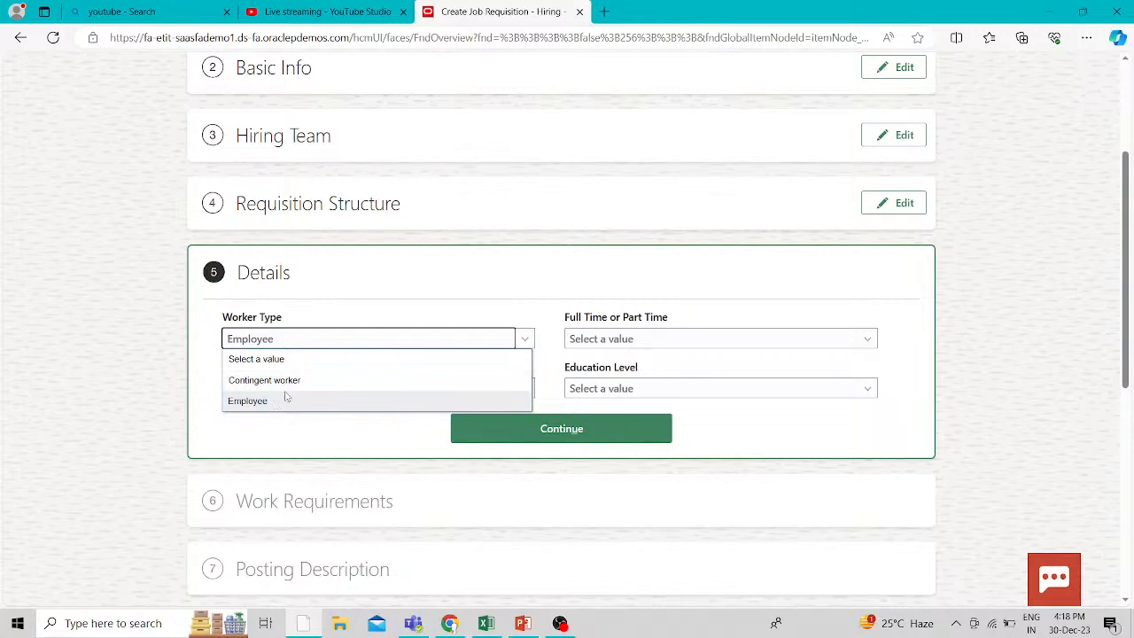
{"action": "left_click", "coordinate": [429, 307]}
- Set Regular or Temporary to Regular and Full Time or Part Time to Full time
{"action": "left_click", "coordinate": [329, 390]}
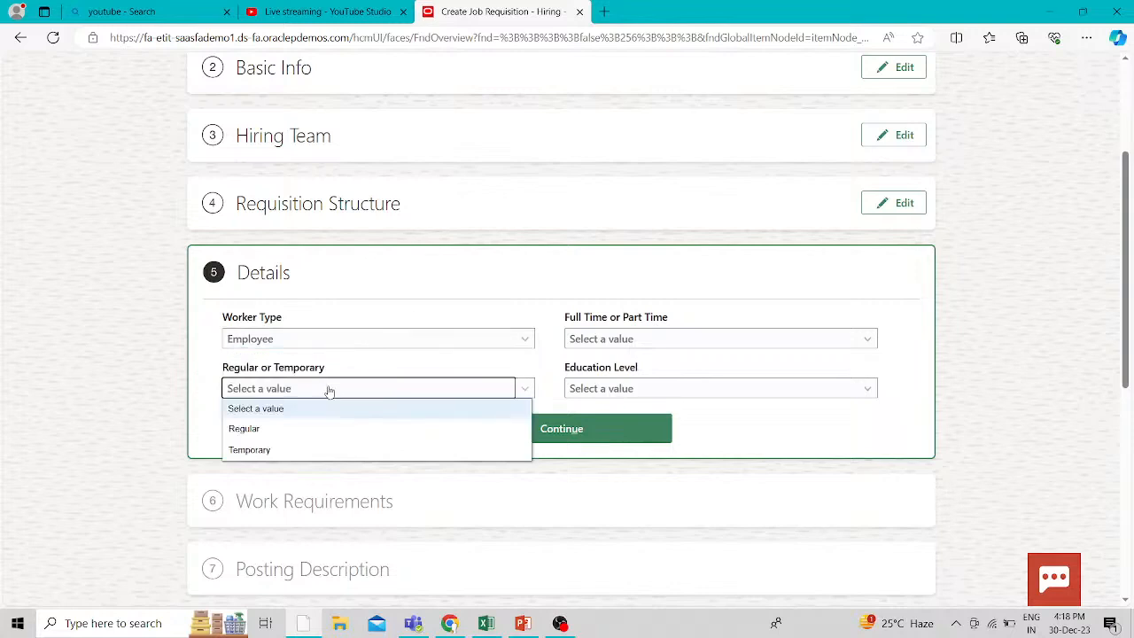
{"action": "left_click", "coordinate": [248, 430]}
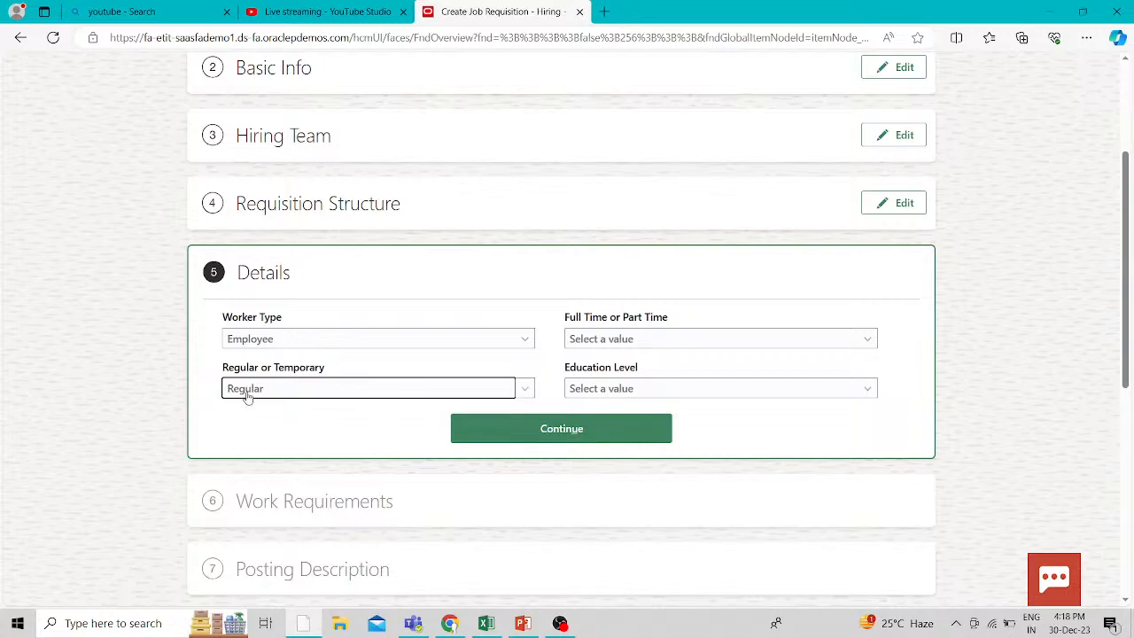
{"action": "left_click", "coordinate": [772, 341]}
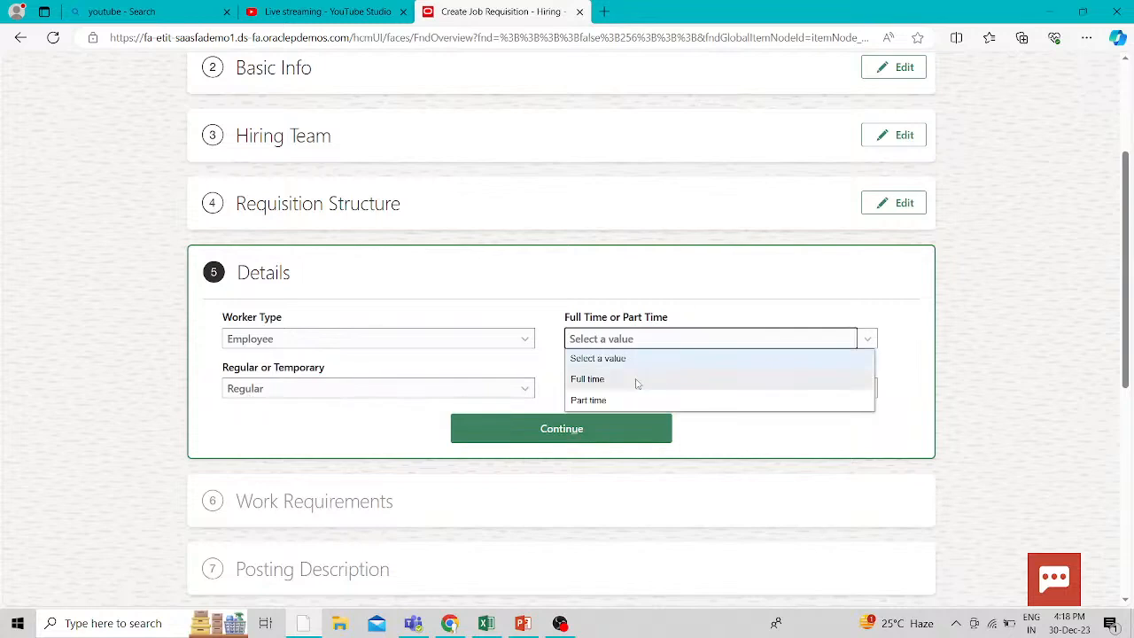
{"action": "left_click", "coordinate": [636, 381]}
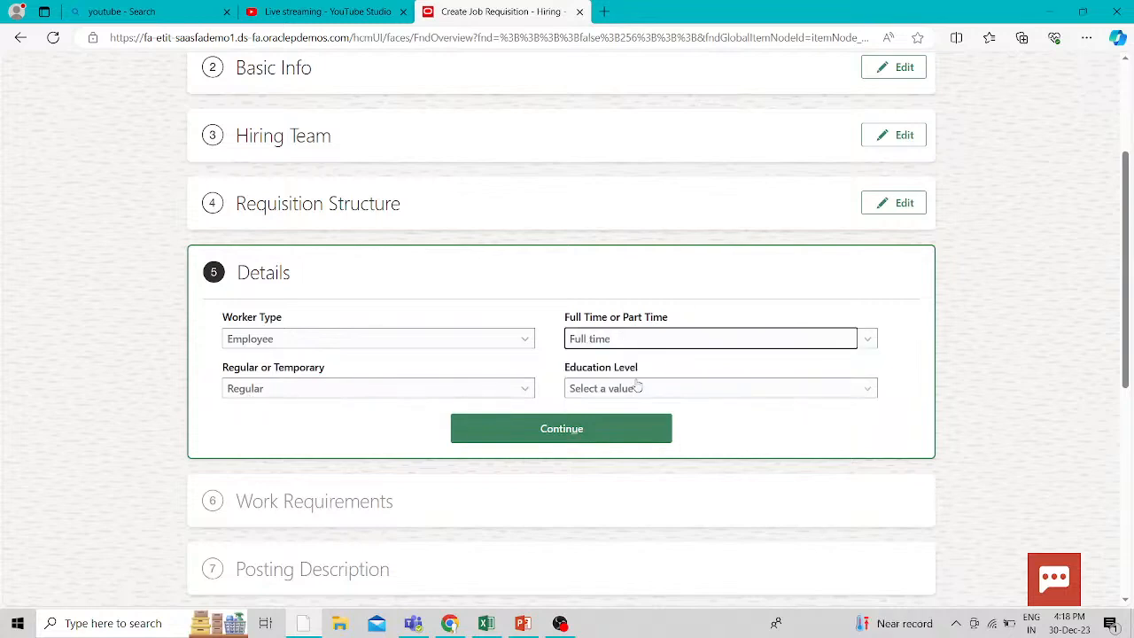
- Set the education level to Post Bachelor's and continue to the Work Requirements section
{"action": "left_click", "coordinate": [833, 393]}
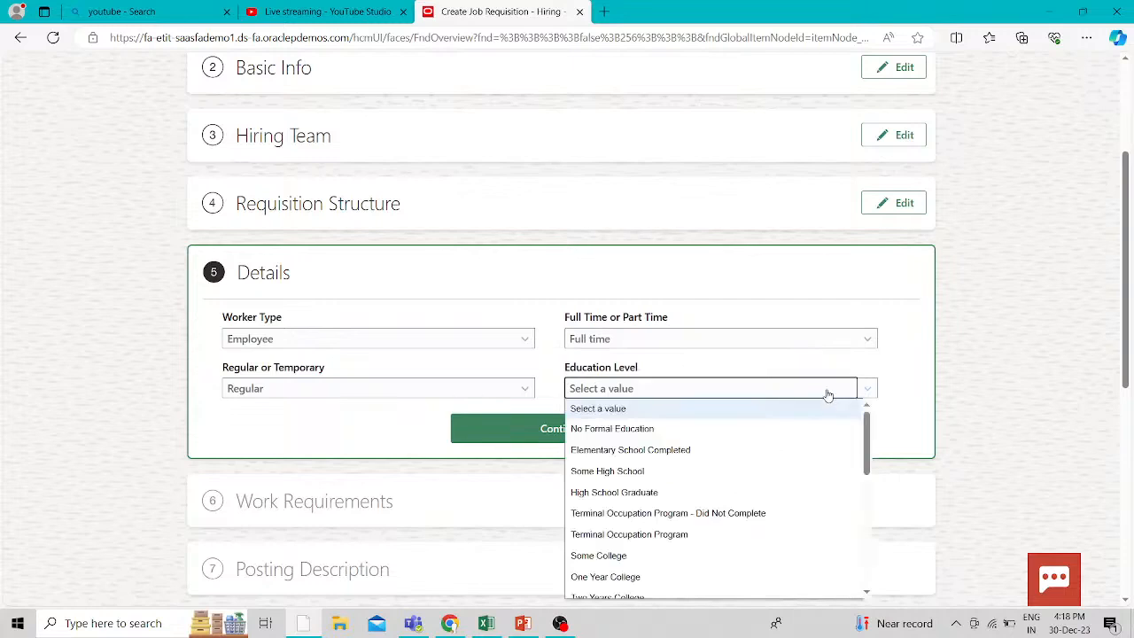
{"action": "scroll", "coordinate": [707, 503], "scroll_direction": "down", "scroll_amount": 1}
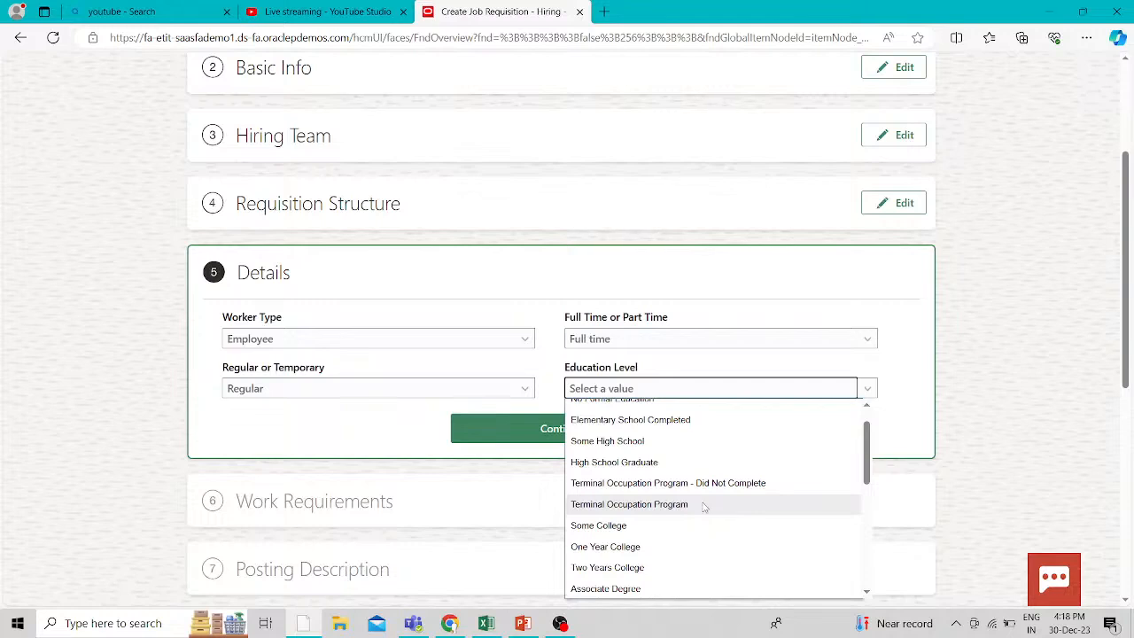
{"action": "scroll", "coordinate": [706, 506], "scroll_direction": "down", "scroll_amount": 3}
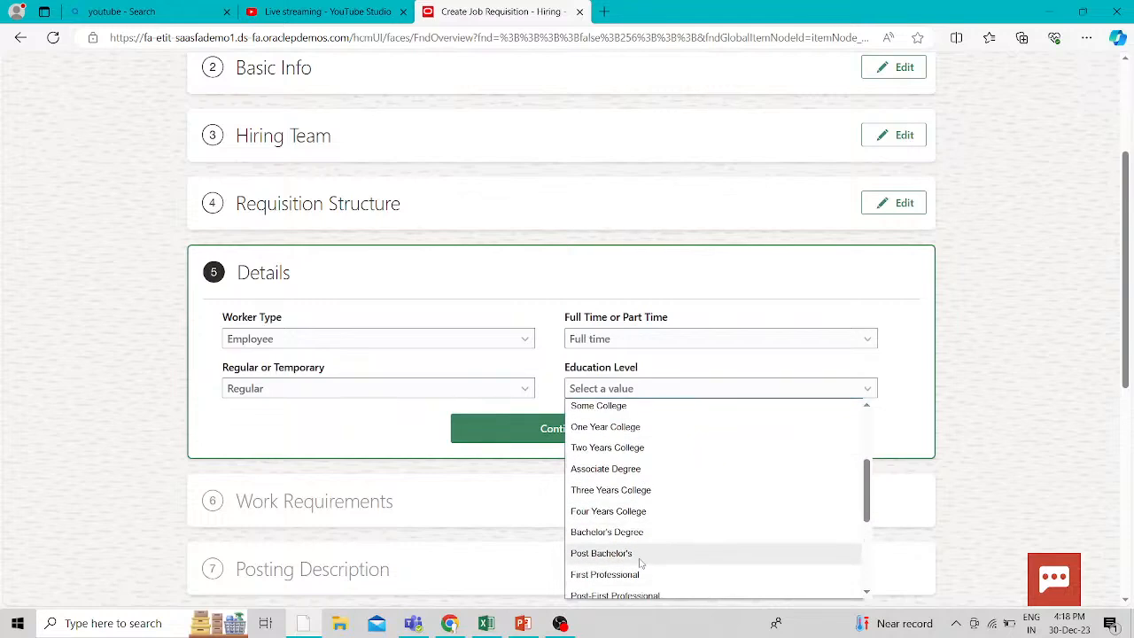
{"action": "left_click", "coordinate": [639, 558]}
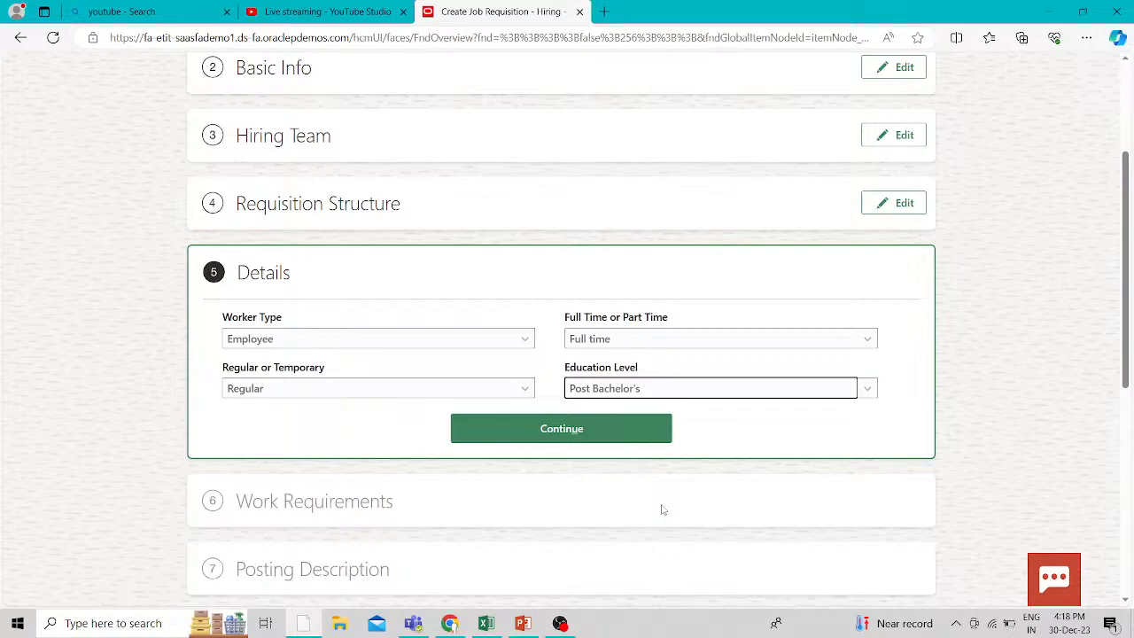
{"action": "left_click", "coordinate": [618, 428]}
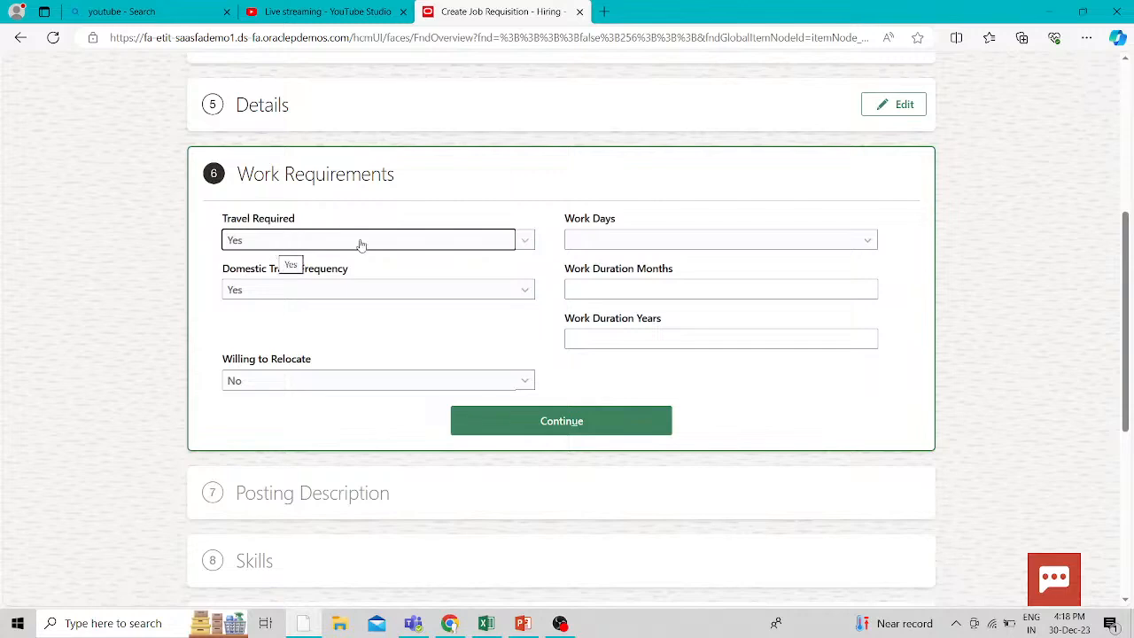
- Check the domestic travel, relocation and work days choices, leave the work durations blank, and continue to the Posting Description section
{"action": "left_click", "coordinate": [357, 293]}
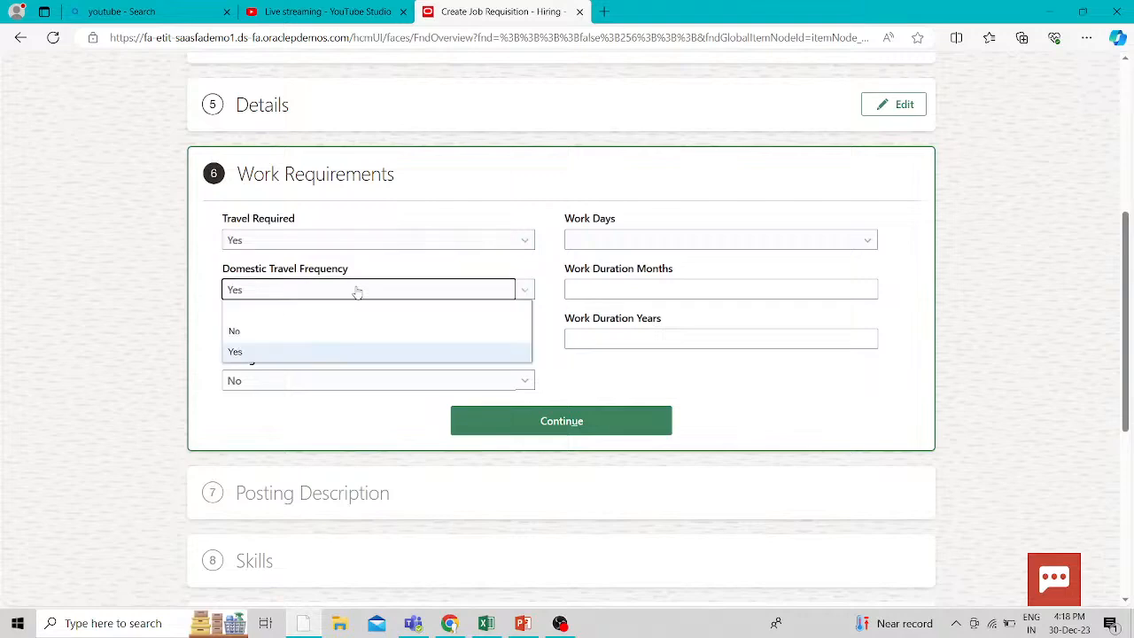
{"action": "left_click", "coordinate": [200, 334]}
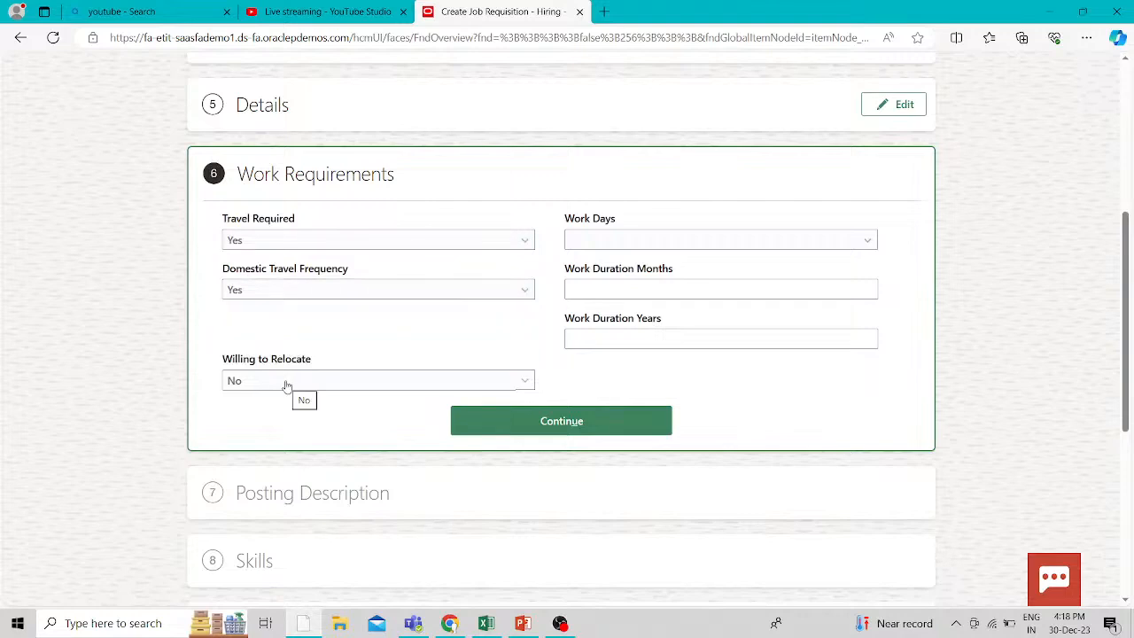
{"action": "left_click", "coordinate": [287, 383]}
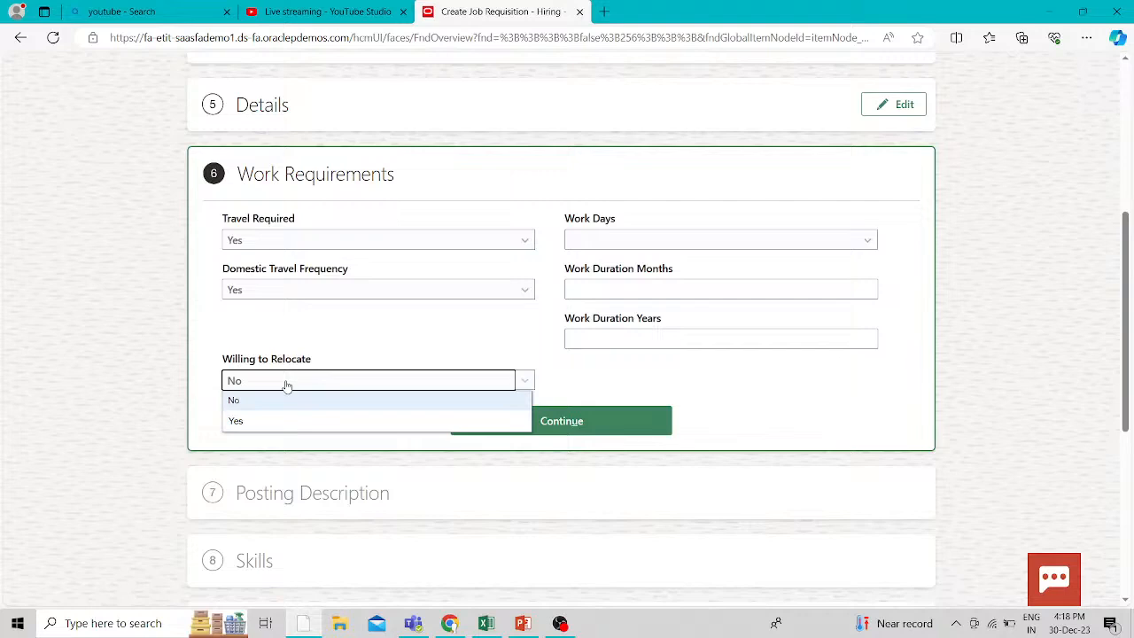
{"action": "left_click", "coordinate": [213, 325]}
{"action": "left_click", "coordinate": [799, 248]}
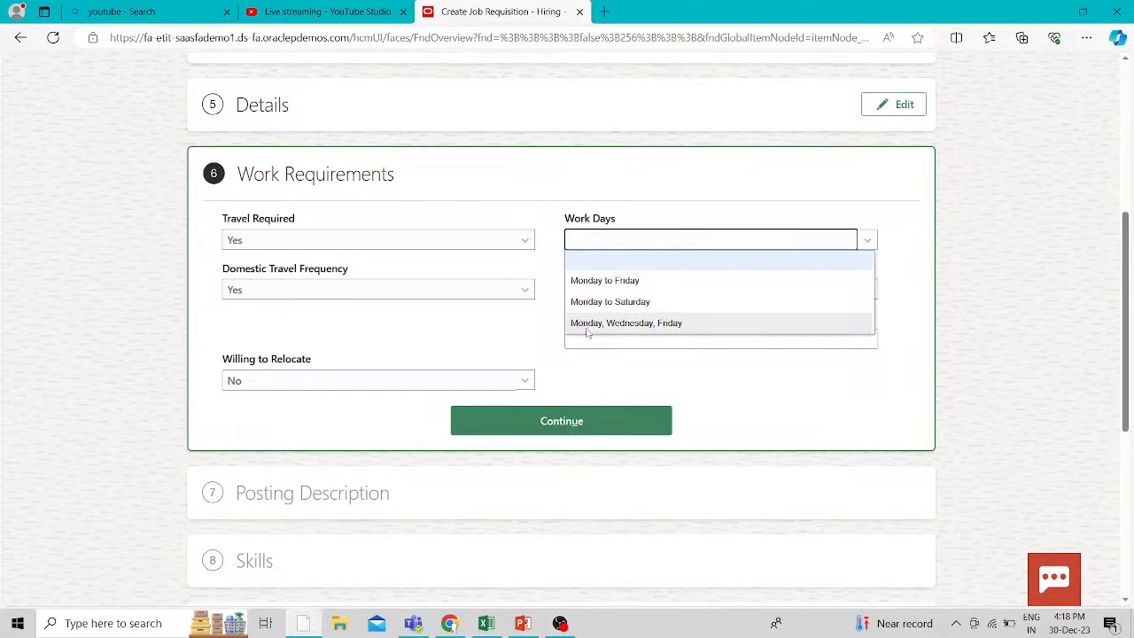
{"action": "left_click", "coordinate": [719, 369]}
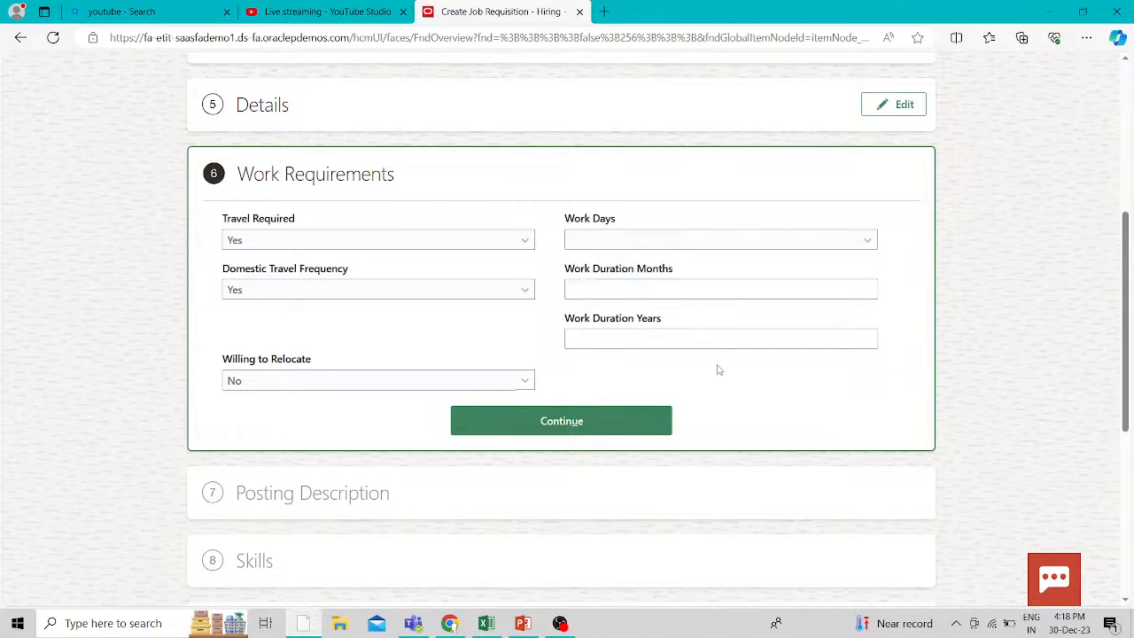
{"action": "left_click", "coordinate": [602, 289]}
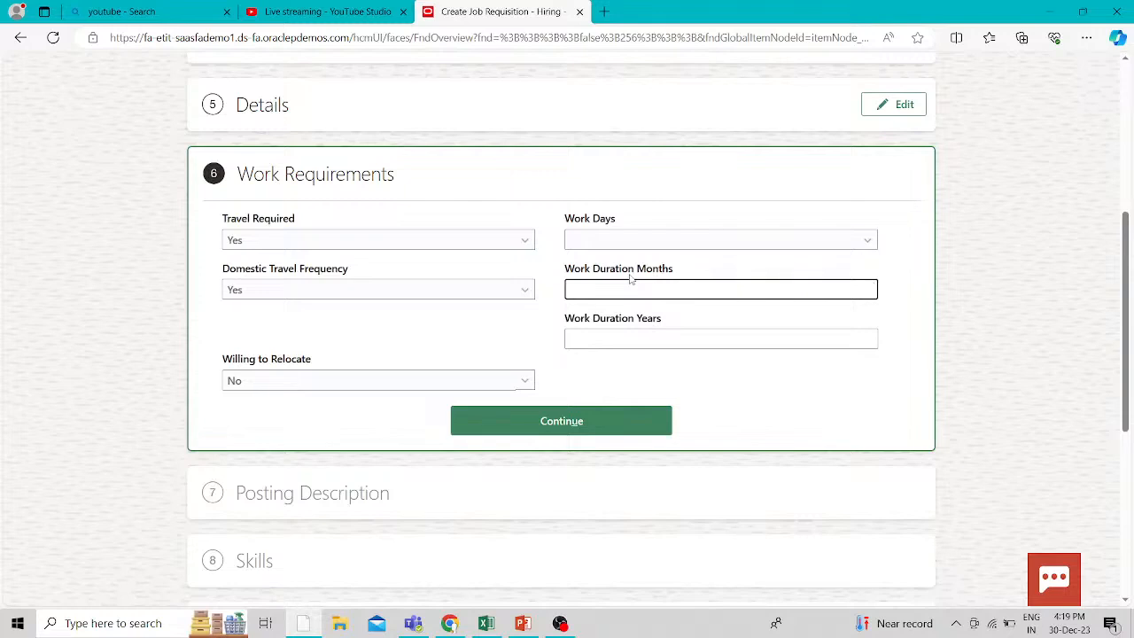
{"action": "left_click", "coordinate": [623, 341]}
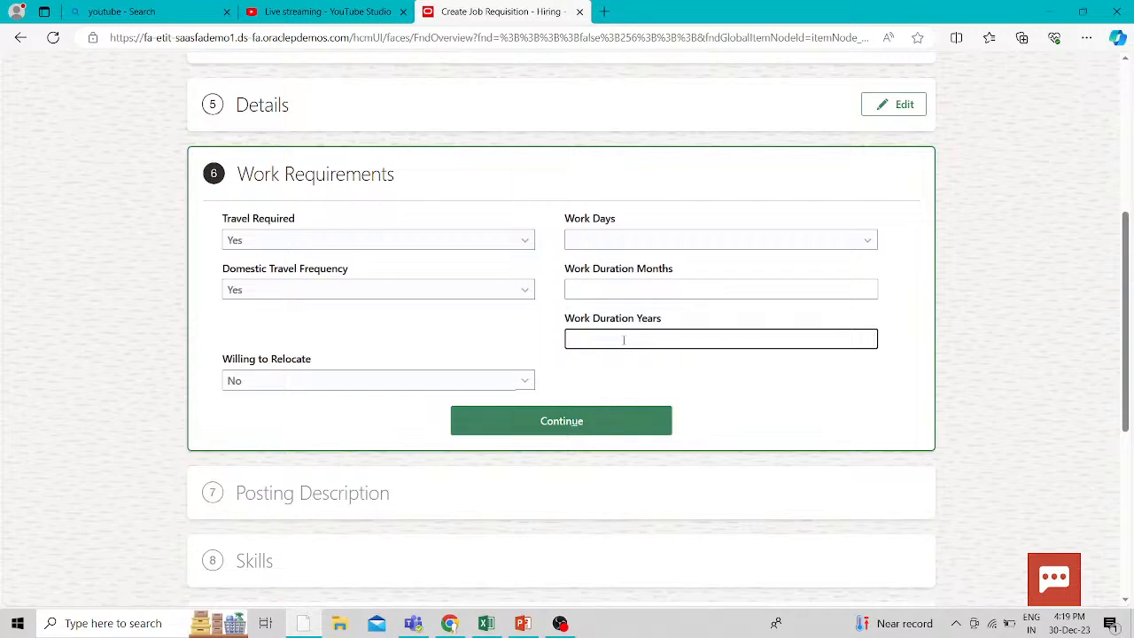
{"action": "left_click", "coordinate": [539, 421]}
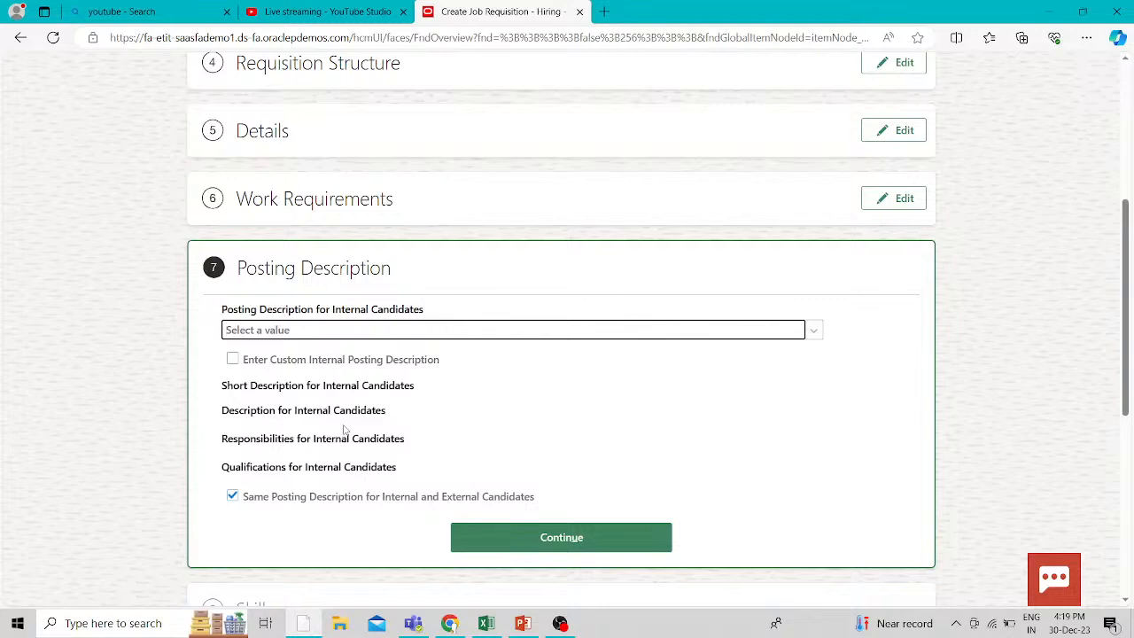
- Enable the custom internal posting description, look over its empty text fields, and continue to the Skills section
{"action": "left_click", "coordinate": [235, 361]}
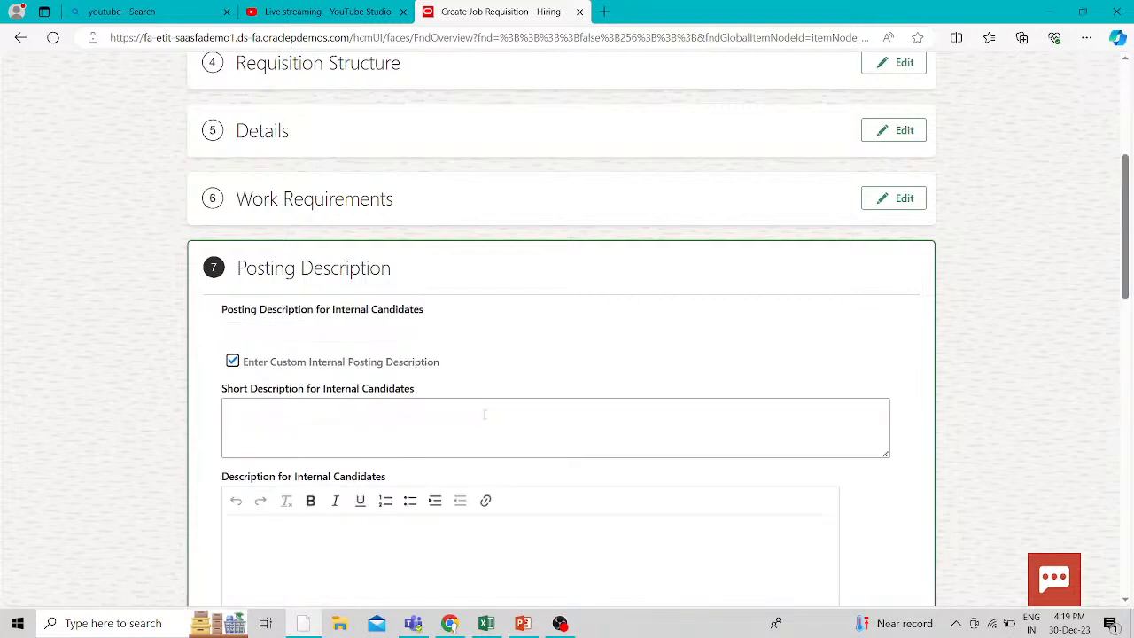
{"action": "scroll", "coordinate": [483, 414], "scroll_direction": "down", "scroll_amount": 1}
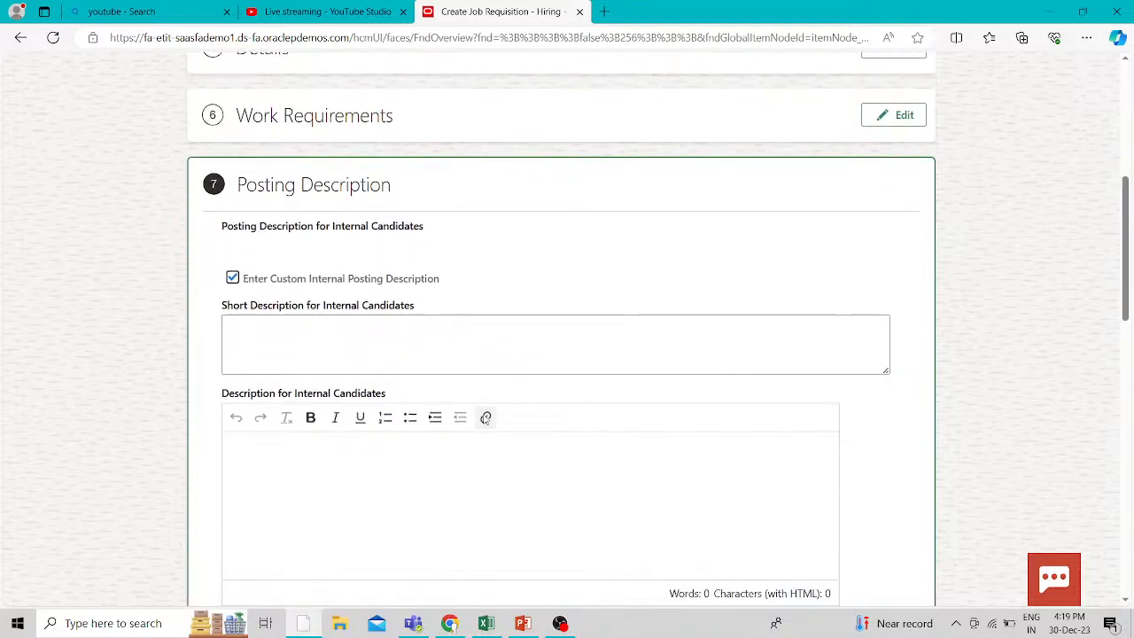
{"action": "scroll", "coordinate": [486, 417], "scroll_direction": "down", "scroll_amount": 2}
{"action": "scroll", "coordinate": [485, 419], "scroll_direction": "up", "scroll_amount": 1}
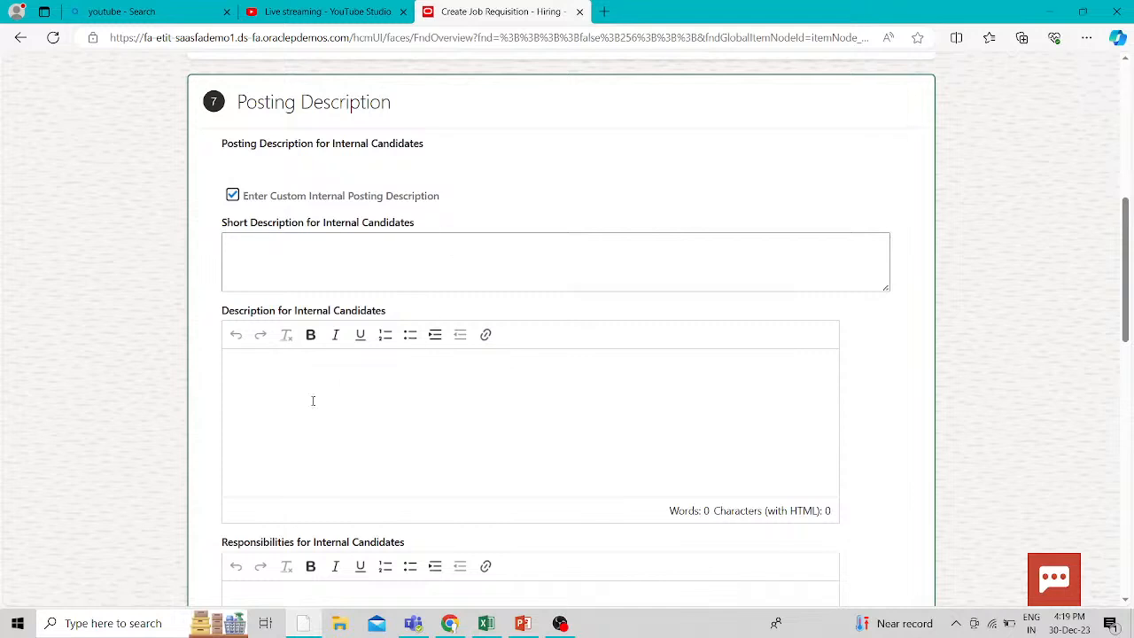
{"action": "scroll", "coordinate": [396, 383], "scroll_direction": "down", "scroll_amount": 3}
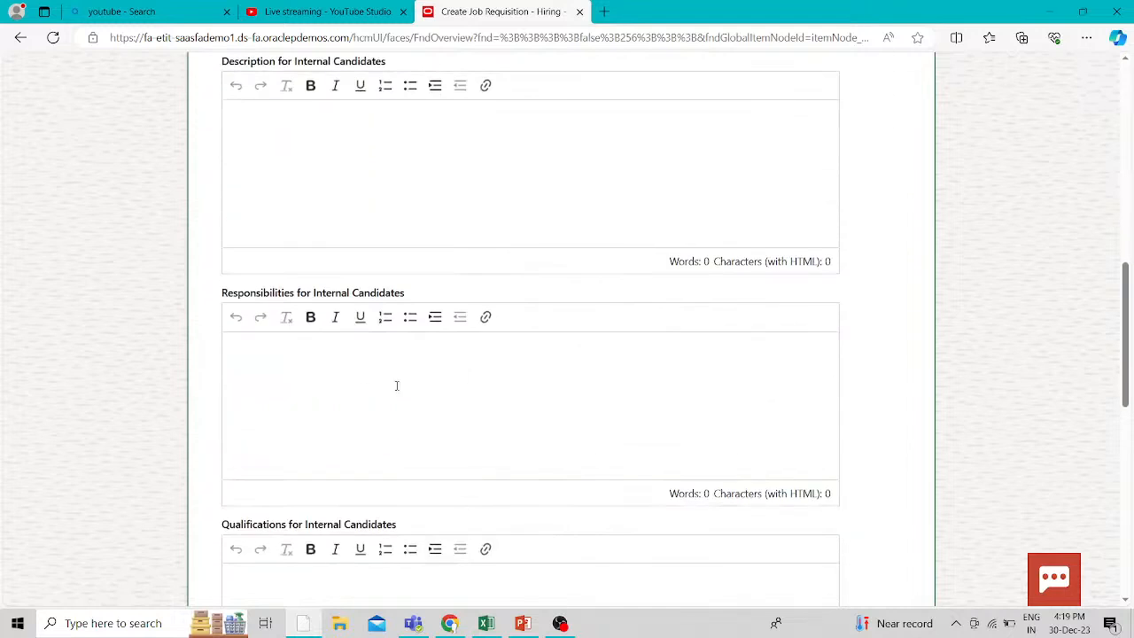
{"action": "scroll", "coordinate": [322, 391], "scroll_direction": "down", "scroll_amount": 2}
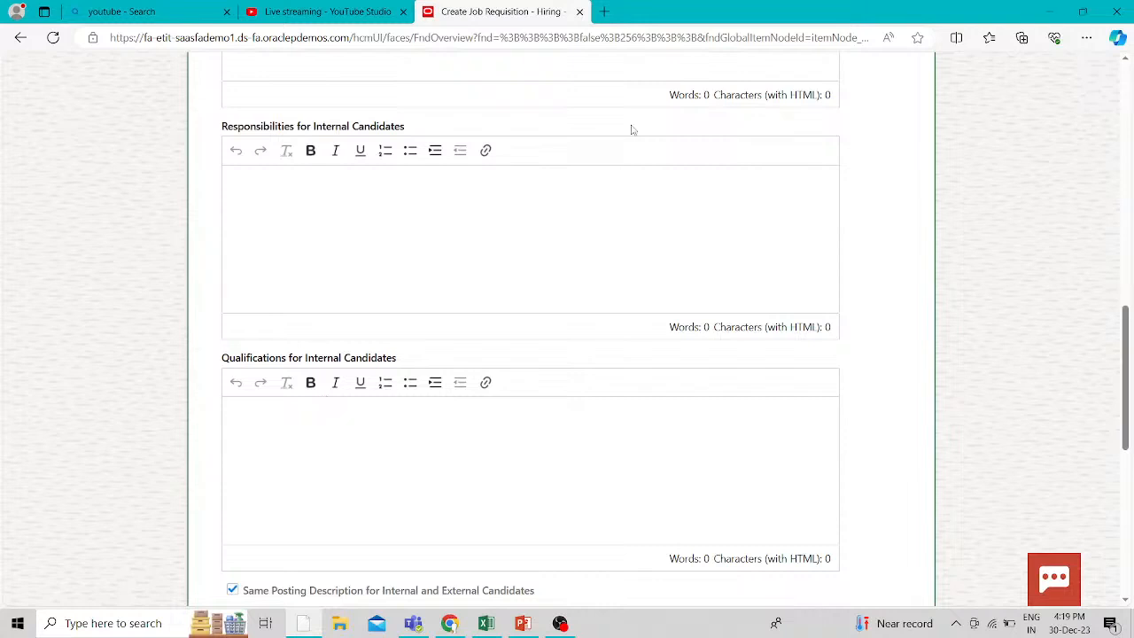
{"action": "scroll", "coordinate": [334, 493], "scroll_direction": "down", "scroll_amount": 2}
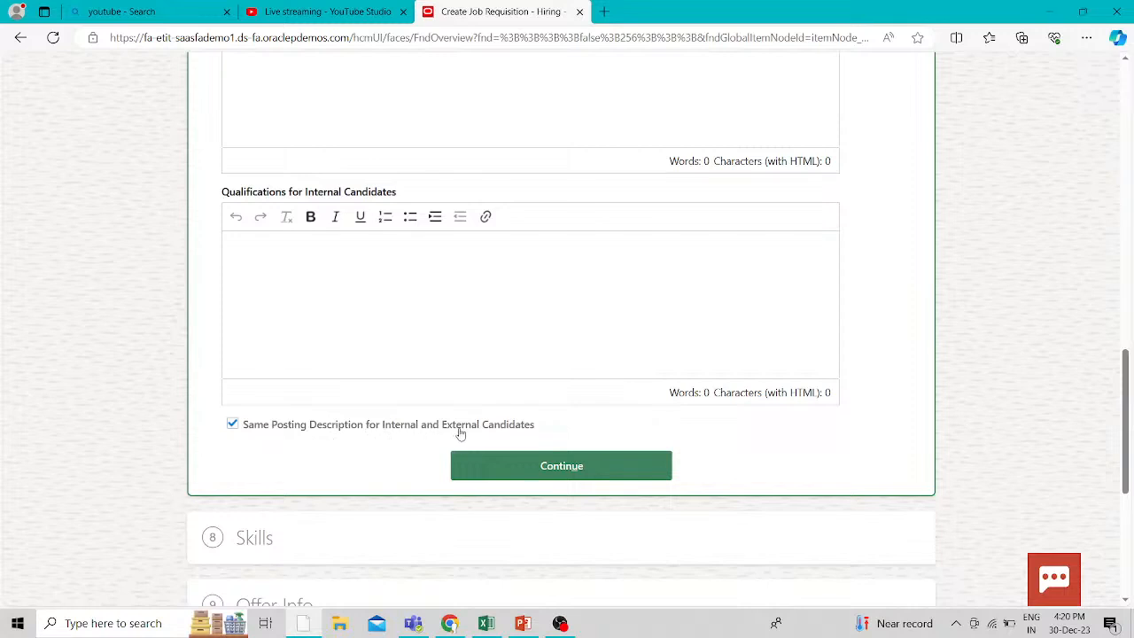
{"action": "left_click", "coordinate": [569, 468]}
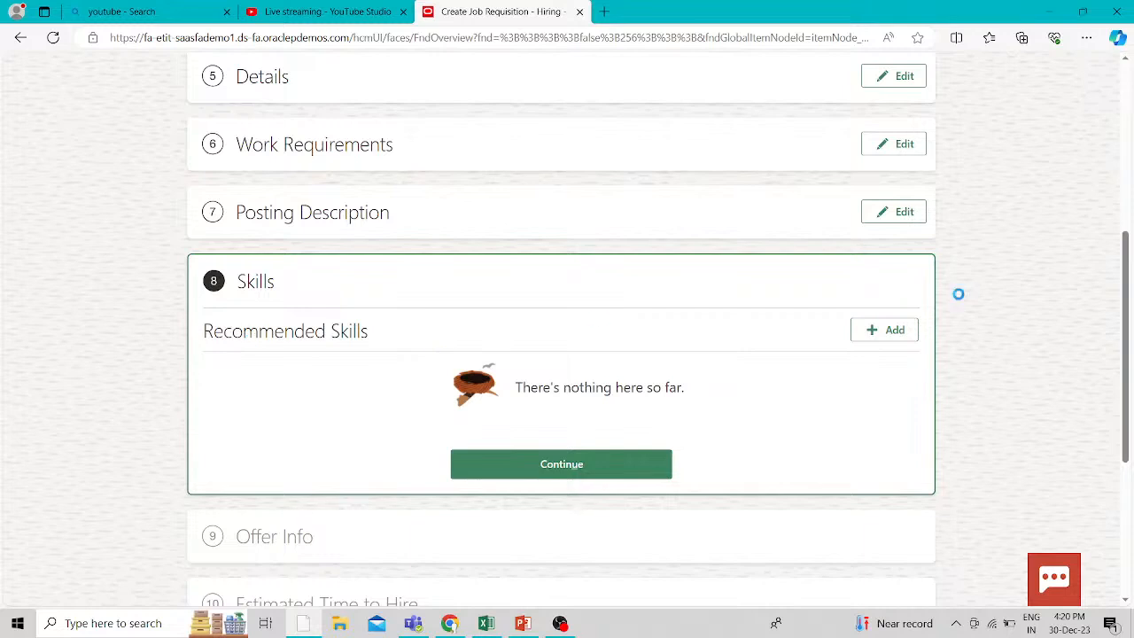
- Examine the Skill field and the Required and Importance choices in a new recommended skill entry, and discard the entry
{"action": "left_click", "coordinate": [886, 331]}
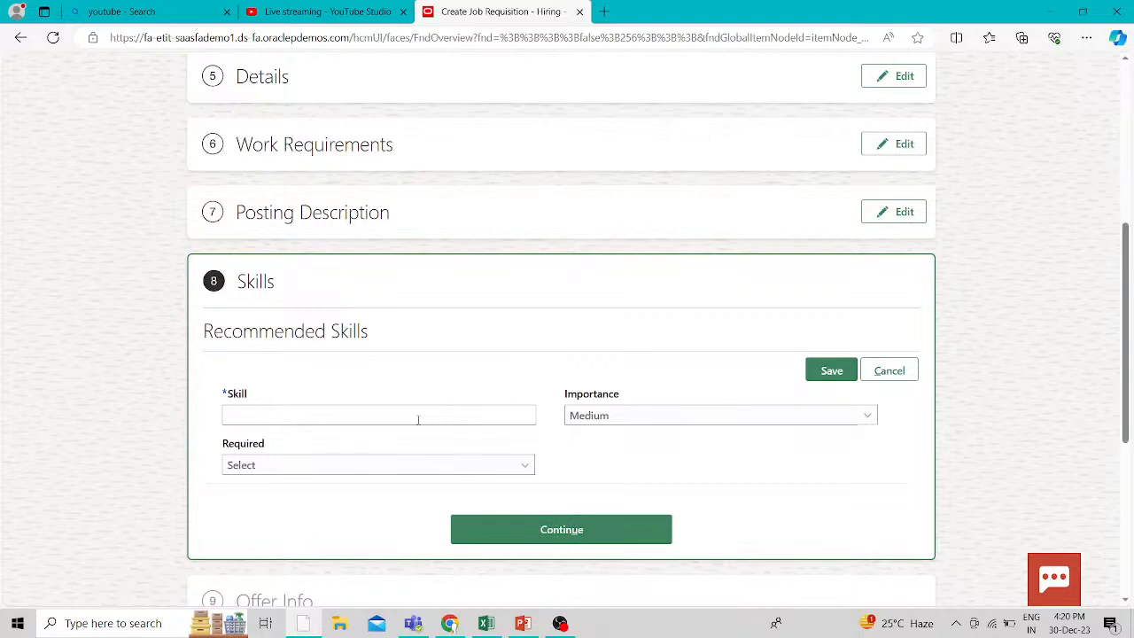
{"action": "left_click", "coordinate": [418, 419]}
{"action": "left_click", "coordinate": [422, 467]}
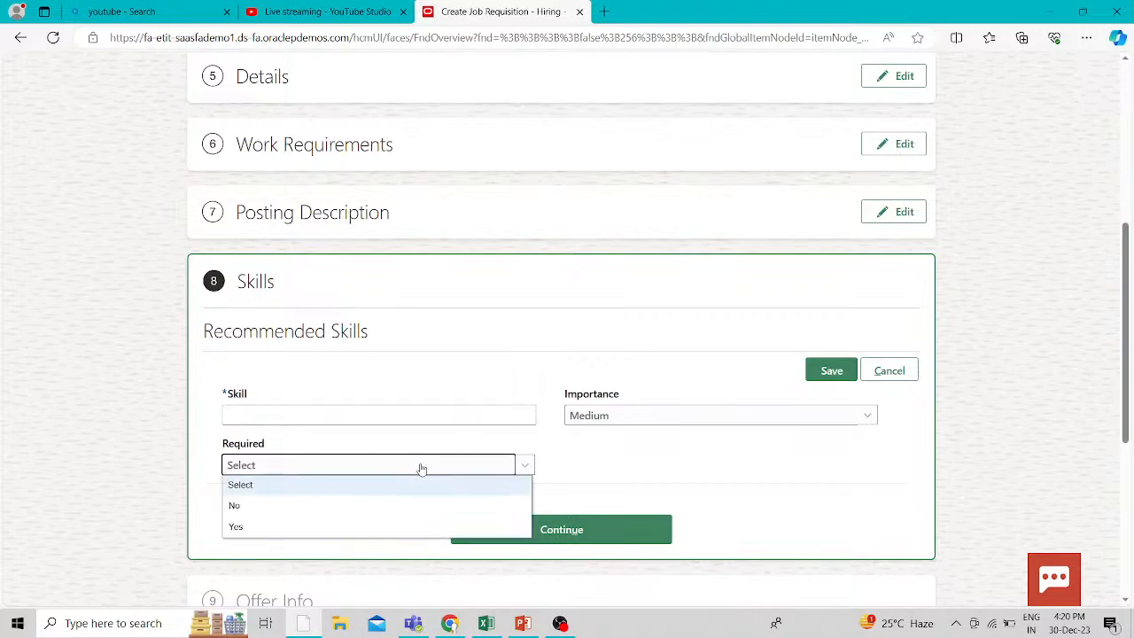
{"action": "left_click", "coordinate": [727, 424]}
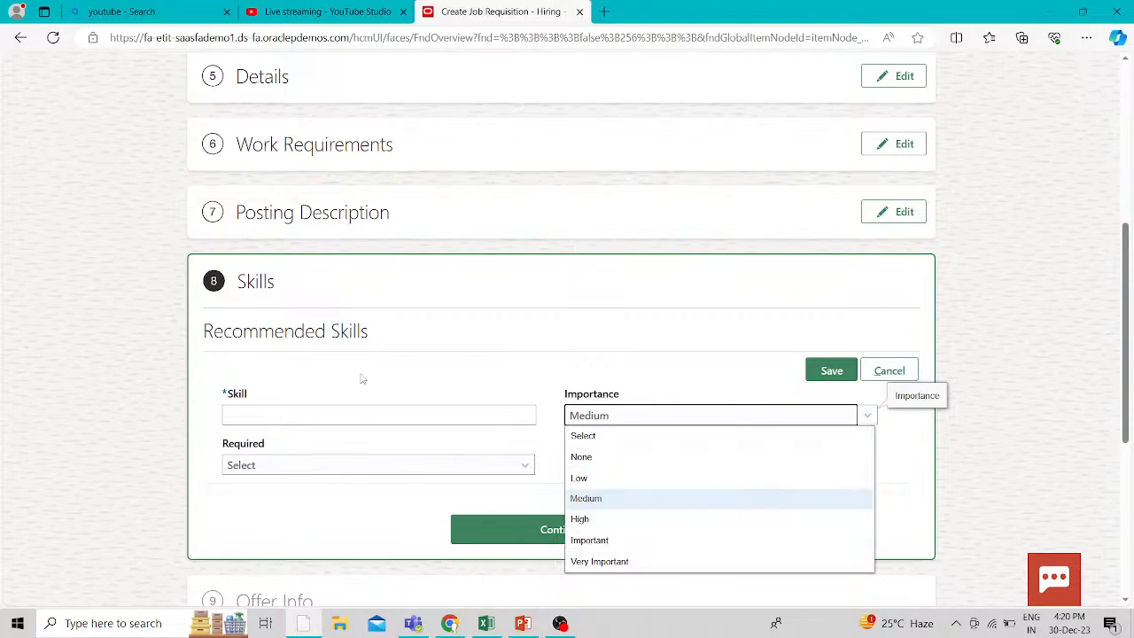
{"action": "left_click", "coordinate": [375, 416]}
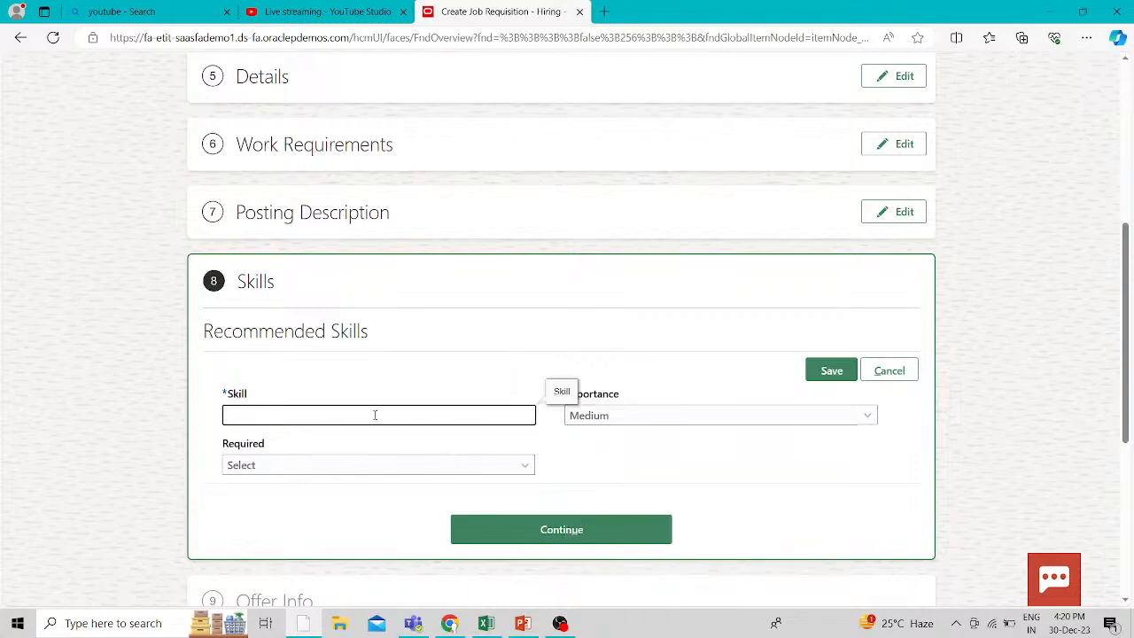
{"action": "left_click", "coordinate": [514, 466]}
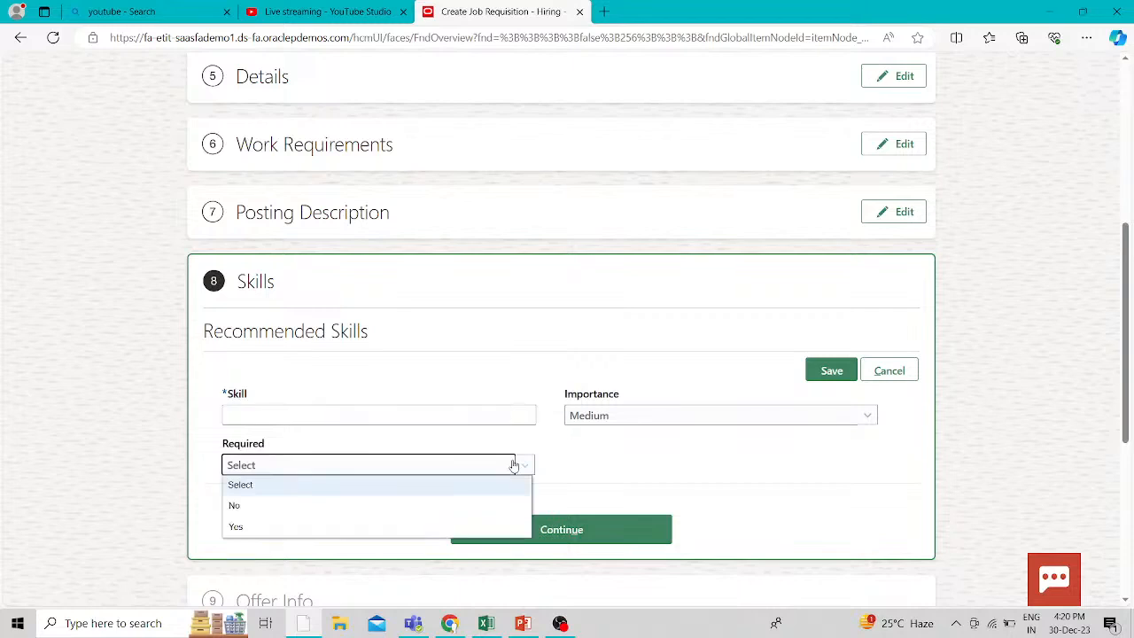
{"action": "left_click", "coordinate": [624, 420]}
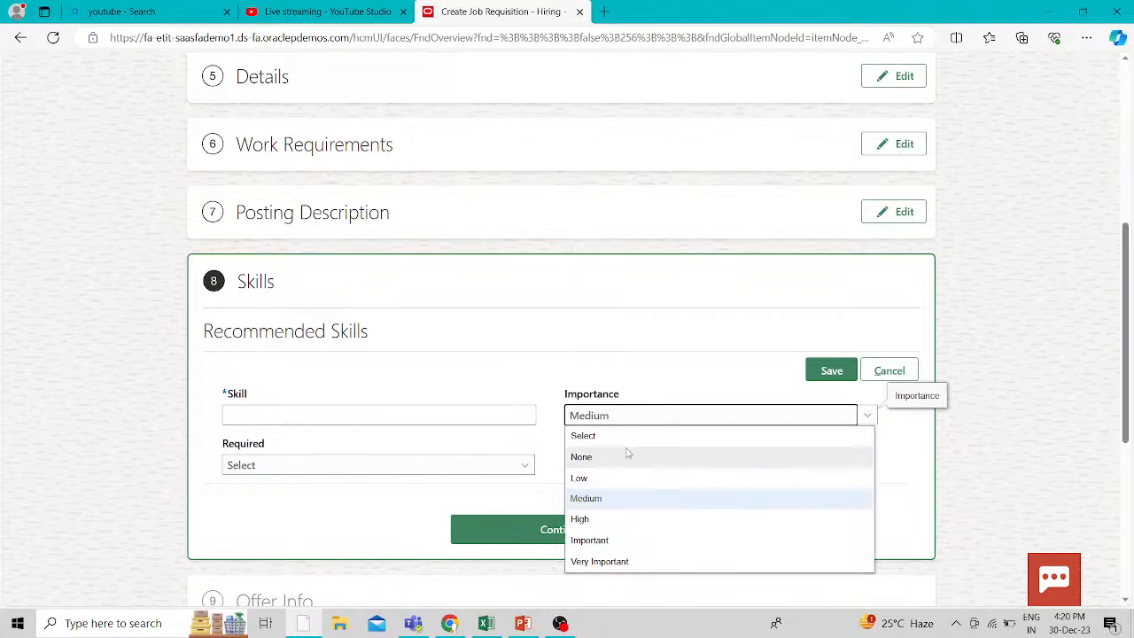
{"action": "left_click", "coordinate": [651, 437]}
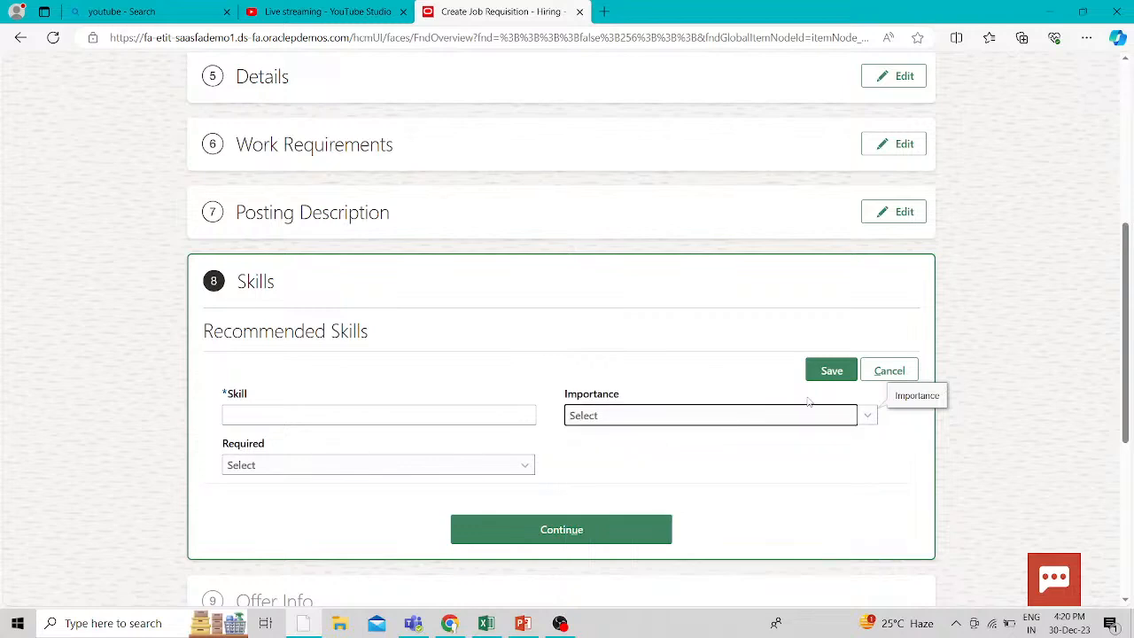
{"action": "left_click", "coordinate": [886, 372]}
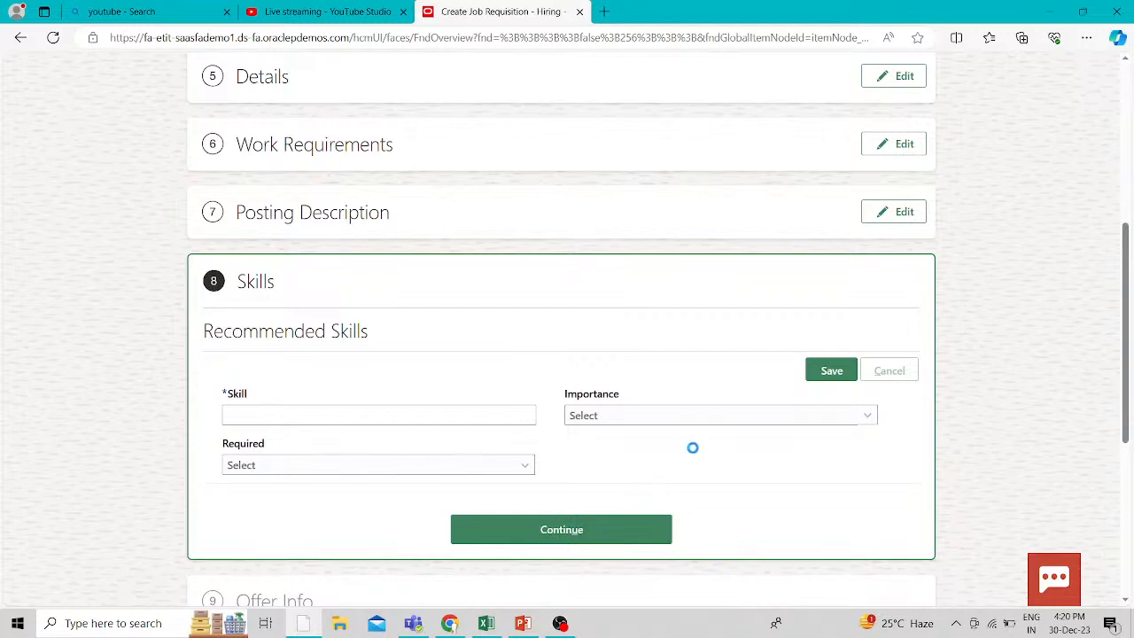
- Continue to the Offer Info section without adding skills and browse the available jobs for the Job field
{"action": "scroll", "coordinate": [696, 447], "scroll_direction": "down", "scroll_amount": 1}
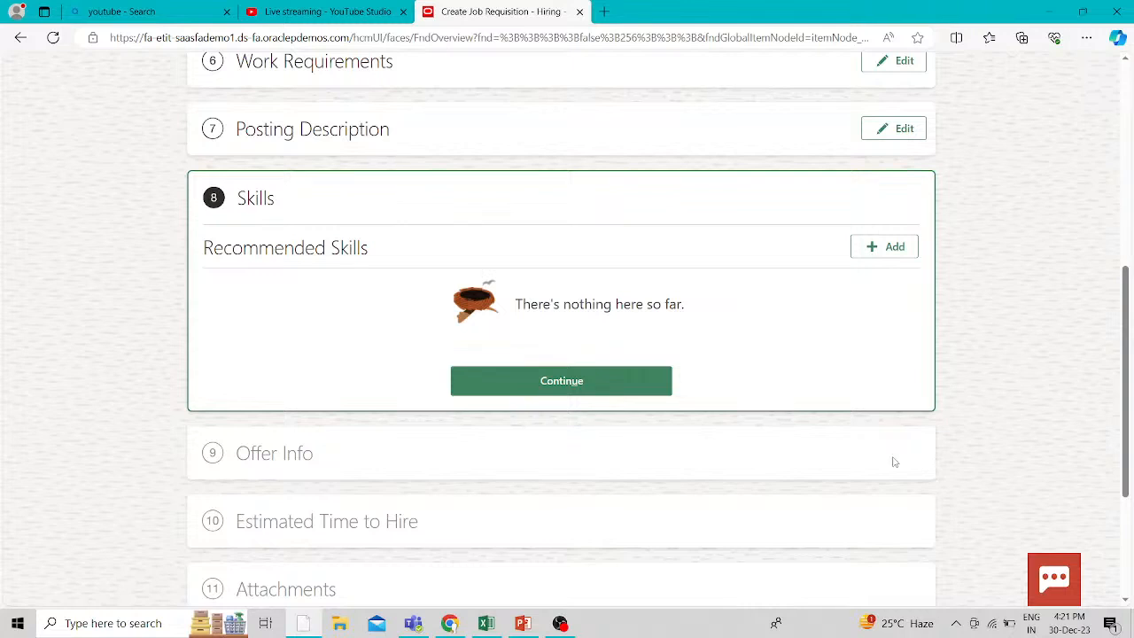
{"action": "left_click", "coordinate": [638, 393]}
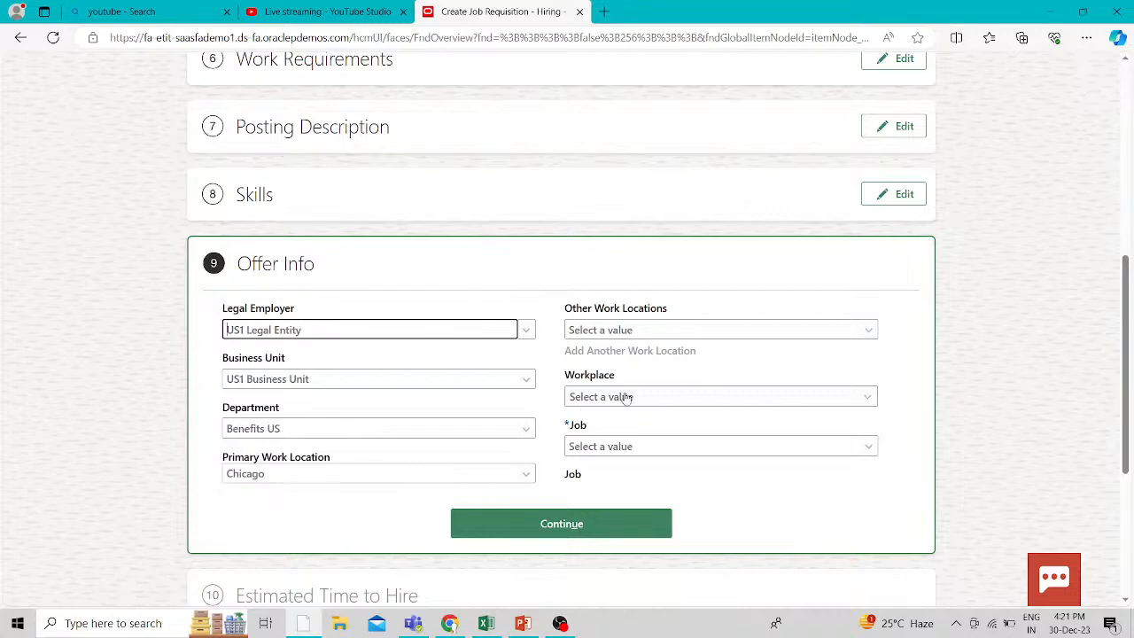
{"action": "left_click", "coordinate": [678, 446]}
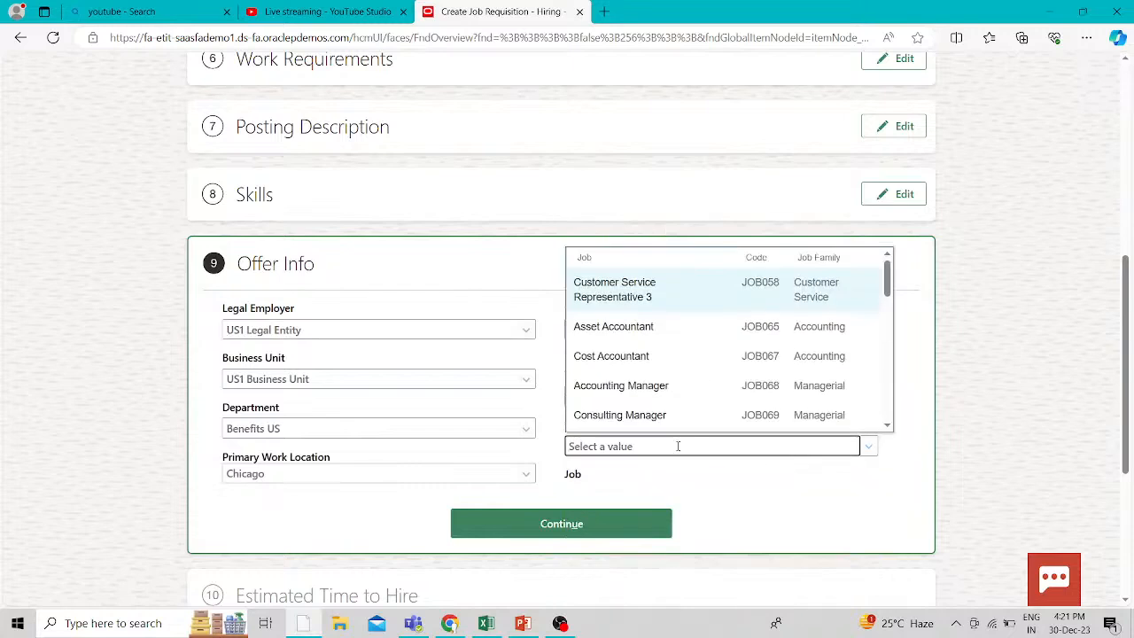
{"action": "scroll", "coordinate": [656, 381], "scroll_direction": "down", "scroll_amount": 5}
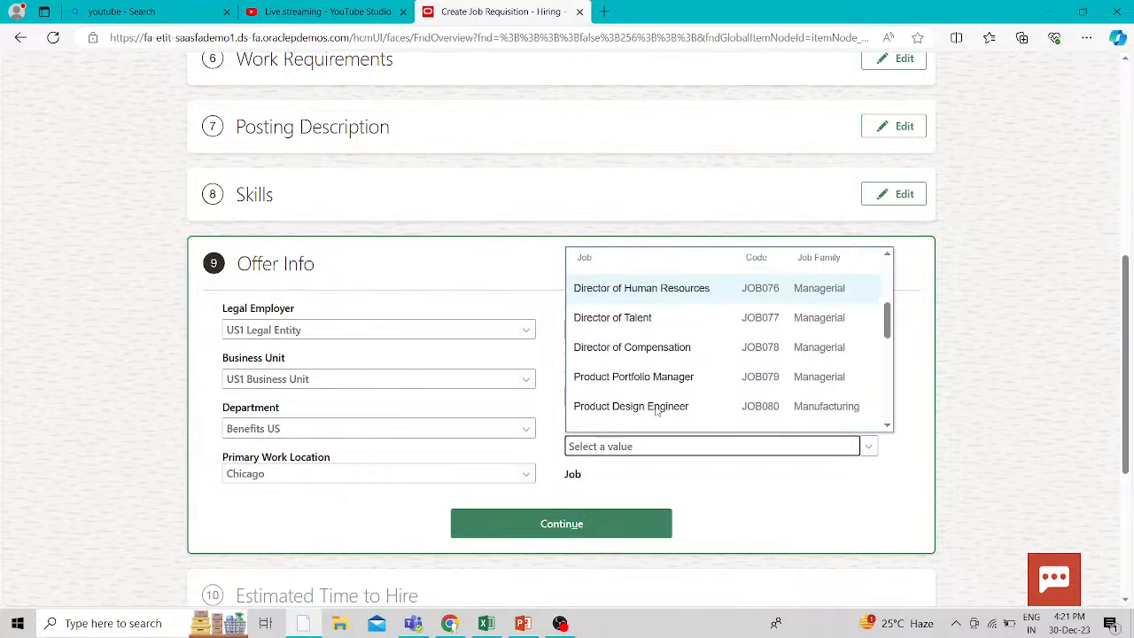
{"action": "scroll", "coordinate": [658, 410], "scroll_direction": "down", "scroll_amount": 10}
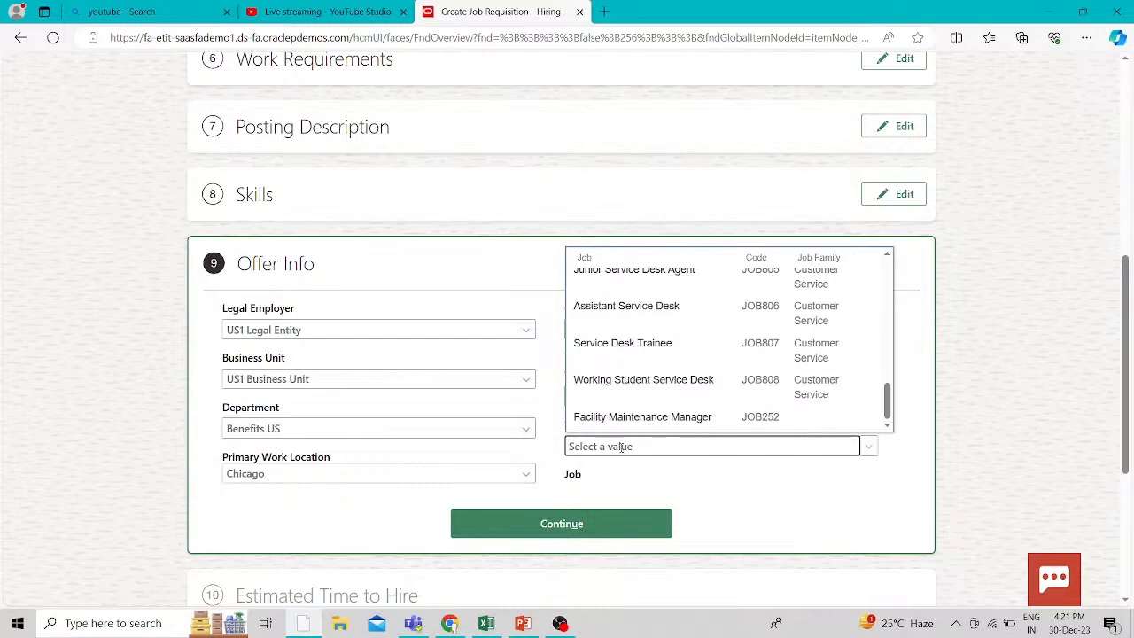
{"action": "type", "text": "m"}
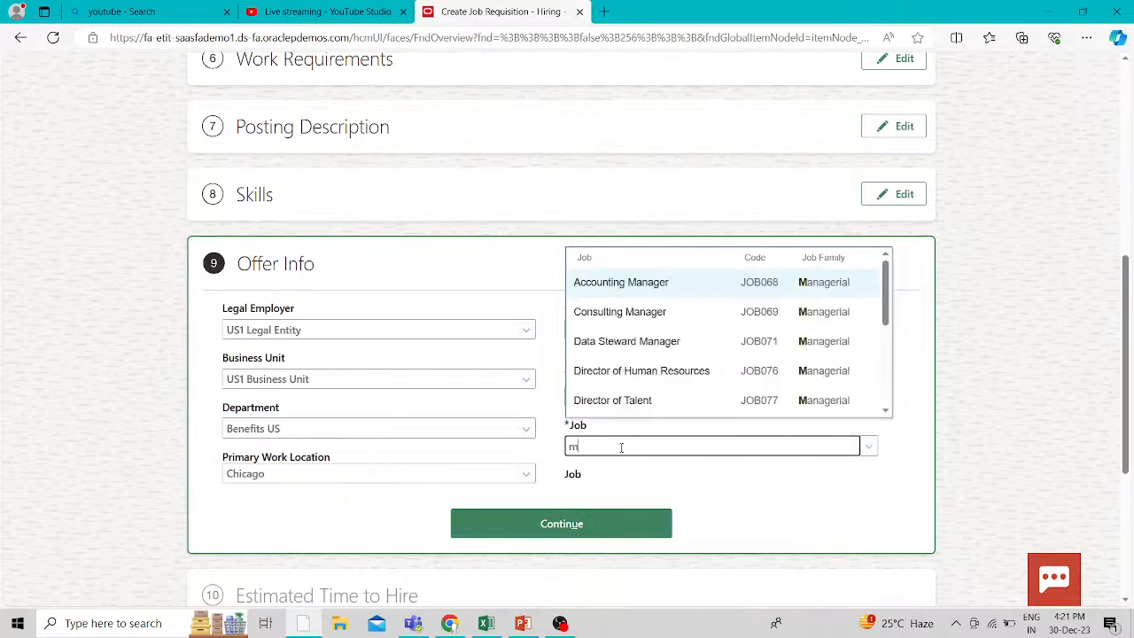
{"action": "type", "text": "a"}
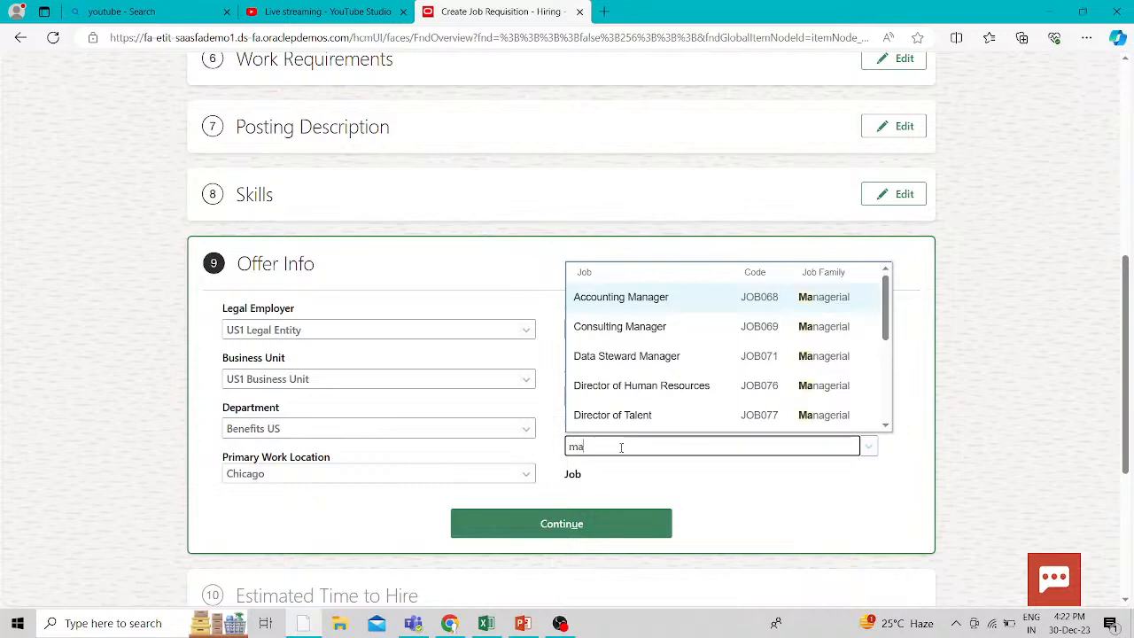
{"action": "scroll", "coordinate": [683, 408], "scroll_direction": "down", "scroll_amount": 3}
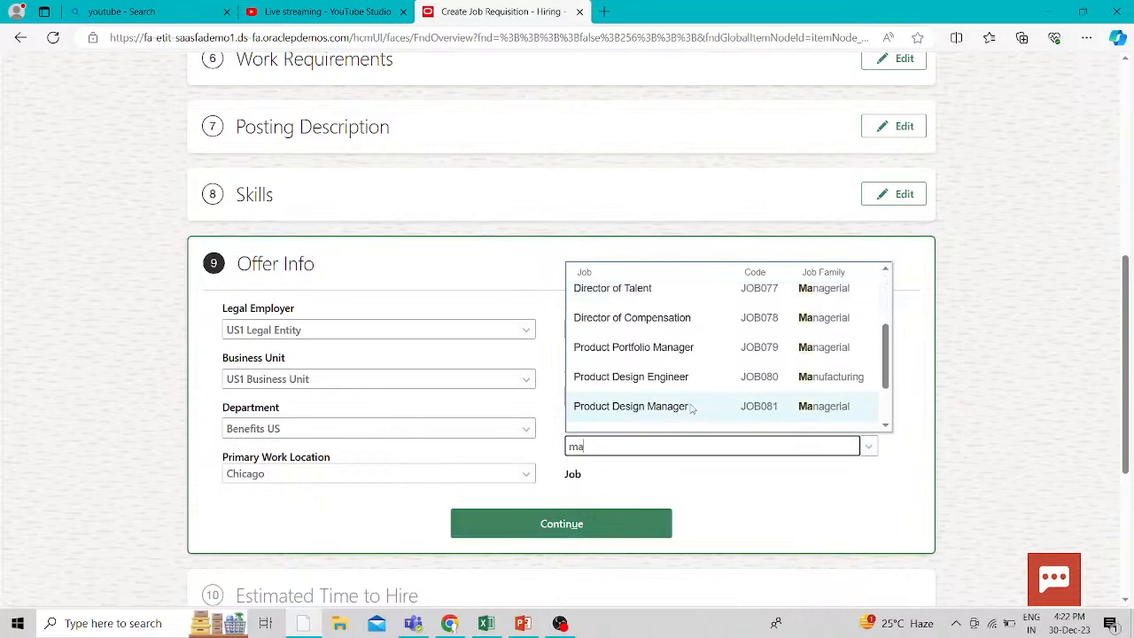
{"action": "scroll", "coordinate": [692, 408], "scroll_direction": "down", "scroll_amount": 2}
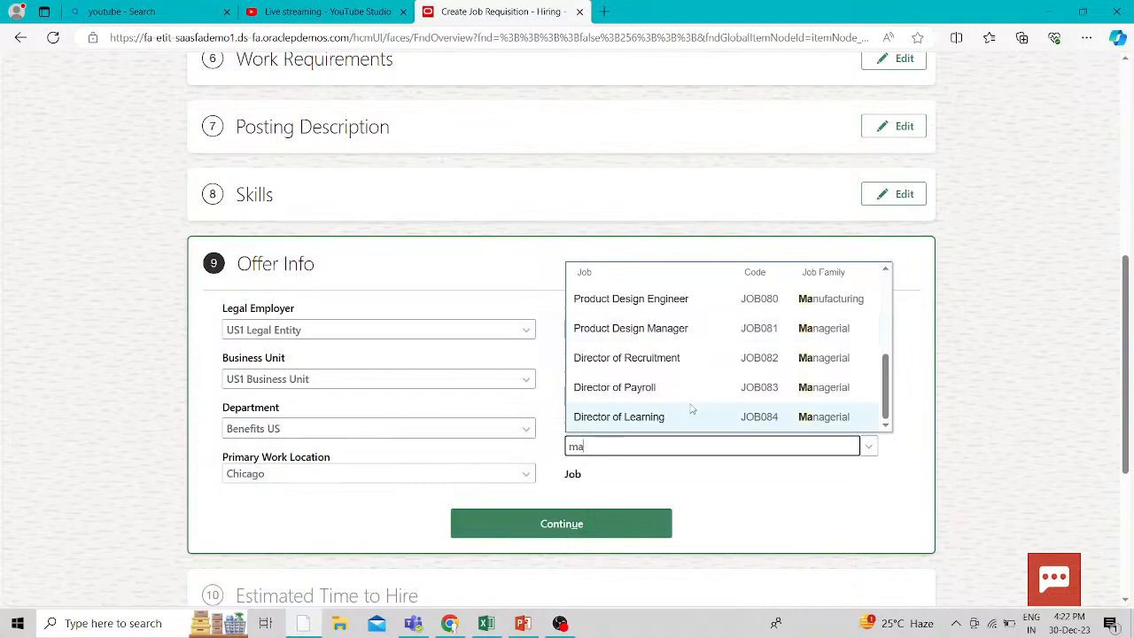
{"action": "key", "text": "BackSpace"}
{"action": "key", "text": "BackSpace"}
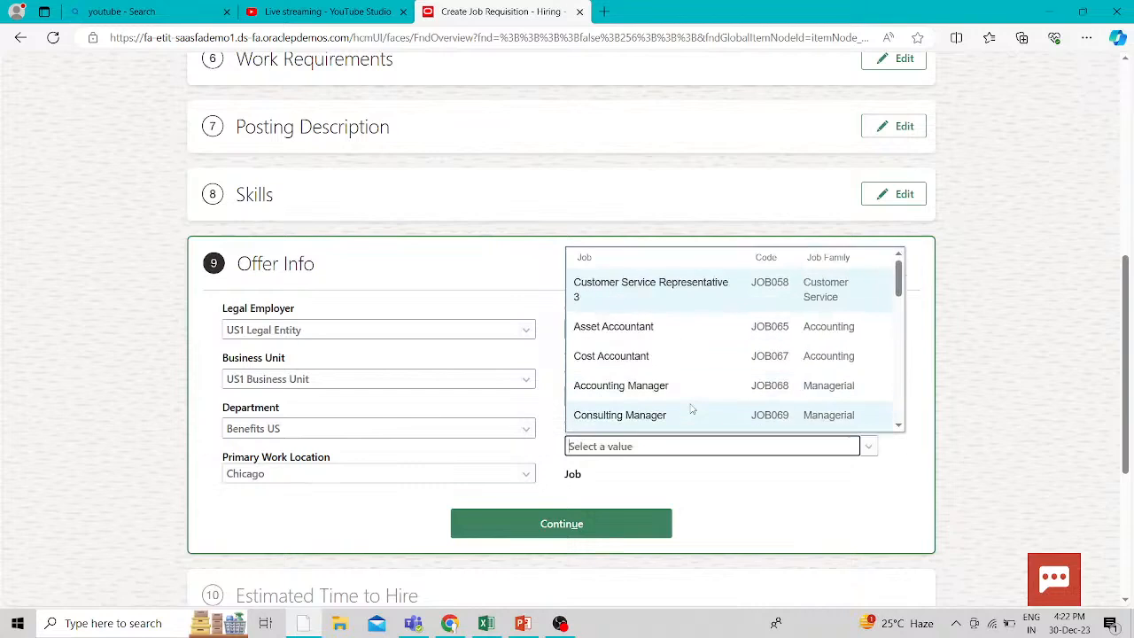
- Set the offer's job to Sales Consultant - Channel and continue to the Estimated Time to Hire section
{"action": "type", "text": "sa"}
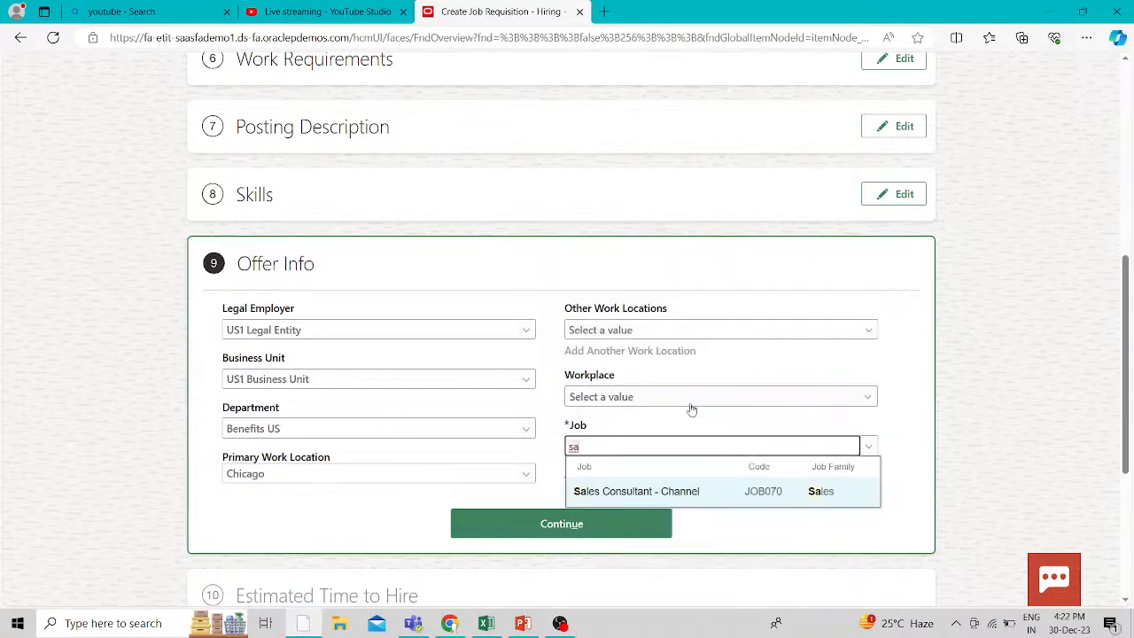
{"action": "left_click", "coordinate": [711, 490]}
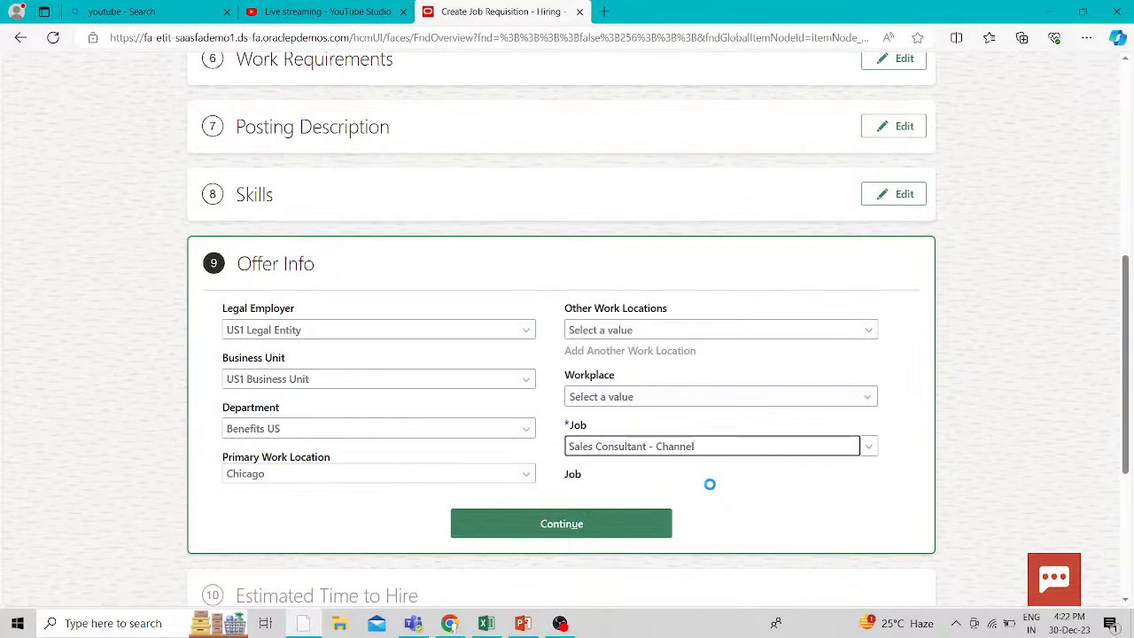
{"action": "left_click", "coordinate": [595, 526]}
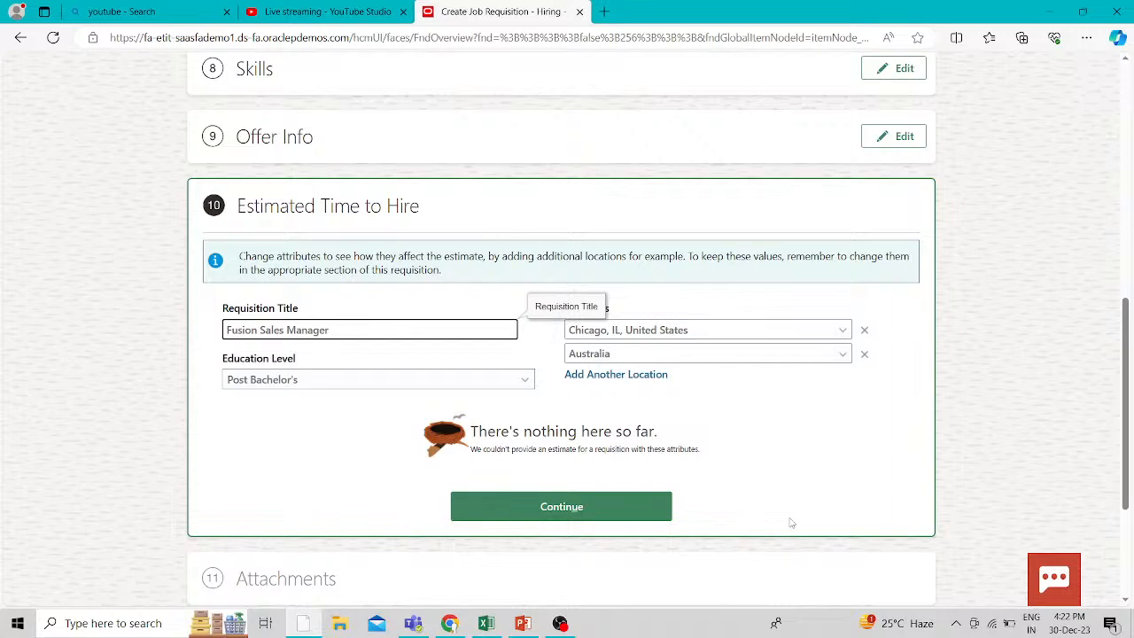
- Examine the requisition title, education level, locations and estimate area in Estimated Time to Hire, along with the remaining sections
{"action": "scroll", "coordinate": [1023, 425], "scroll_direction": "down", "scroll_amount": 3}
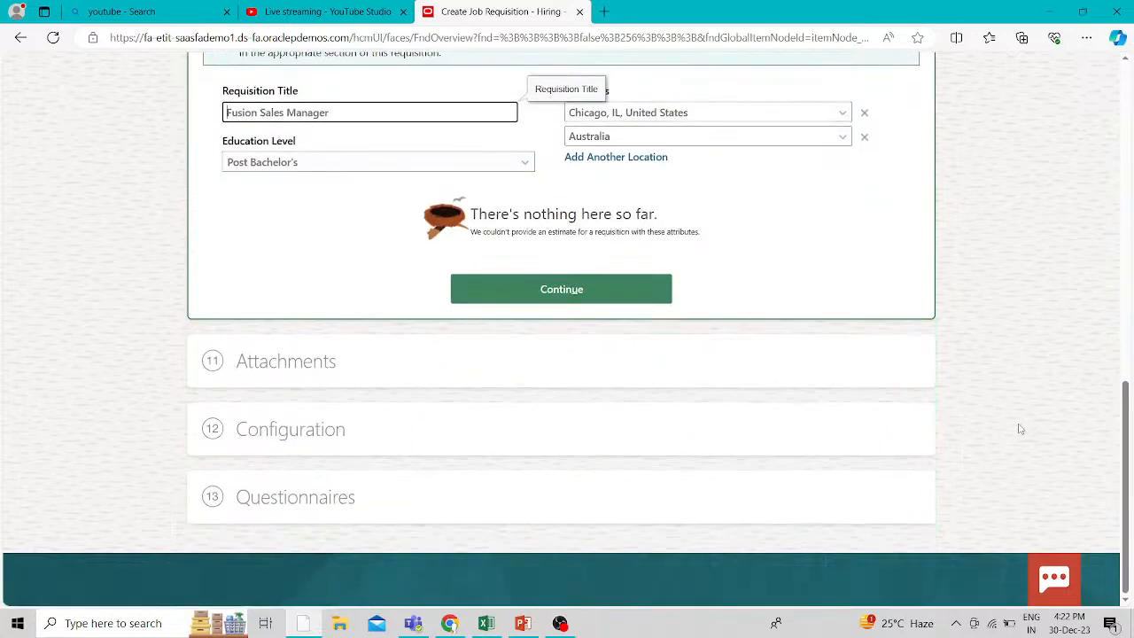
{"action": "scroll", "coordinate": [349, 337], "scroll_direction": "up", "scroll_amount": 2}
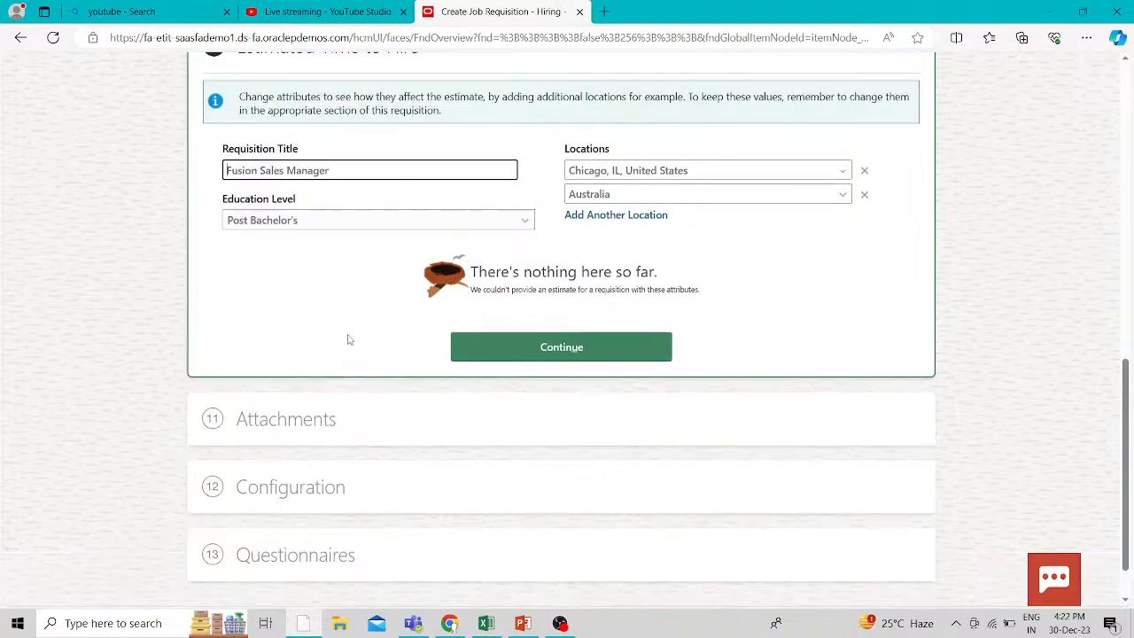
{"action": "scroll", "coordinate": [349, 337], "scroll_direction": "down", "scroll_amount": 1}
{"action": "scroll", "coordinate": [349, 339], "scroll_direction": "up", "scroll_amount": 2}
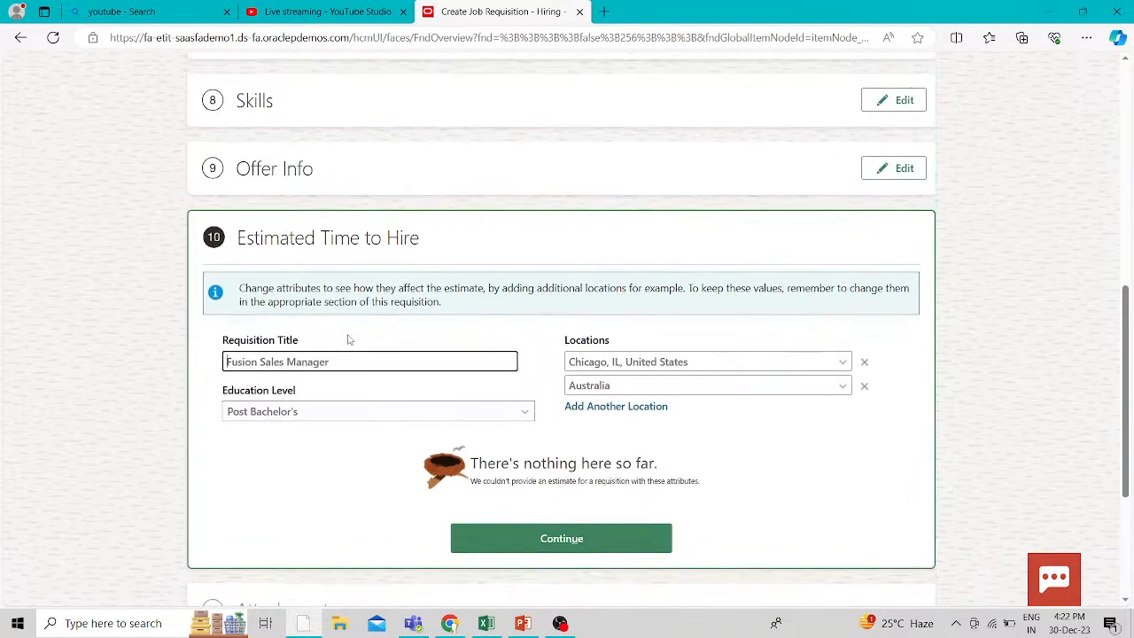
{"action": "scroll", "coordinate": [369, 464], "scroll_direction": "down", "scroll_amount": 3}
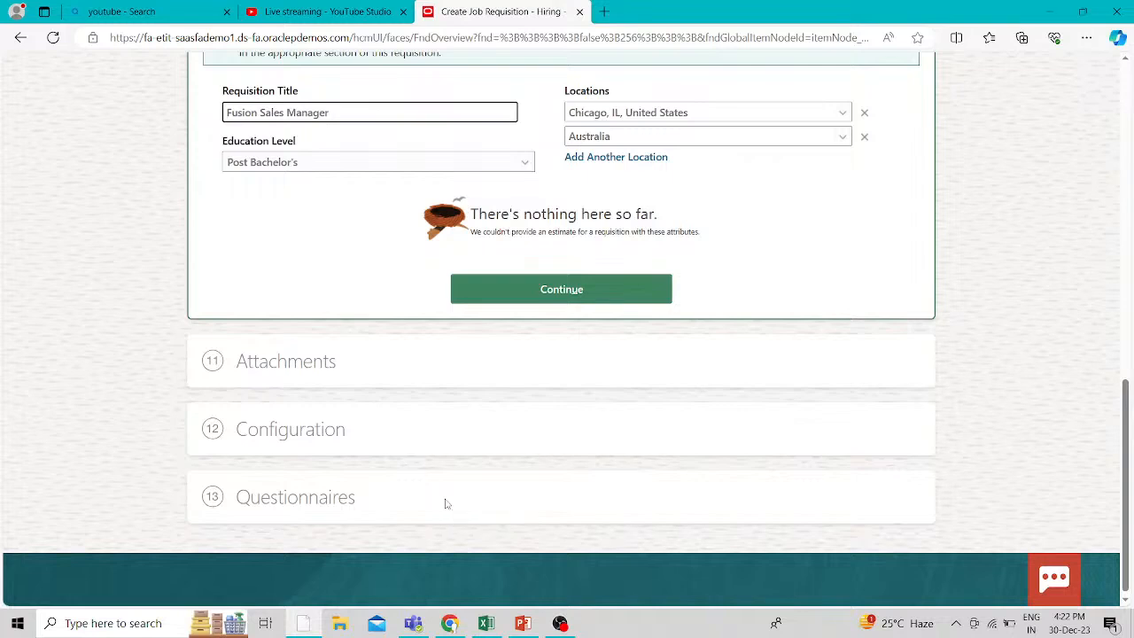
{"action": "scroll", "coordinate": [443, 502], "scroll_direction": "up", "scroll_amount": 2}
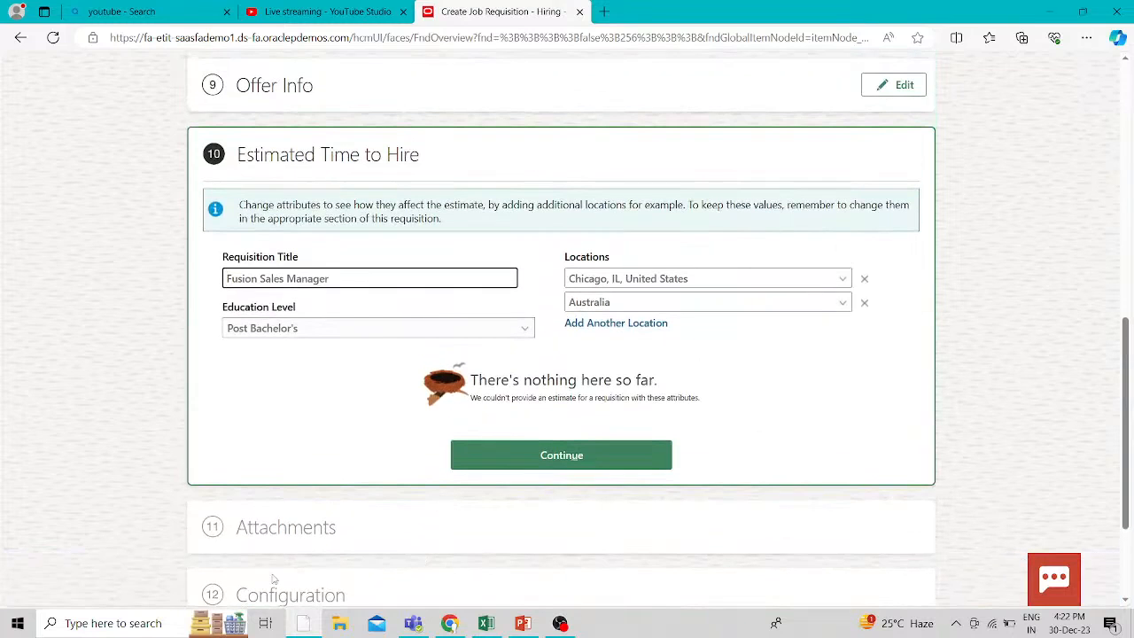
{"action": "scroll", "coordinate": [274, 580], "scroll_direction": "up", "scroll_amount": 2}
{"action": "scroll", "coordinate": [274, 578], "scroll_direction": "down", "scroll_amount": 4}
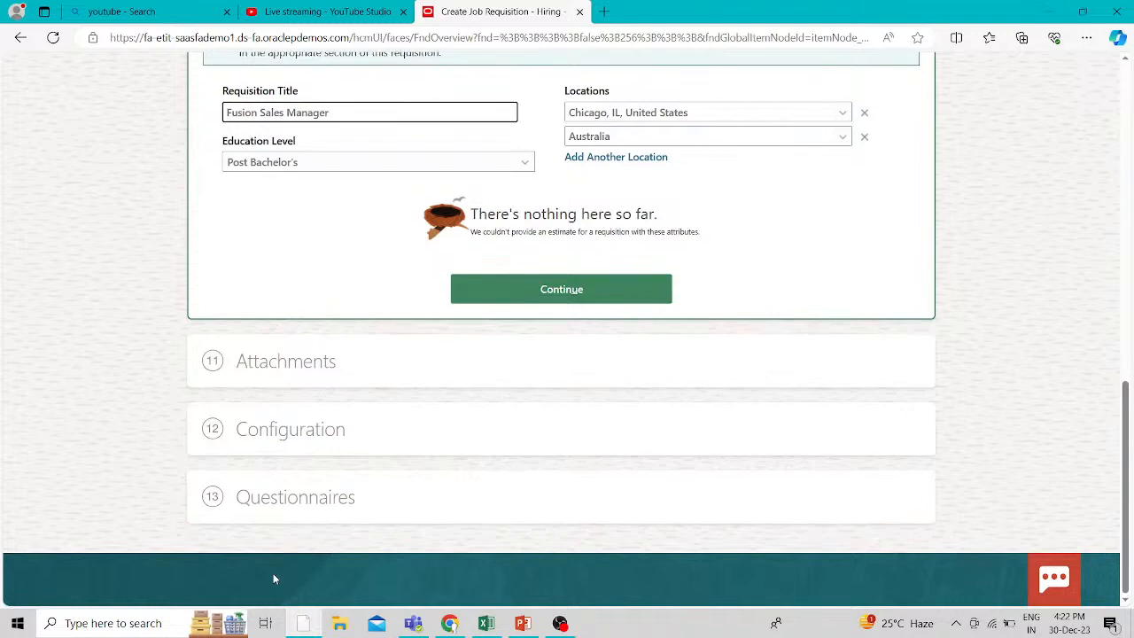
{"action": "scroll", "coordinate": [274, 579], "scroll_direction": "up", "scroll_amount": 3}
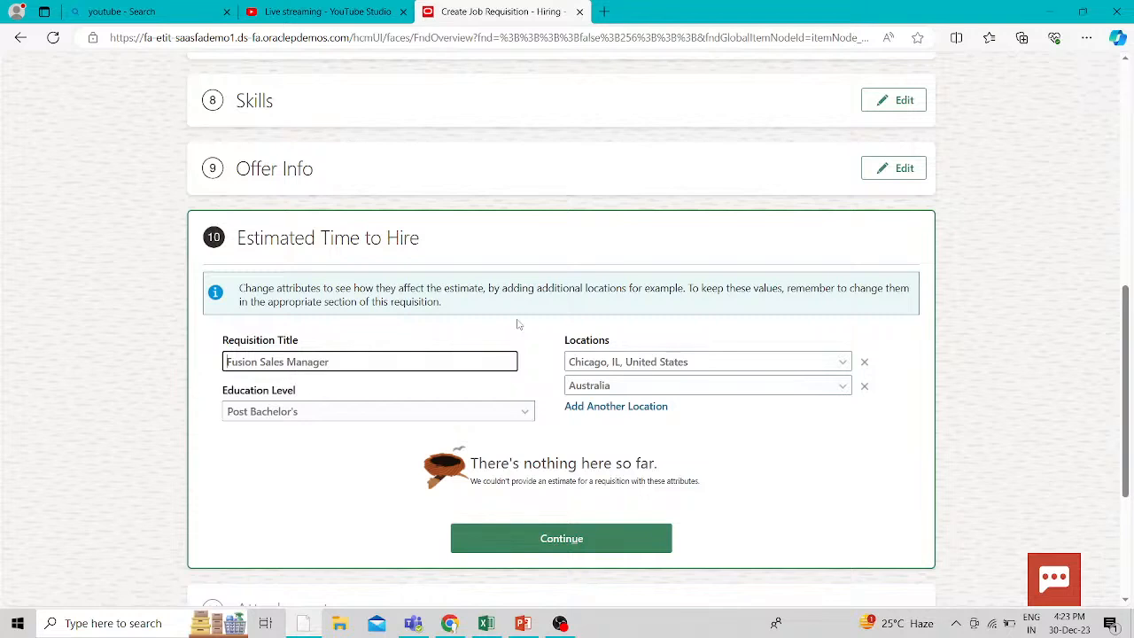
{"action": "scroll", "coordinate": [519, 324], "scroll_direction": "up", "scroll_amount": 1}
{"action": "scroll", "coordinate": [754, 523], "scroll_direction": "down", "scroll_amount": 2}
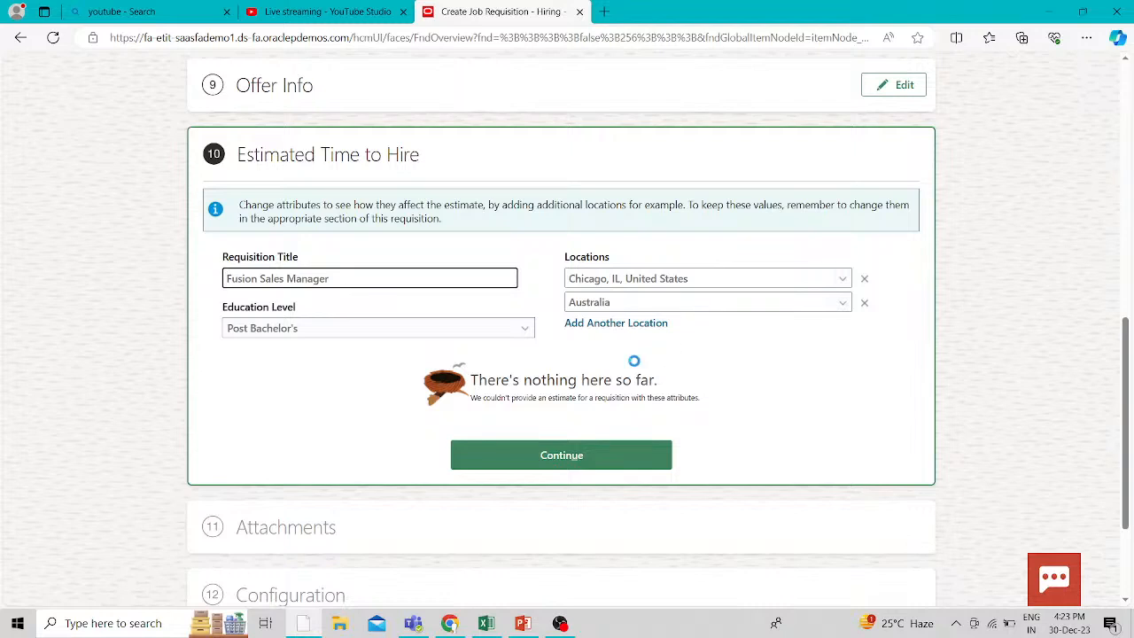
- Continue past Estimated Time to Hire and Attachments to the Configuration section without attaching any files
{"action": "left_click", "coordinate": [591, 462]}
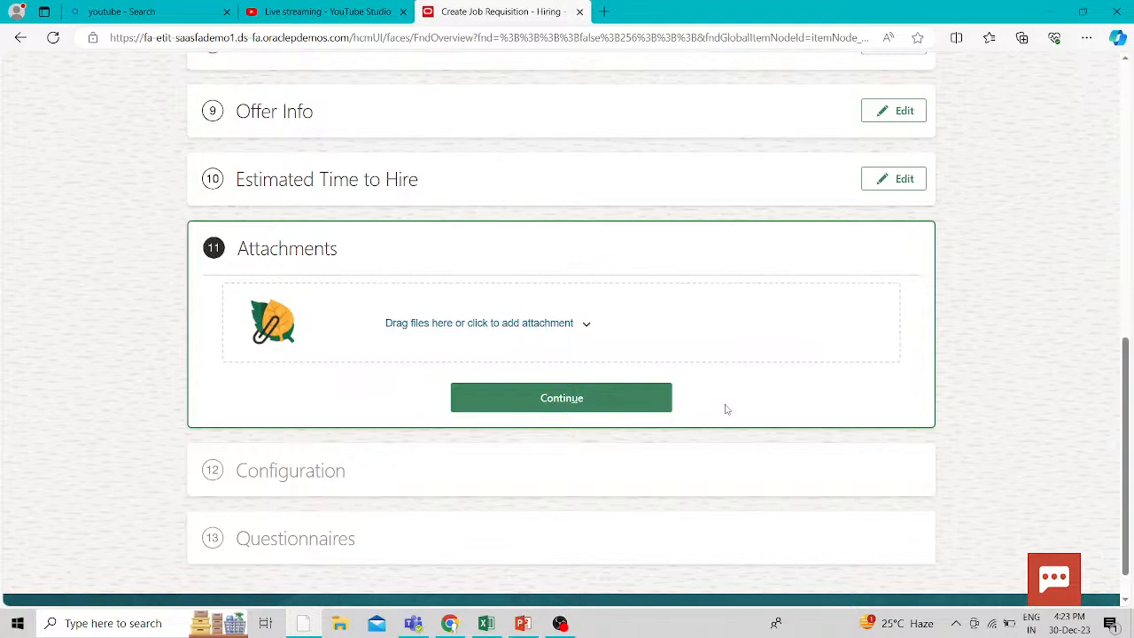
{"action": "left_click", "coordinate": [611, 403]}
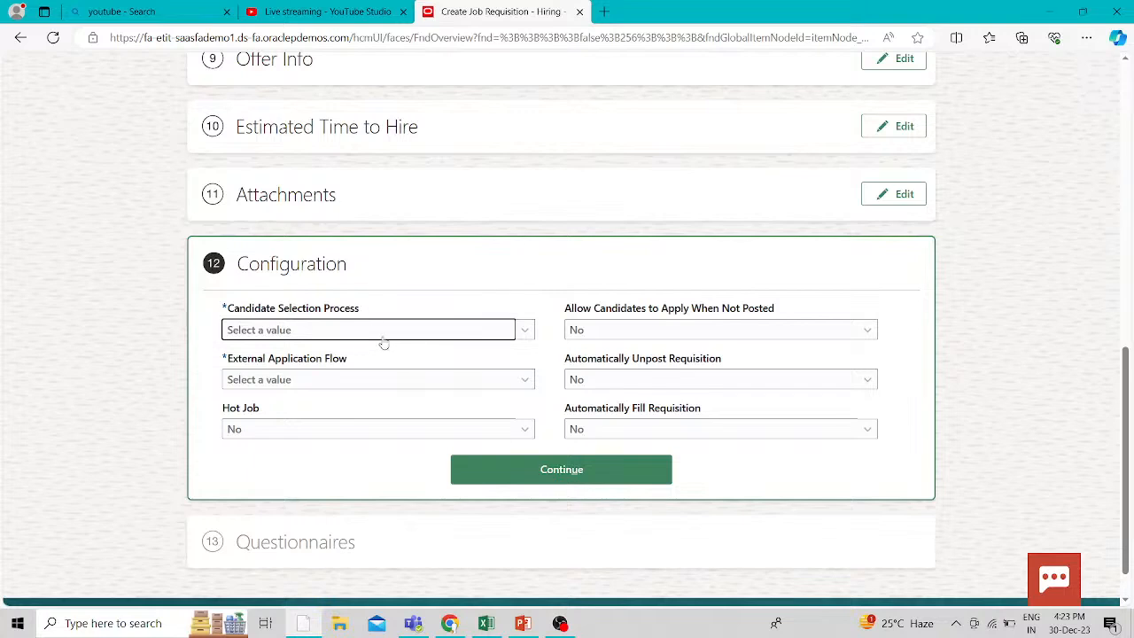
- Set the candidate selection process to Default Candidate Selection Process - CSP-DEFAULT and the external application flow to CA External Apply Flow - CA_GLOBAL_EXT
{"action": "left_click", "coordinate": [462, 335]}
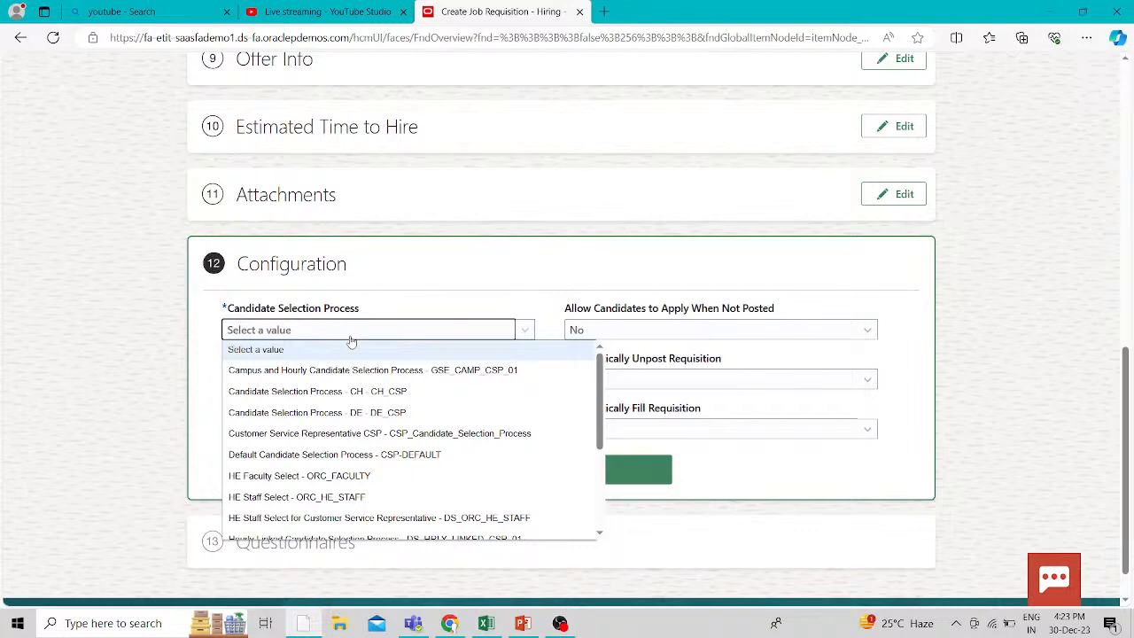
{"action": "left_click", "coordinate": [374, 455]}
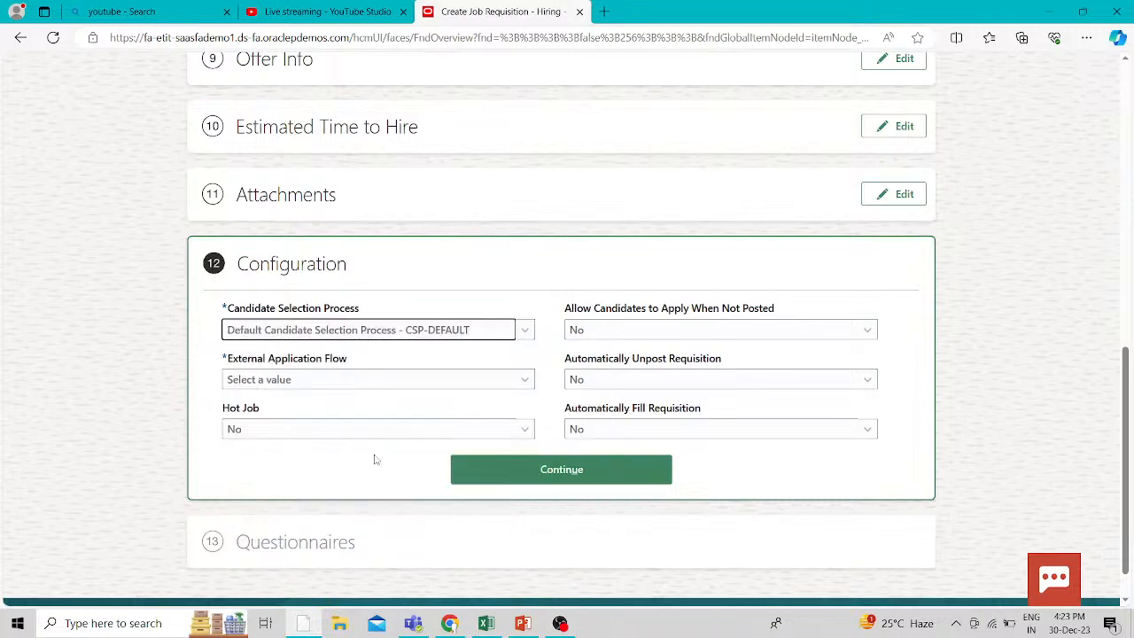
{"action": "left_click", "coordinate": [295, 381]}
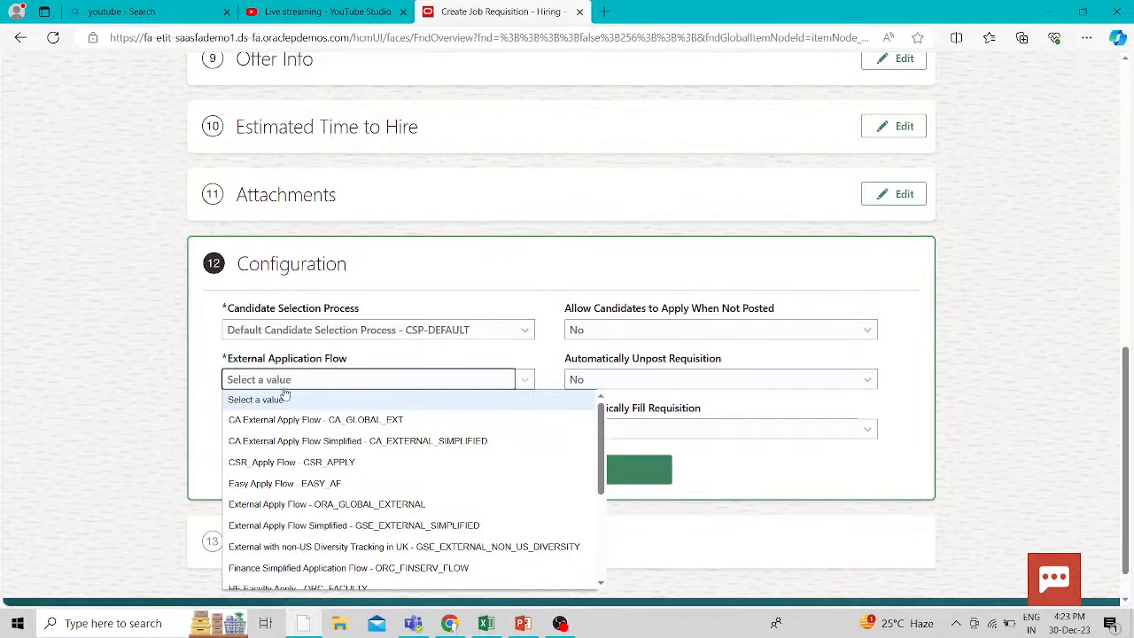
{"action": "left_click", "coordinate": [286, 419]}
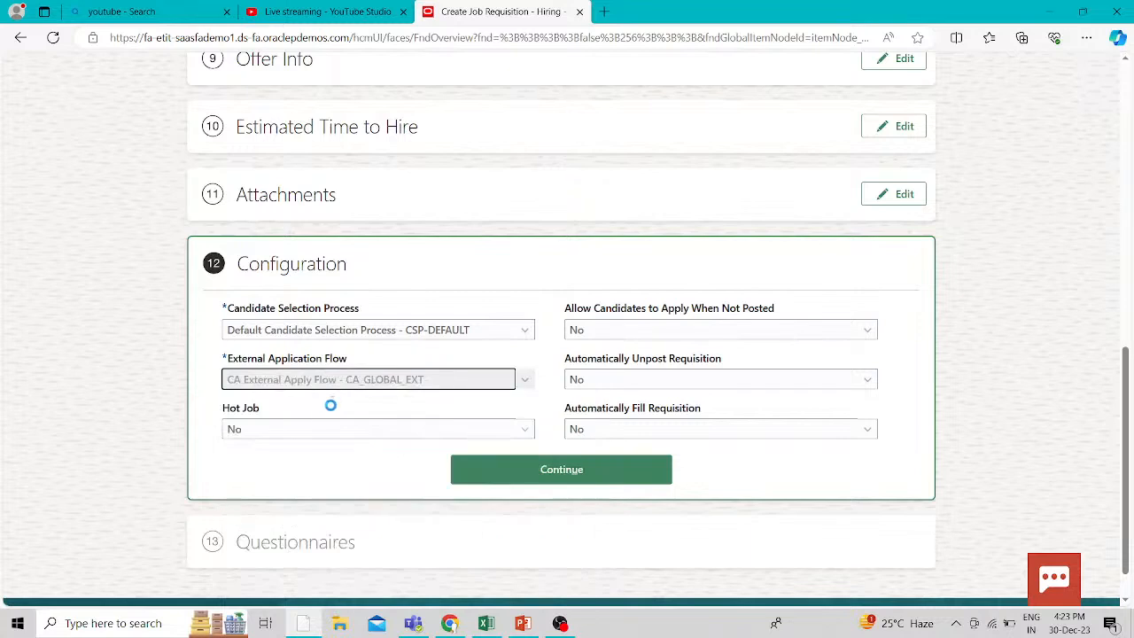
- Check the hot job, apply-when-not-posted, automatic unpost and automatic fill choices, keep them all at No, and continue to the Questionnaires section
{"action": "left_click", "coordinate": [257, 430]}
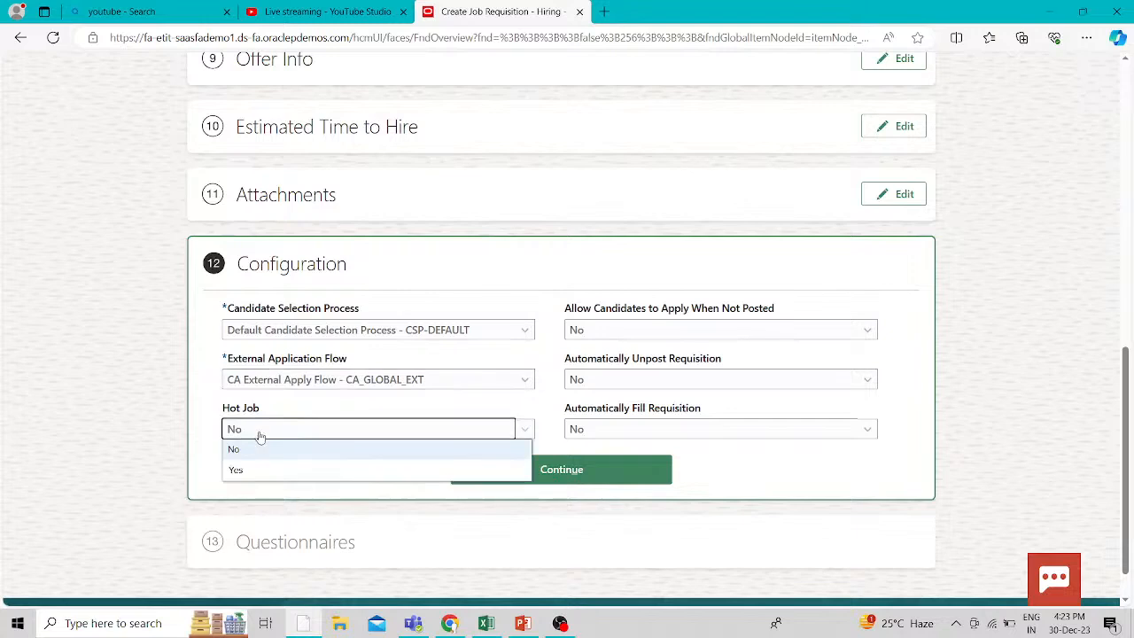
{"action": "left_click", "coordinate": [261, 441]}
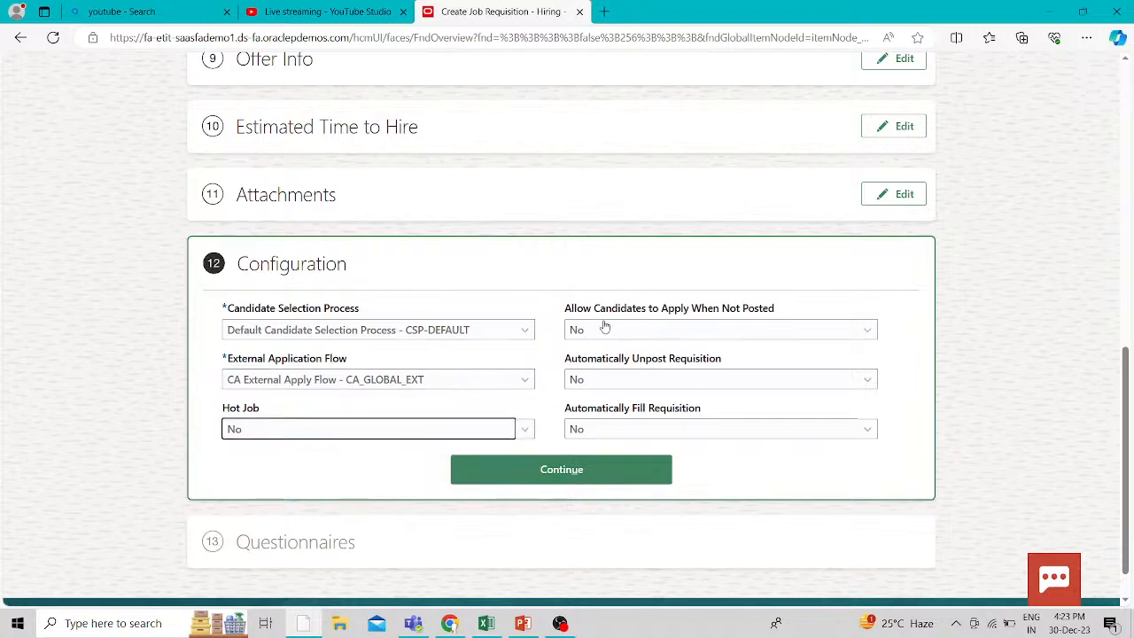
{"action": "left_click", "coordinate": [724, 338]}
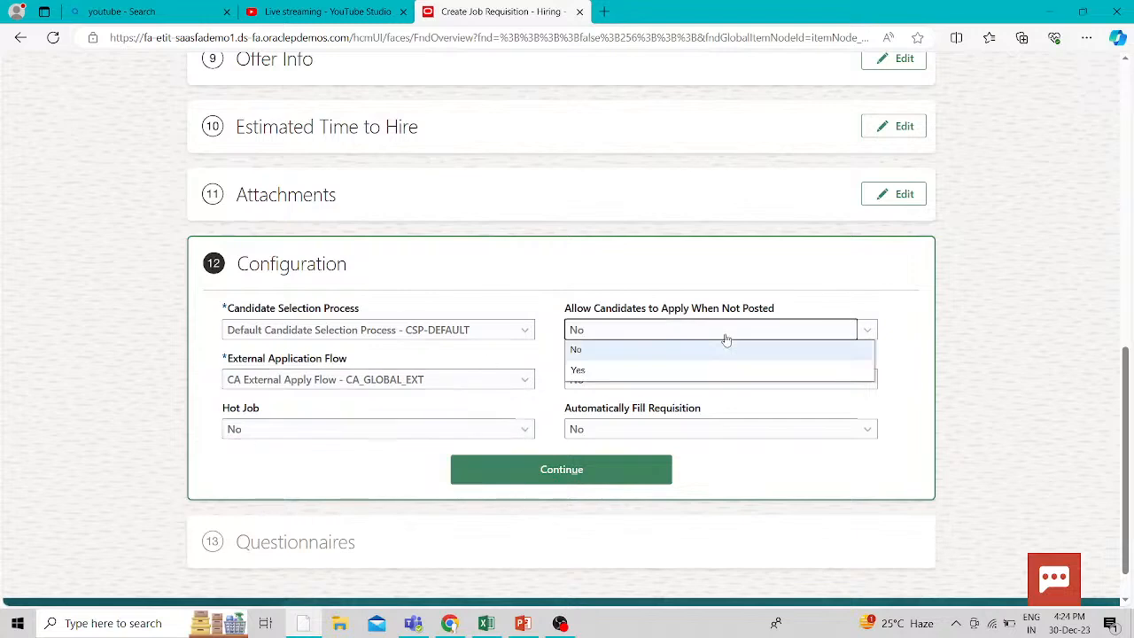
{"action": "left_click", "coordinate": [724, 340]}
{"action": "left_click", "coordinate": [668, 383]}
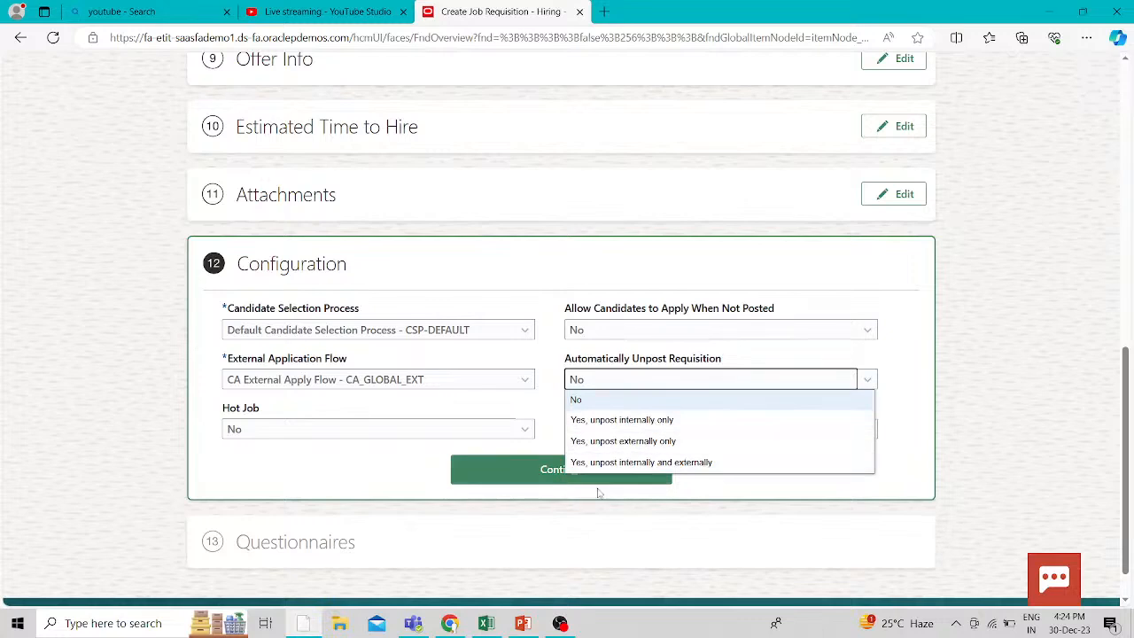
{"action": "left_click", "coordinate": [745, 494]}
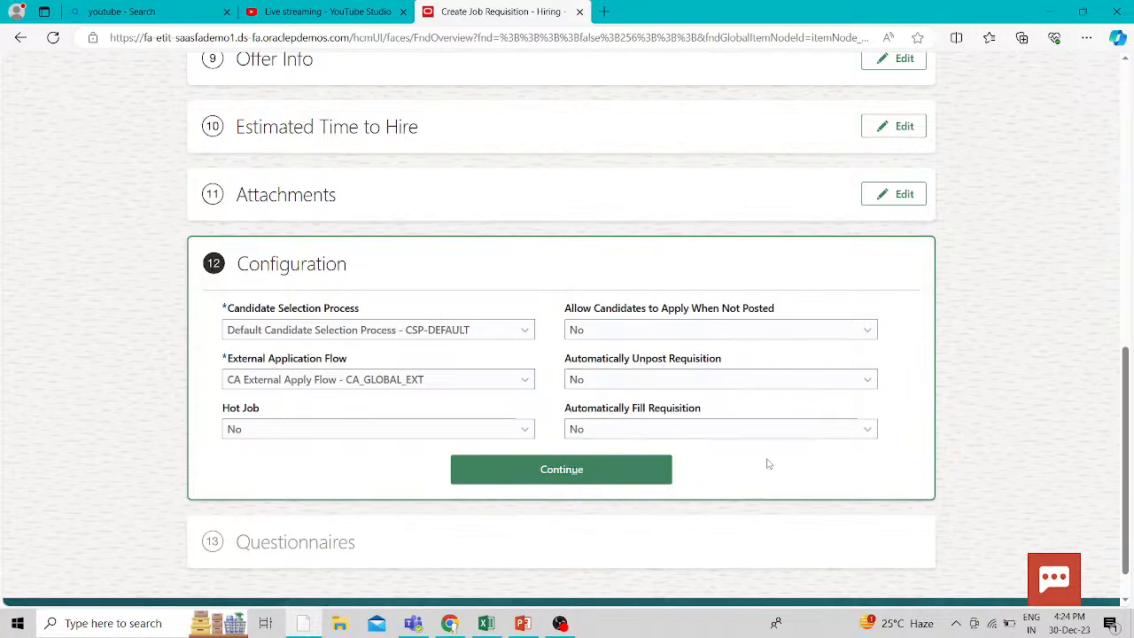
{"action": "left_click", "coordinate": [637, 433]}
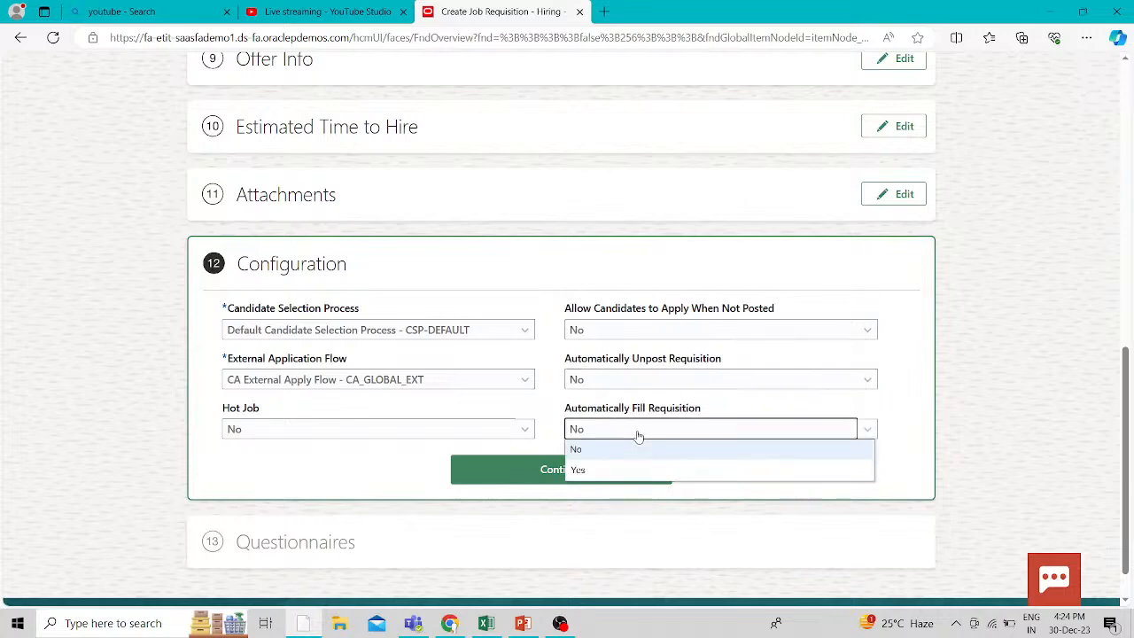
{"action": "left_click", "coordinate": [346, 479]}
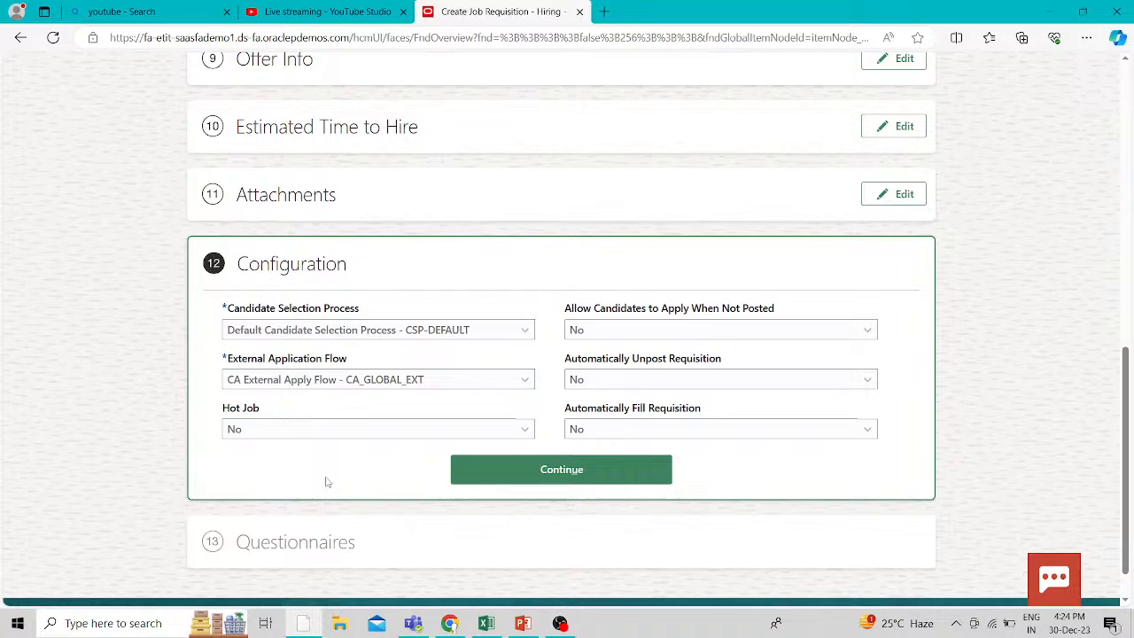
{"action": "left_click", "coordinate": [572, 469]}
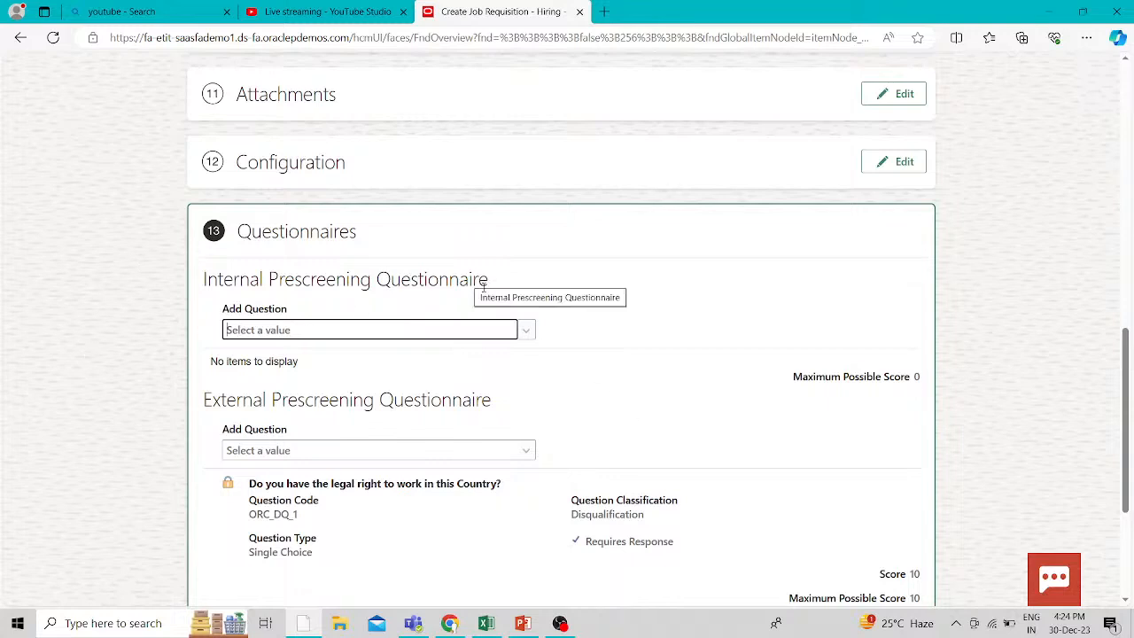
- Examine the available internal and external prescreening questions and the interview questionnaires in the Questionnaires section without adding any
{"action": "left_click", "coordinate": [526, 332]}
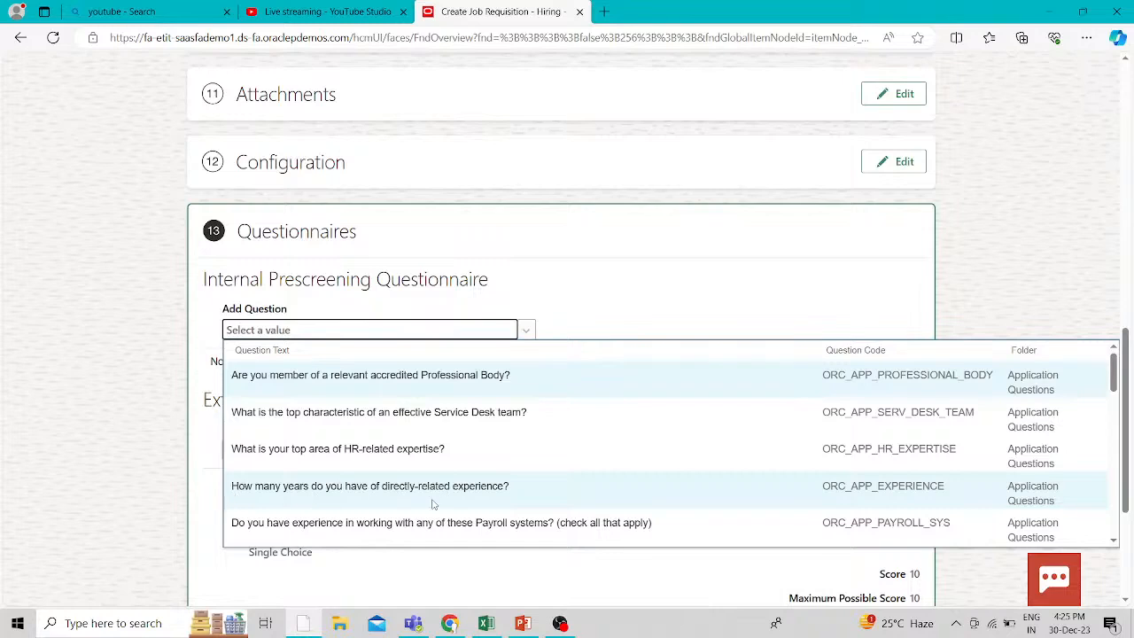
{"action": "left_click", "coordinate": [192, 561]}
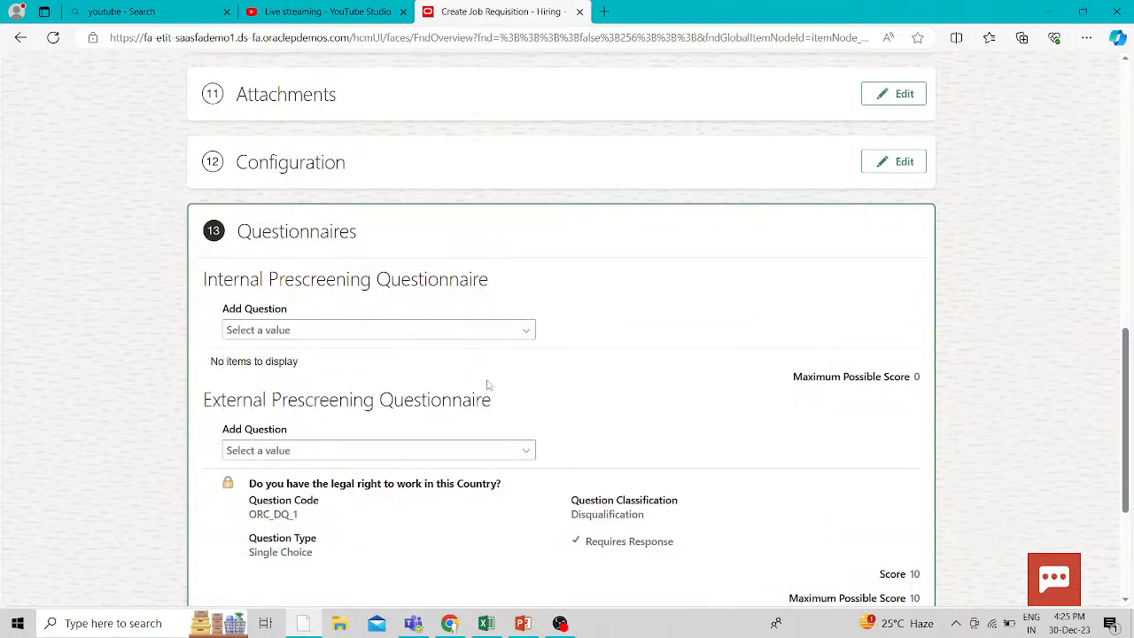
{"action": "scroll", "coordinate": [487, 381], "scroll_direction": "down", "scroll_amount": 1}
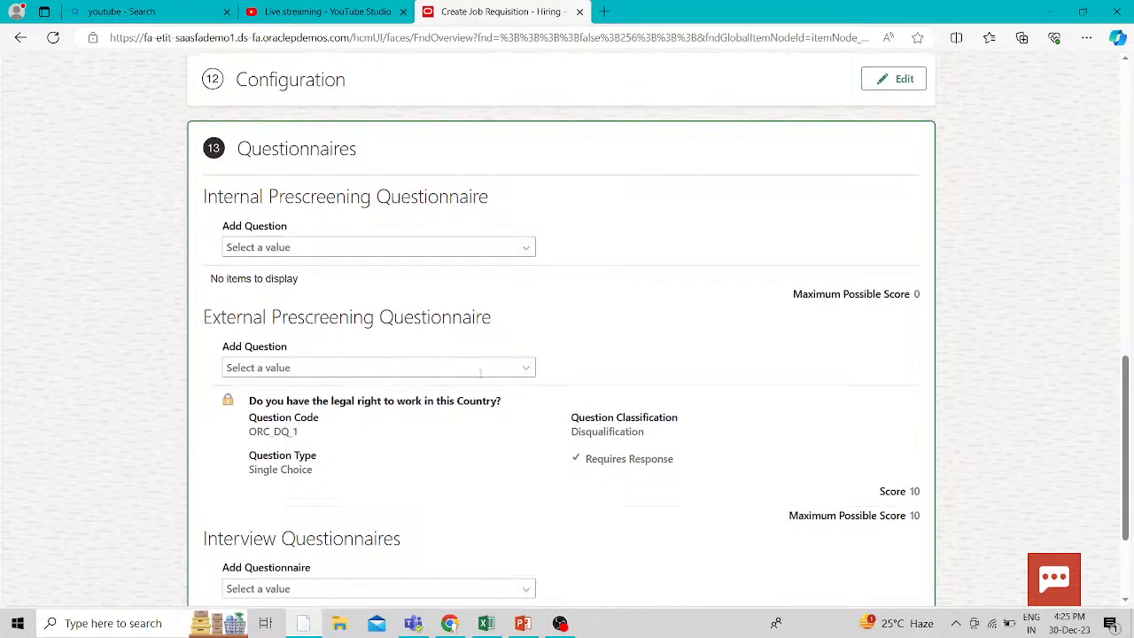
{"action": "left_click", "coordinate": [479, 373]}
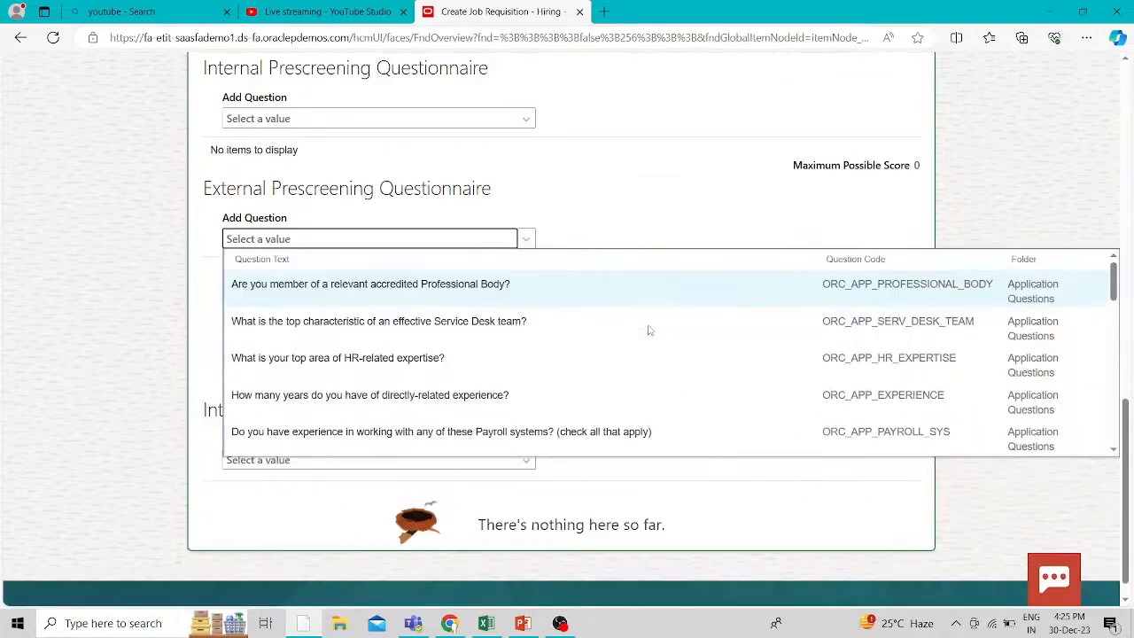
{"action": "scroll", "coordinate": [355, 381], "scroll_direction": "down", "scroll_amount": 3}
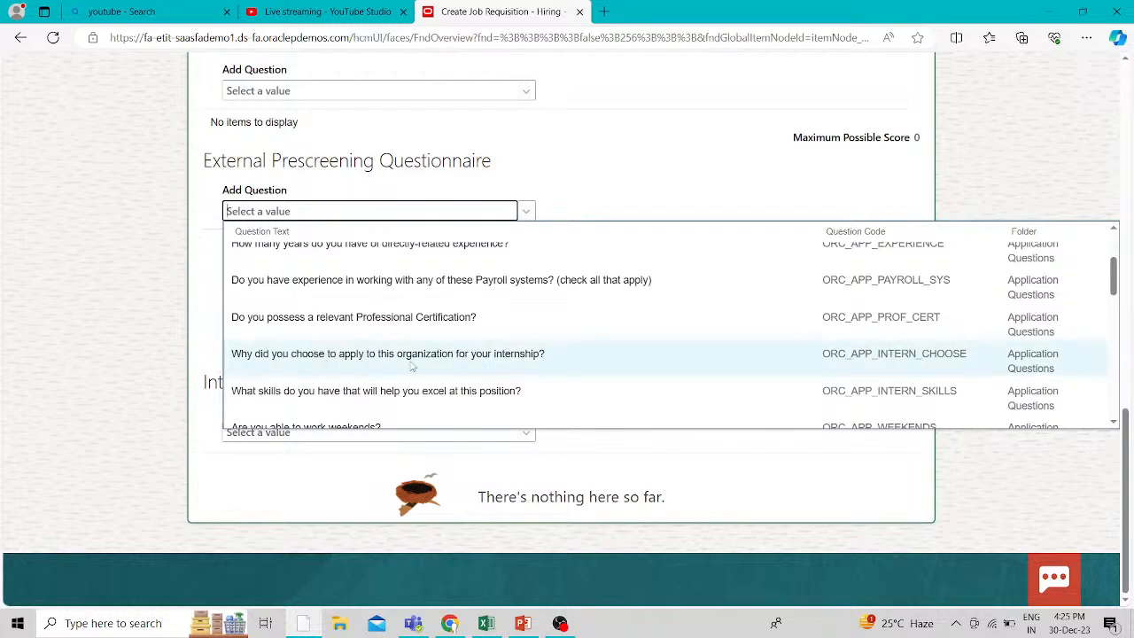
{"action": "left_click", "coordinate": [188, 347]}
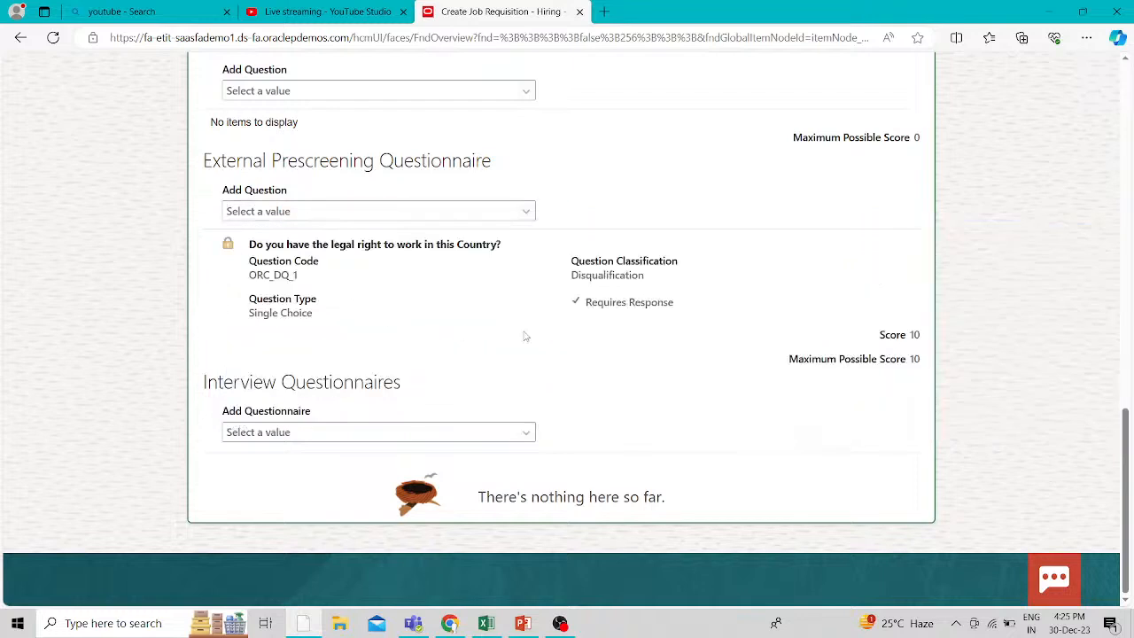
{"action": "left_click", "coordinate": [299, 433]}
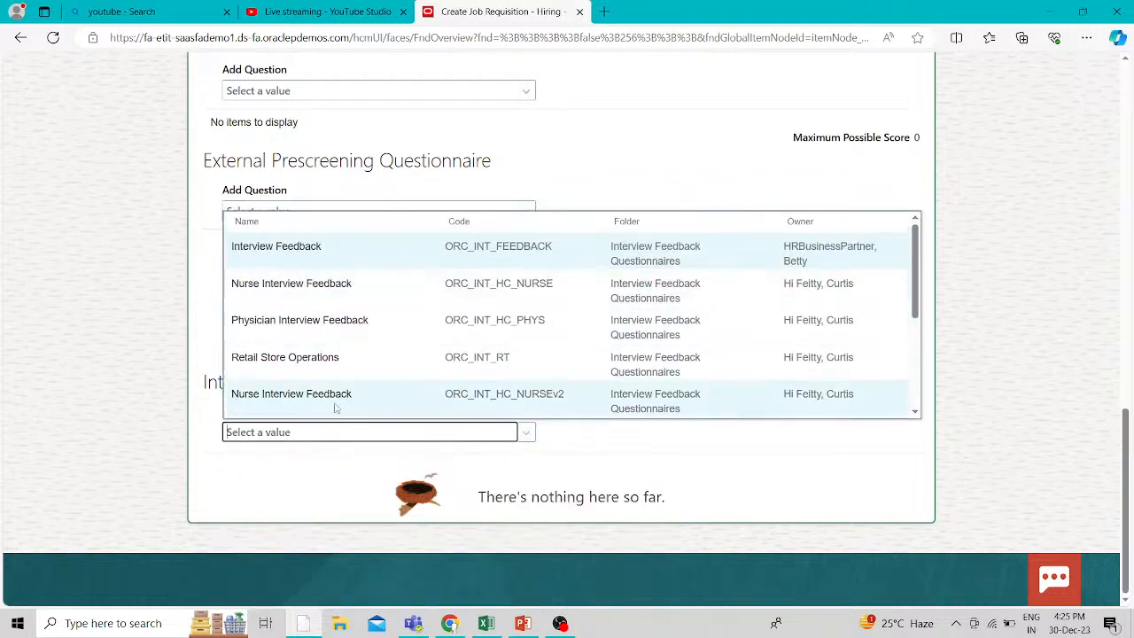
{"action": "left_click", "coordinate": [583, 450]}
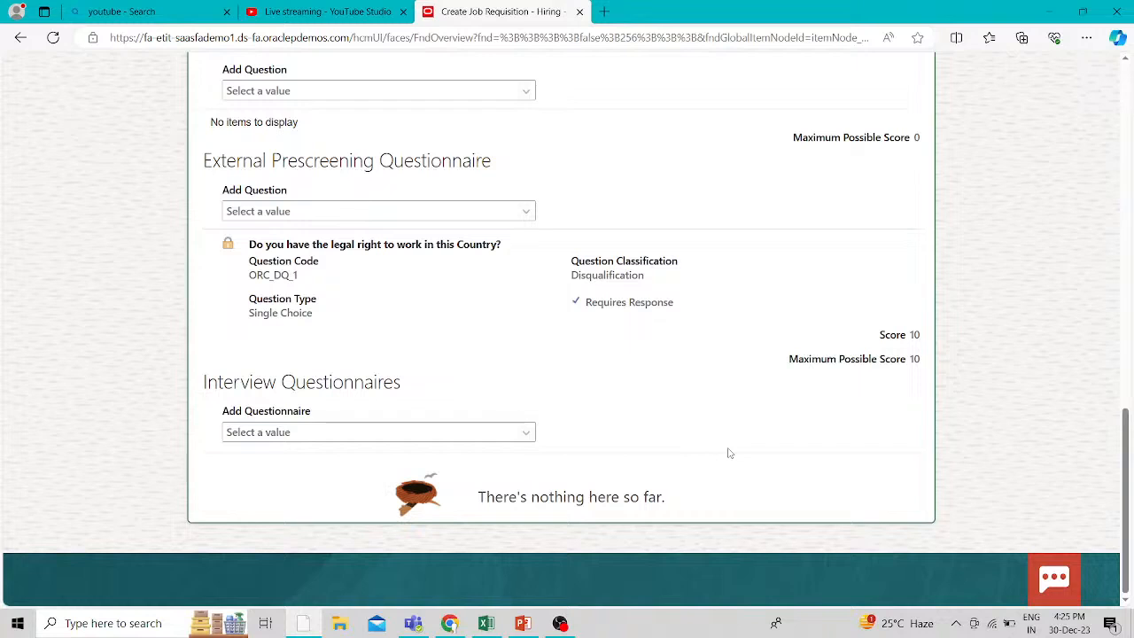
- Save the Fusion Sales Manager requisition as a draft and close it
{"action": "scroll", "coordinate": [729, 452], "scroll_direction": "up", "scroll_amount": 5}
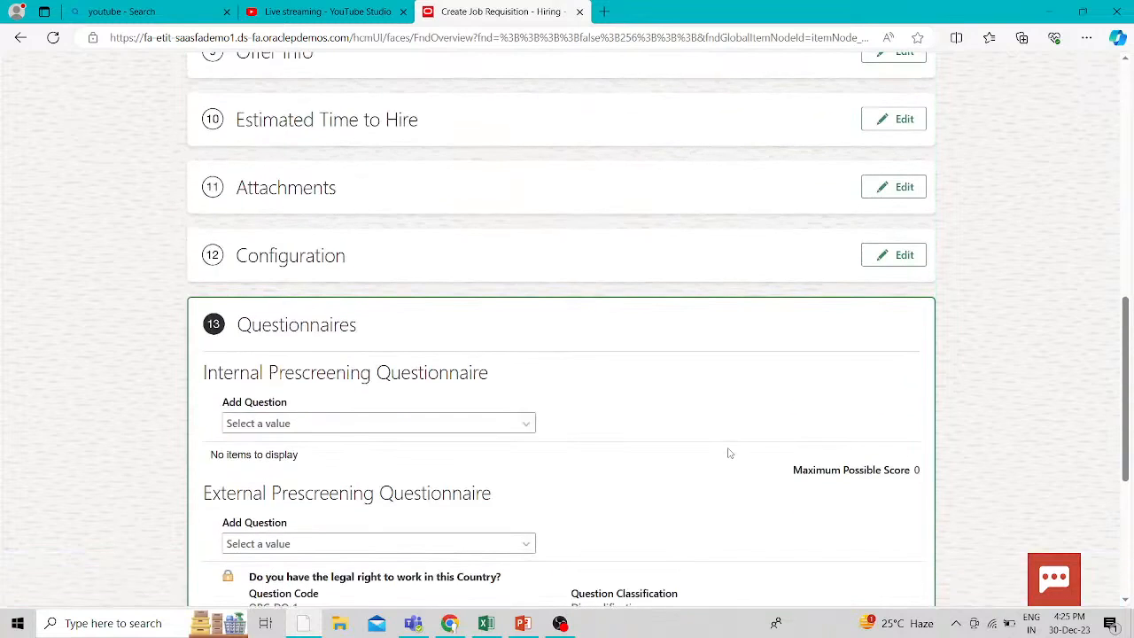
{"action": "scroll", "coordinate": [729, 453], "scroll_direction": "up", "scroll_amount": 10}
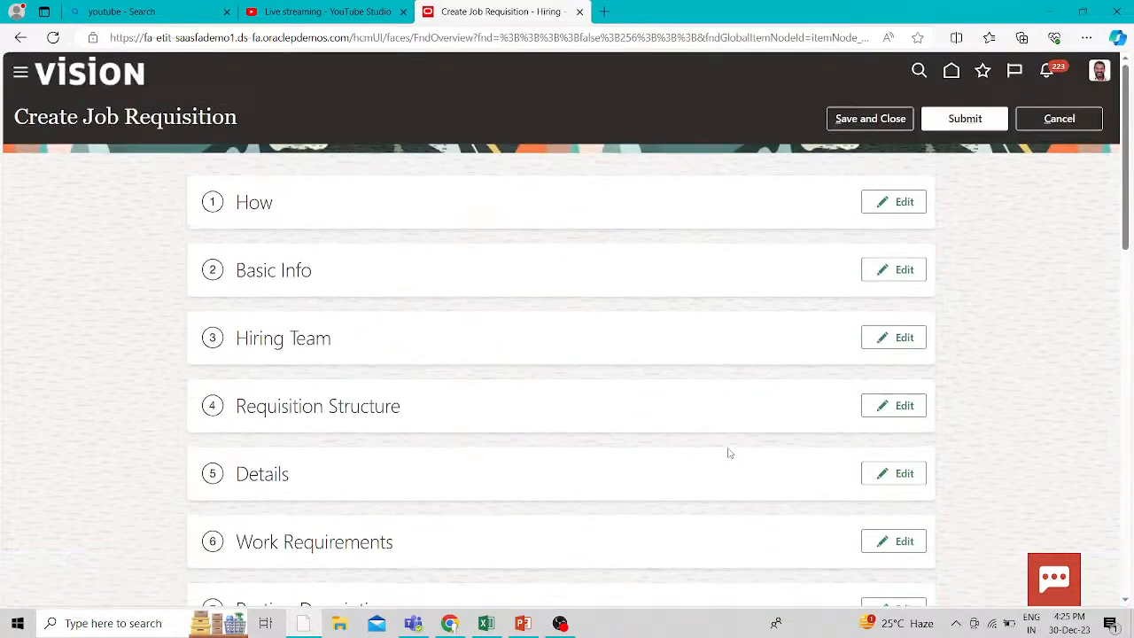
{"action": "left_click", "coordinate": [903, 121]}
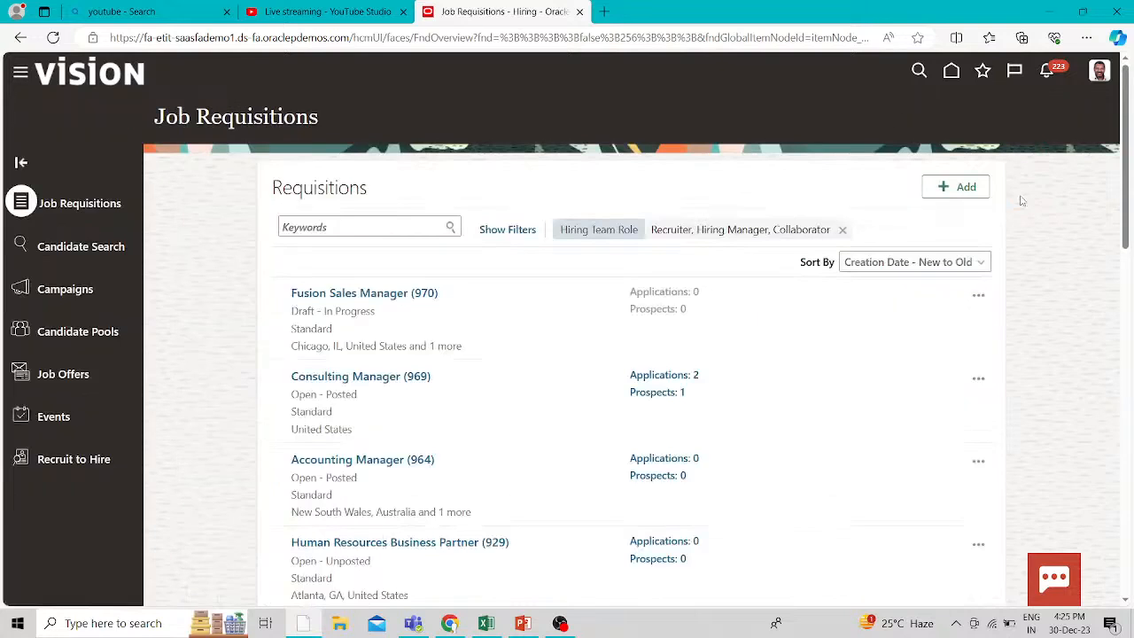
- Reopen the draft Fusion Sales Manager requisition, submit it, and dismiss the confirmation
{"action": "left_click", "coordinate": [369, 293]}
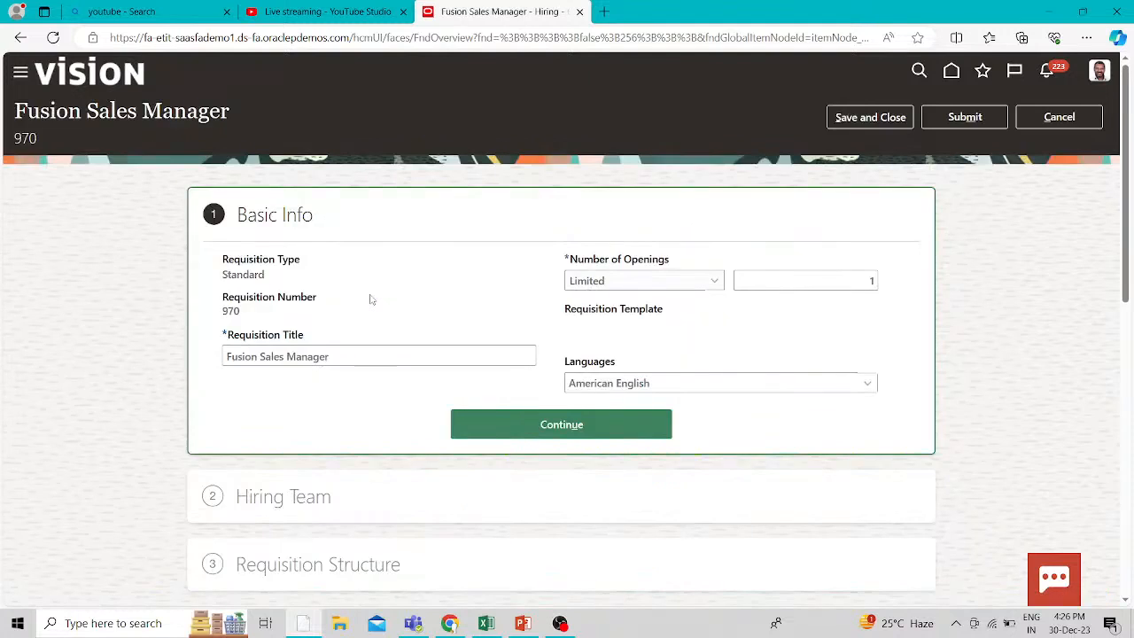
{"action": "left_click", "coordinate": [965, 117]}
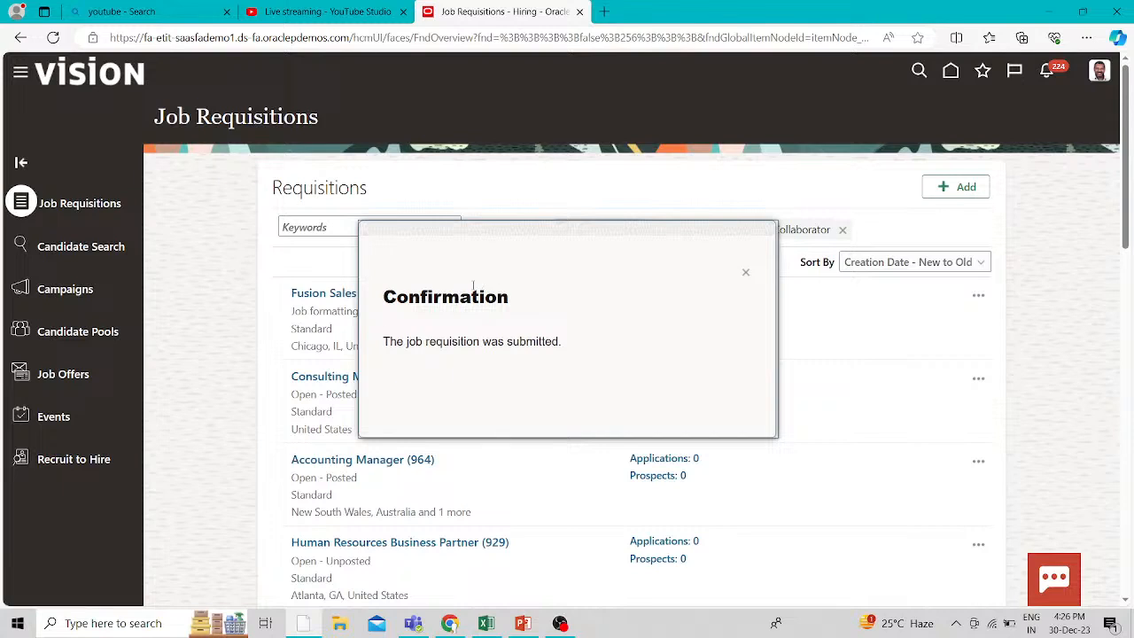
{"action": "left_click", "coordinate": [746, 273]}
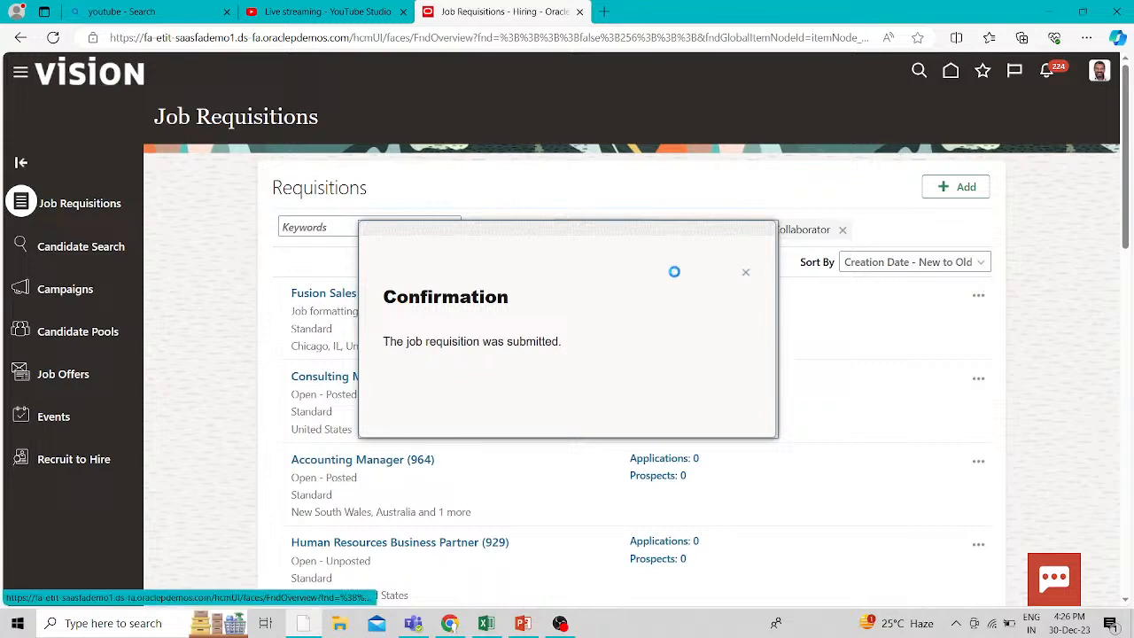
- Open the submitted Fusion Sales Manager requisition from the requisitions list on its Job Formatting page
{"action": "left_click", "coordinate": [328, 295]}
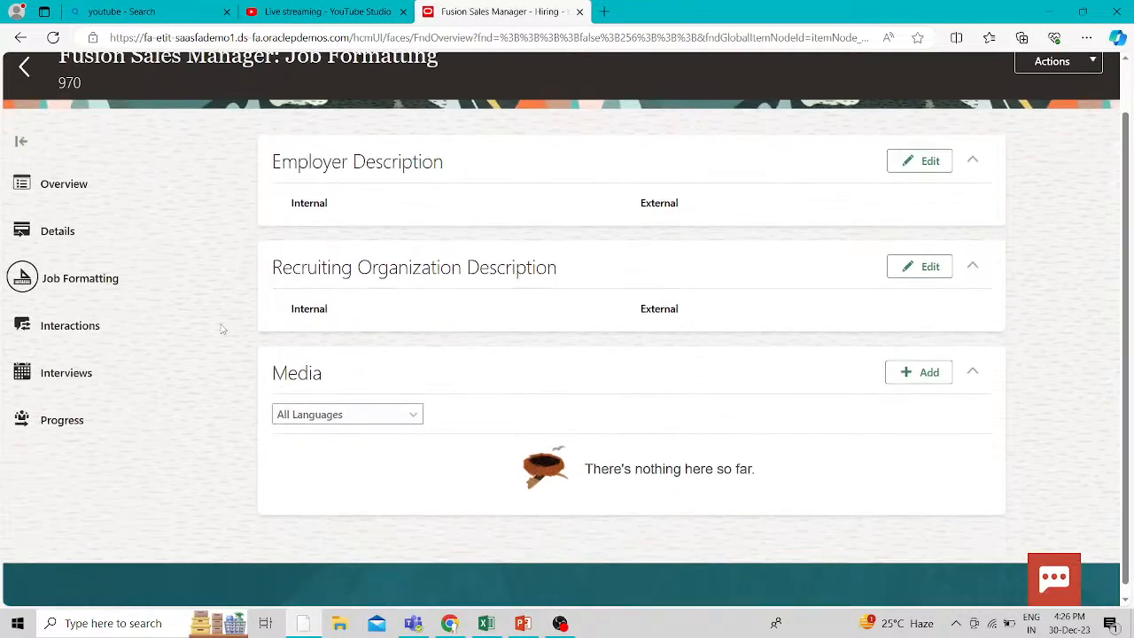
{"action": "scroll", "coordinate": [226, 344], "scroll_direction": "up", "scroll_amount": 1}
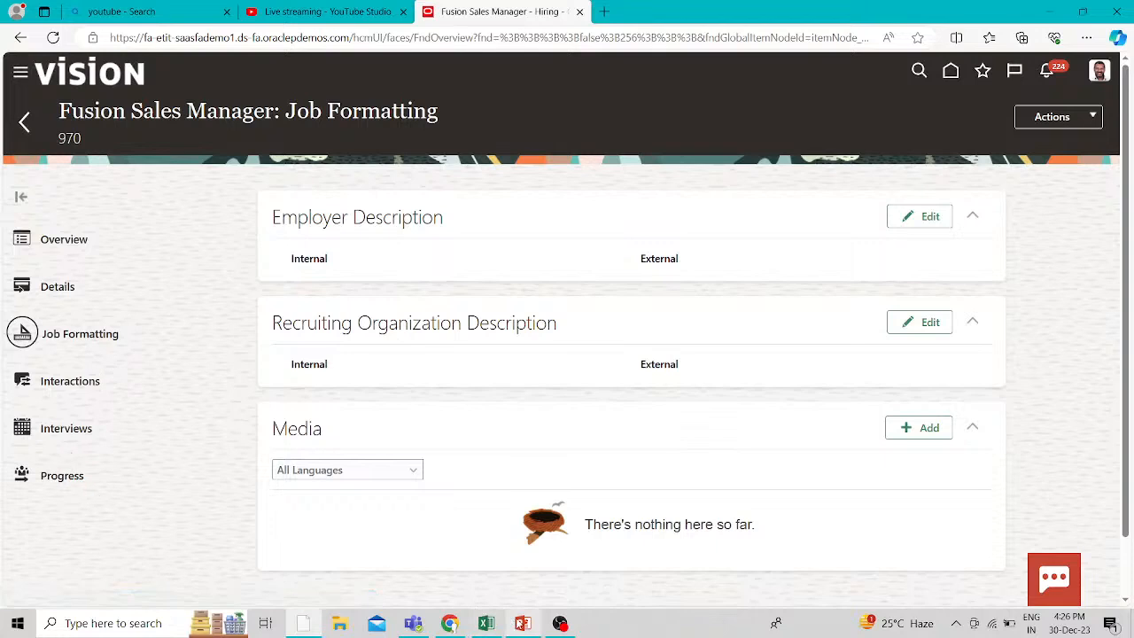
- Switch to PowerPoint, examine the Job Requisition Phase and Hiring Process slides, and return to the requisition
{"action": "key", "text": "alt+Tab"}
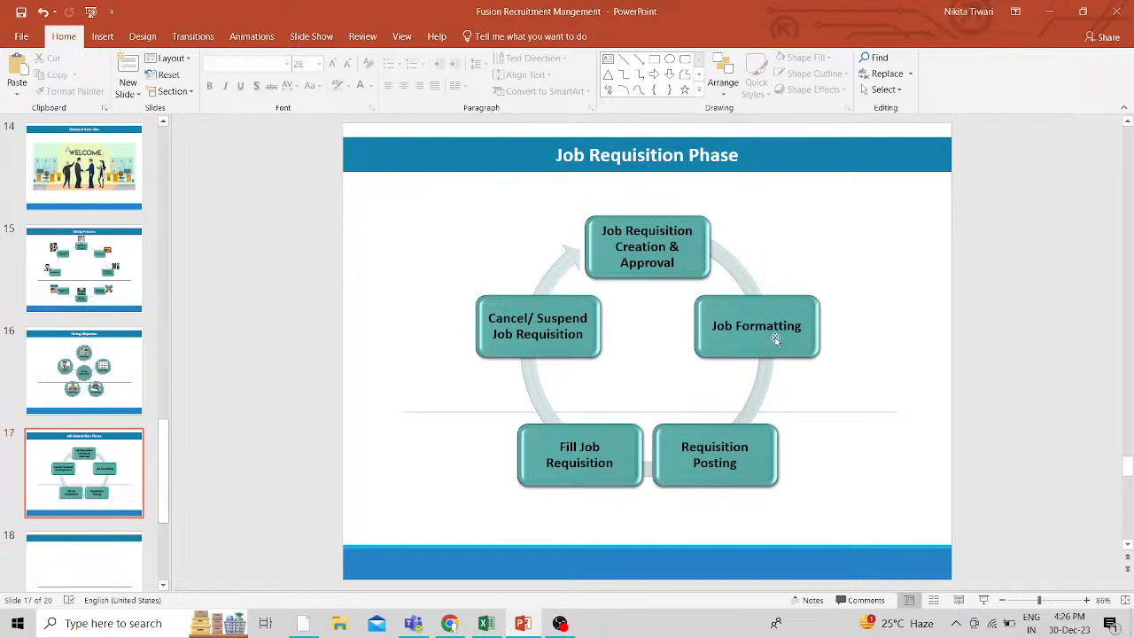
{"action": "left_click", "coordinate": [58, 258]}
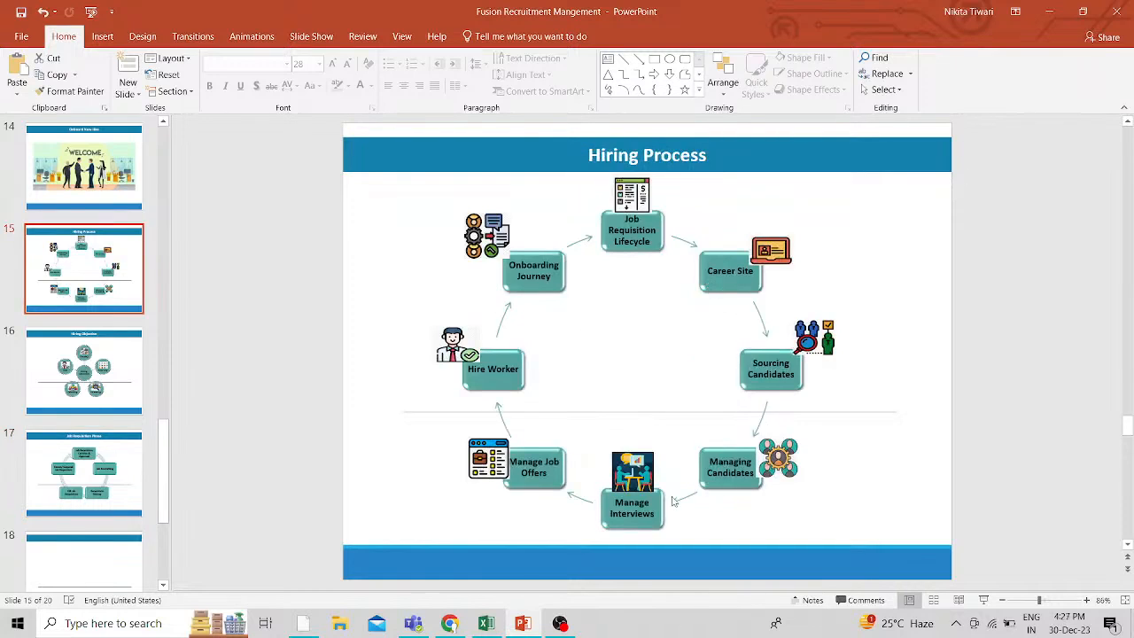
{"action": "left_click", "coordinate": [1060, 16]}
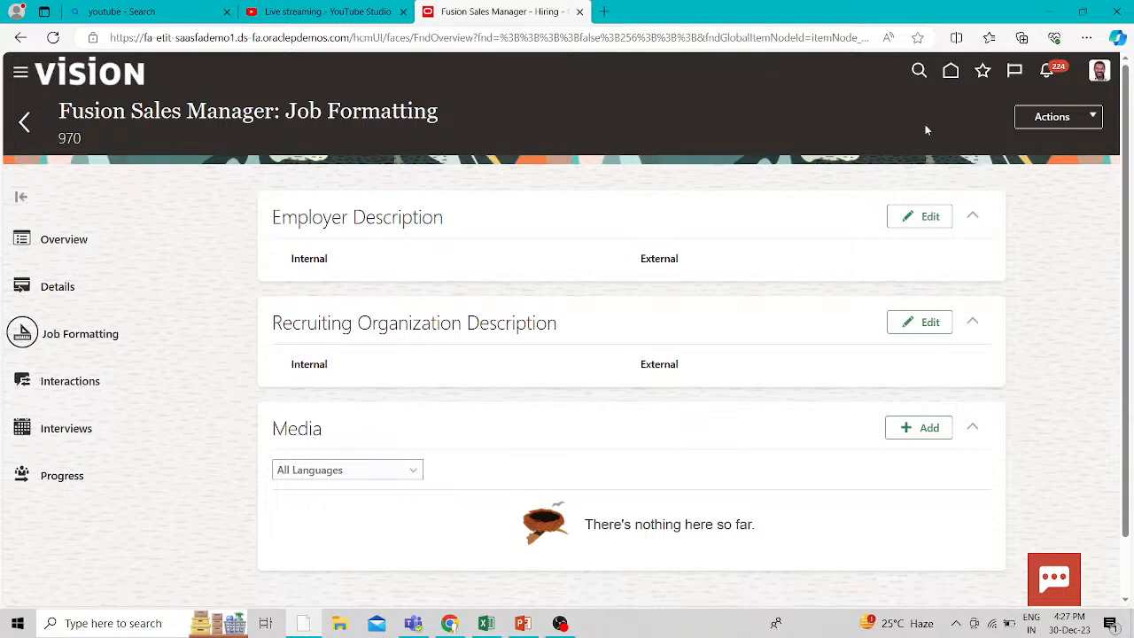
- Move the Fusion Sales Manager requisition from job formatting to the posting phase
{"action": "left_click", "coordinate": [1083, 122]}
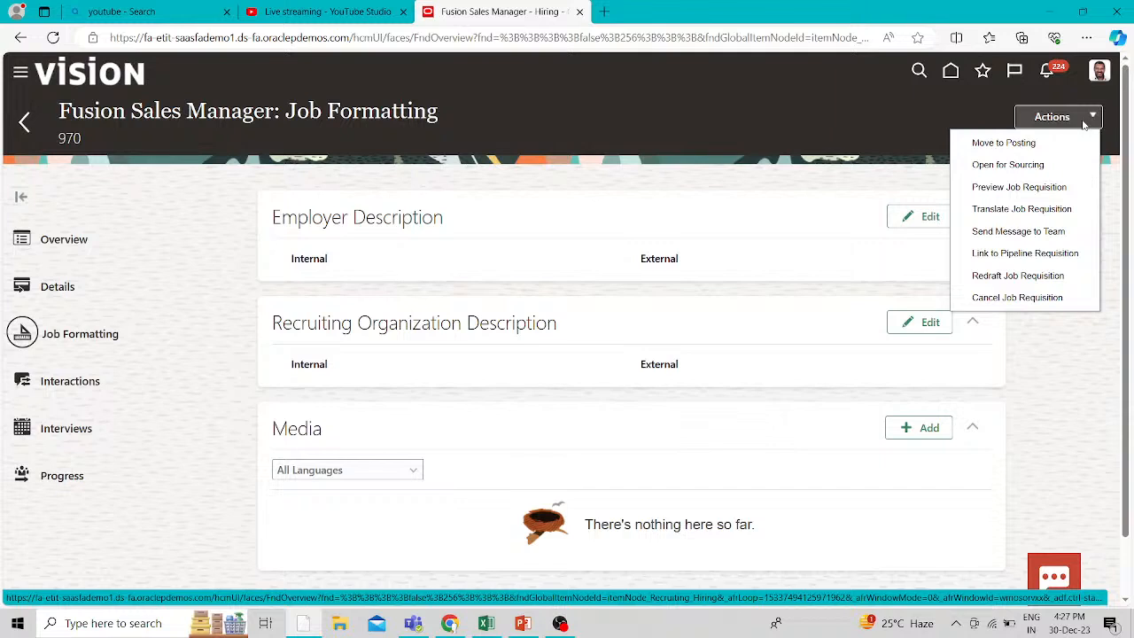
{"action": "left_click", "coordinate": [1010, 143]}
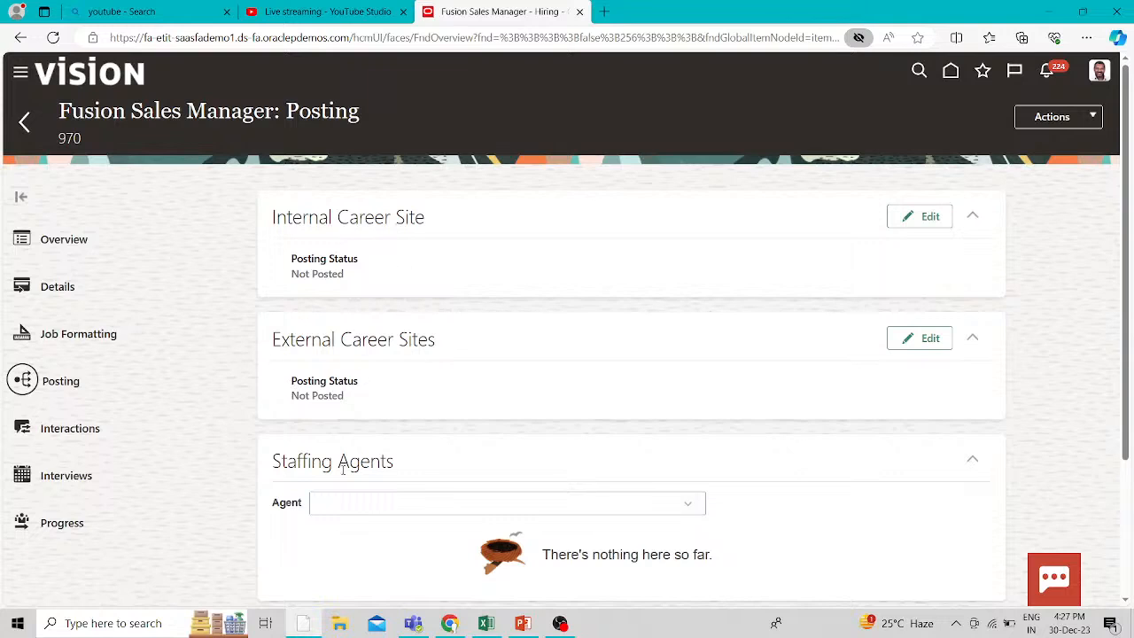
{"action": "scroll", "coordinate": [534, 439], "scroll_direction": "down", "scroll_amount": 1}
{"action": "left_click", "coordinate": [546, 428]}
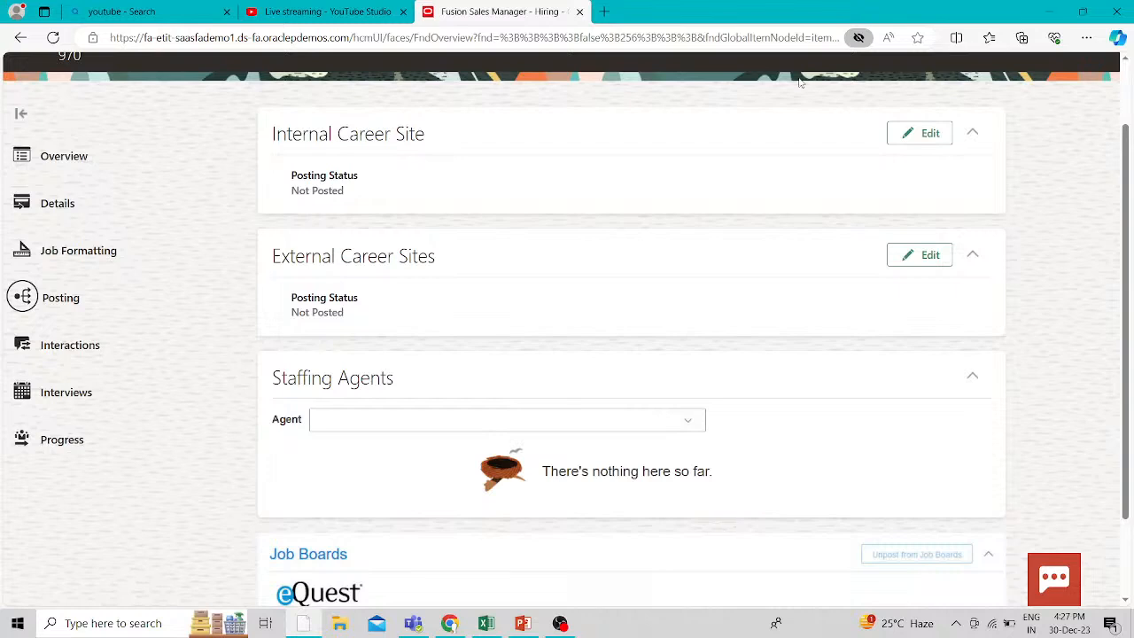
- Edit the External Career Sites posting, set its posting schedule to Post Now, and try to save it
{"action": "left_click", "coordinate": [922, 255]}
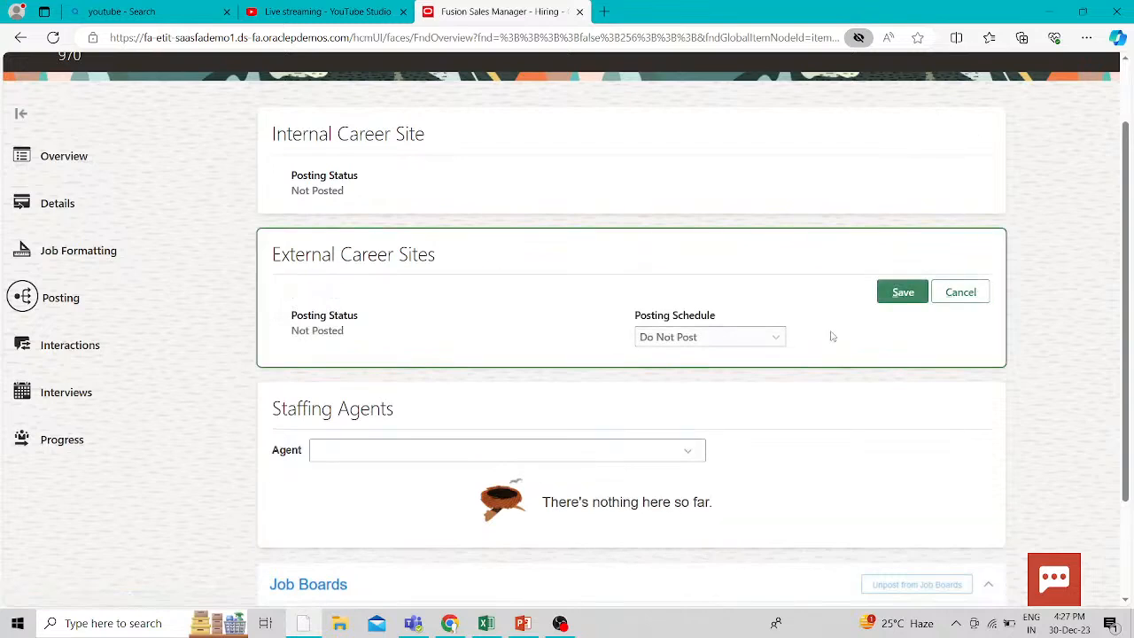
{"action": "left_click", "coordinate": [723, 339]}
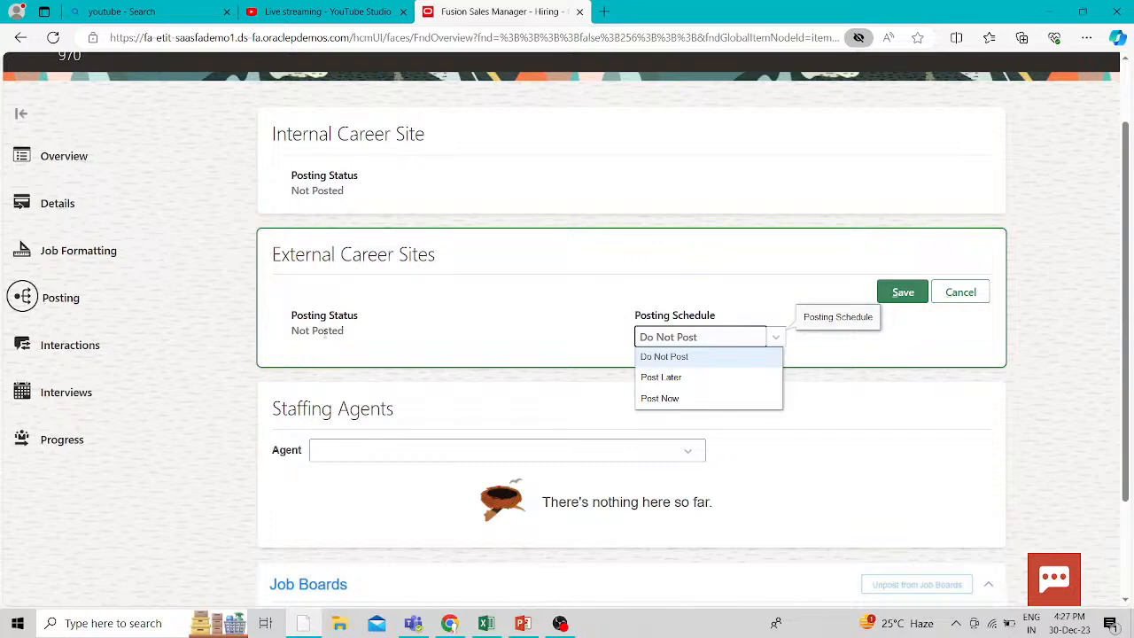
{"action": "left_click", "coordinate": [684, 399]}
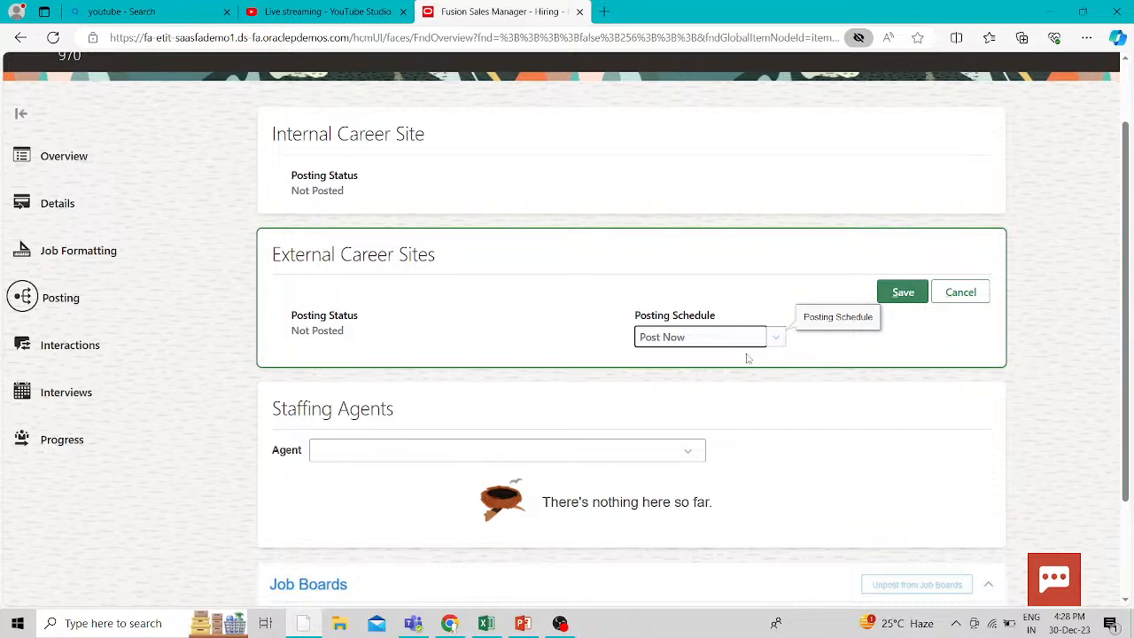
{"action": "left_click", "coordinate": [902, 293]}
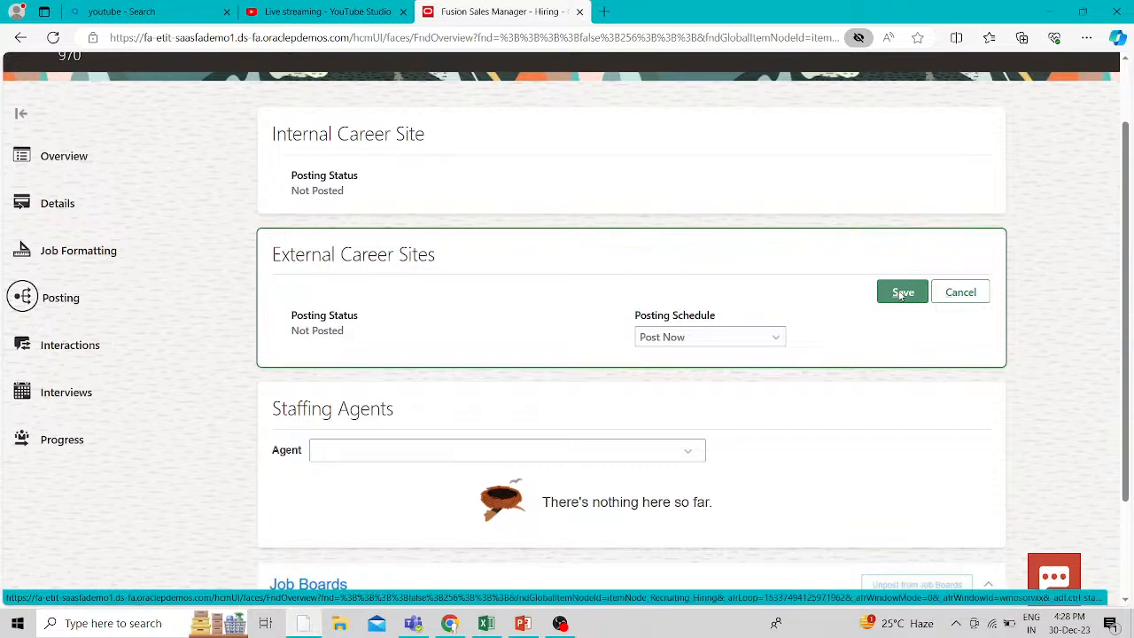
{"action": "left_click", "coordinate": [901, 293]}
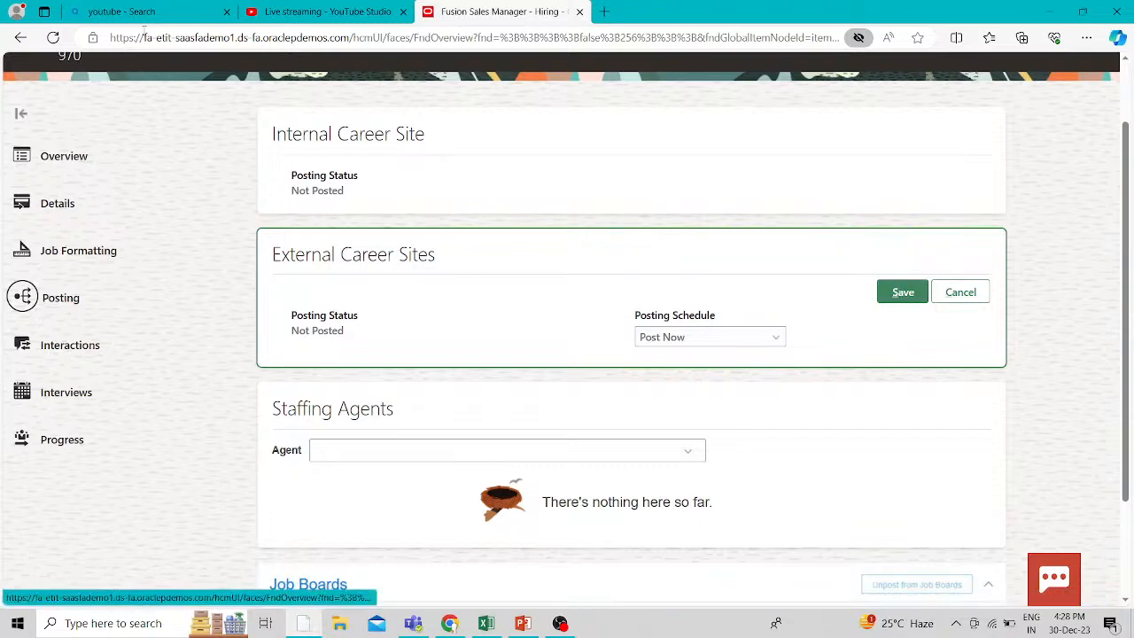
{"action": "left_click", "coordinate": [904, 295]}
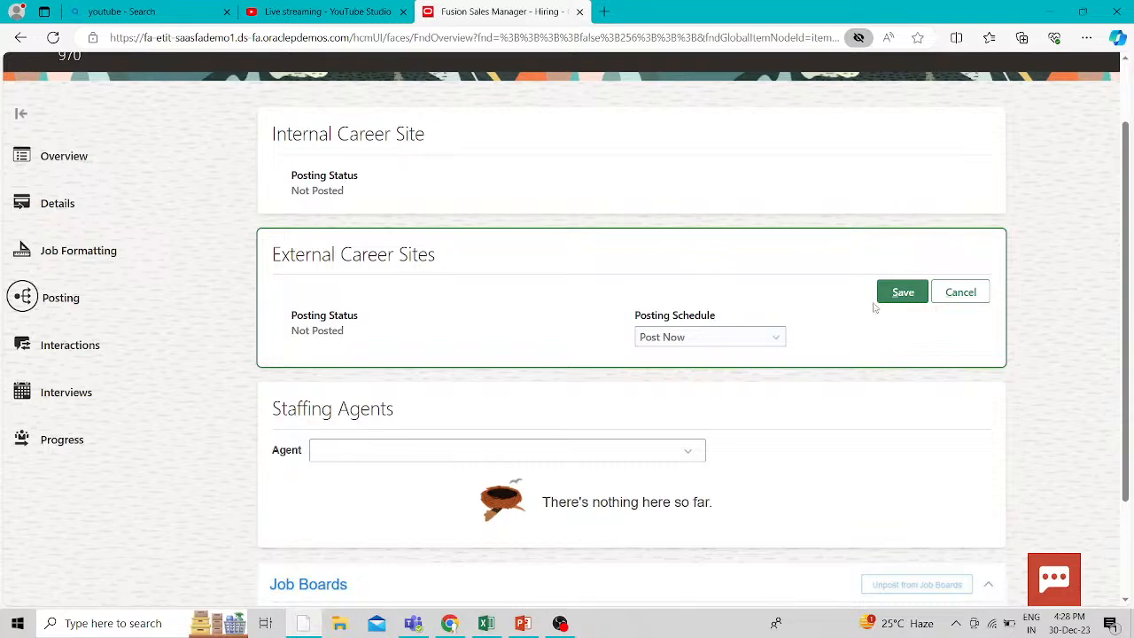
- Reselect Post Now as the External Career Sites posting schedule and retry saving the section
{"action": "scroll", "coordinate": [776, 353], "scroll_direction": "up", "scroll_amount": 1}
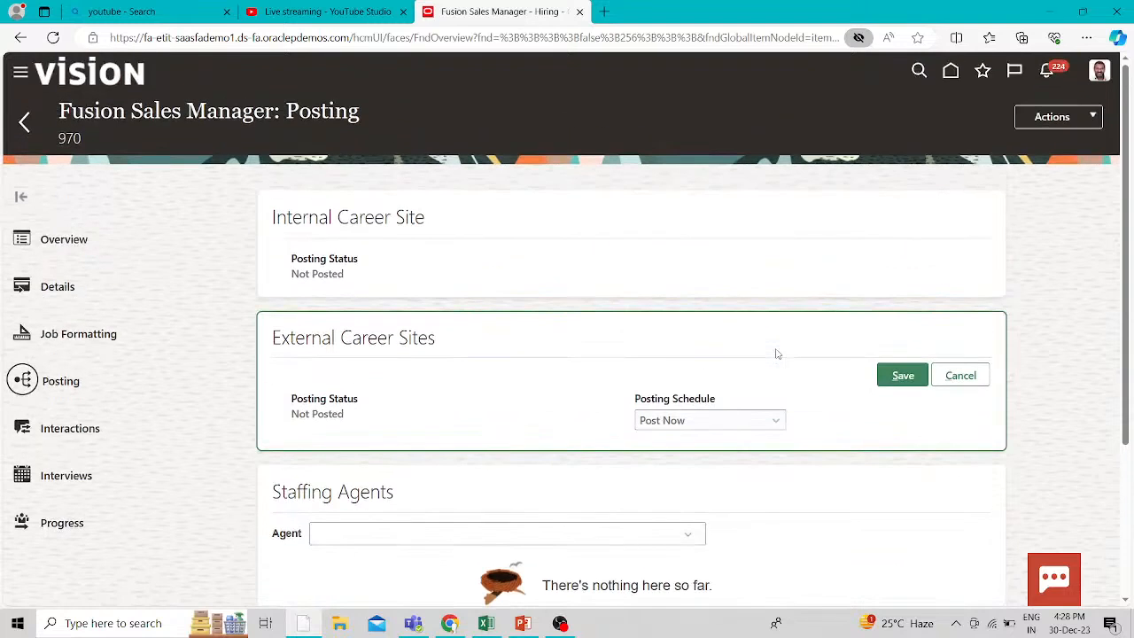
{"action": "scroll", "coordinate": [776, 354], "scroll_direction": "down", "scroll_amount": 3}
{"action": "left_click", "coordinate": [728, 207]}
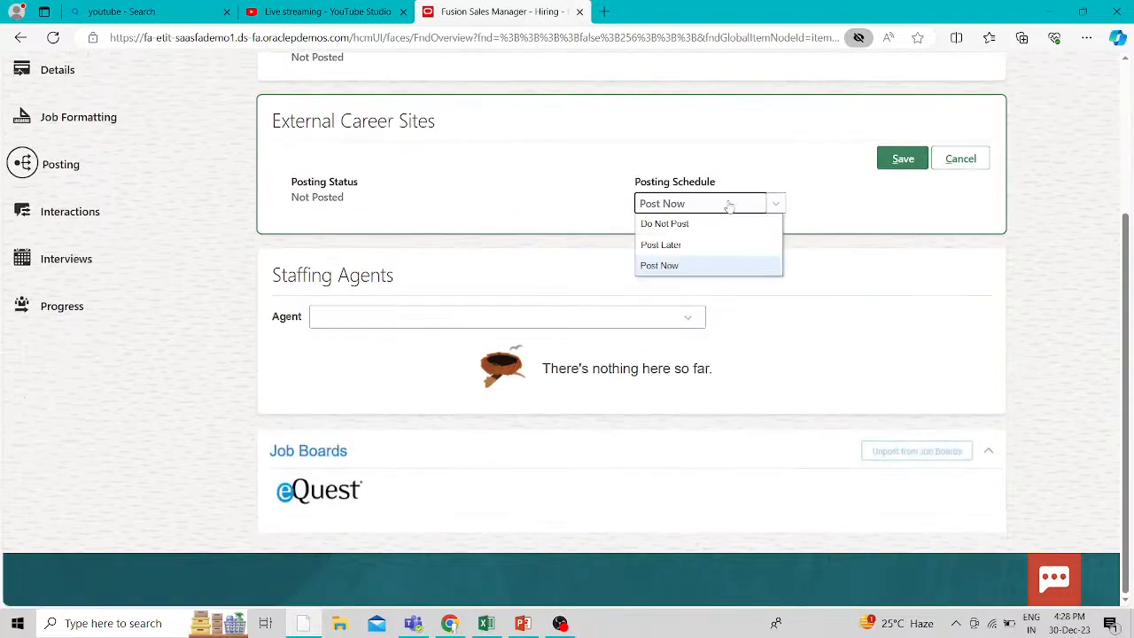
{"action": "left_click", "coordinate": [680, 266]}
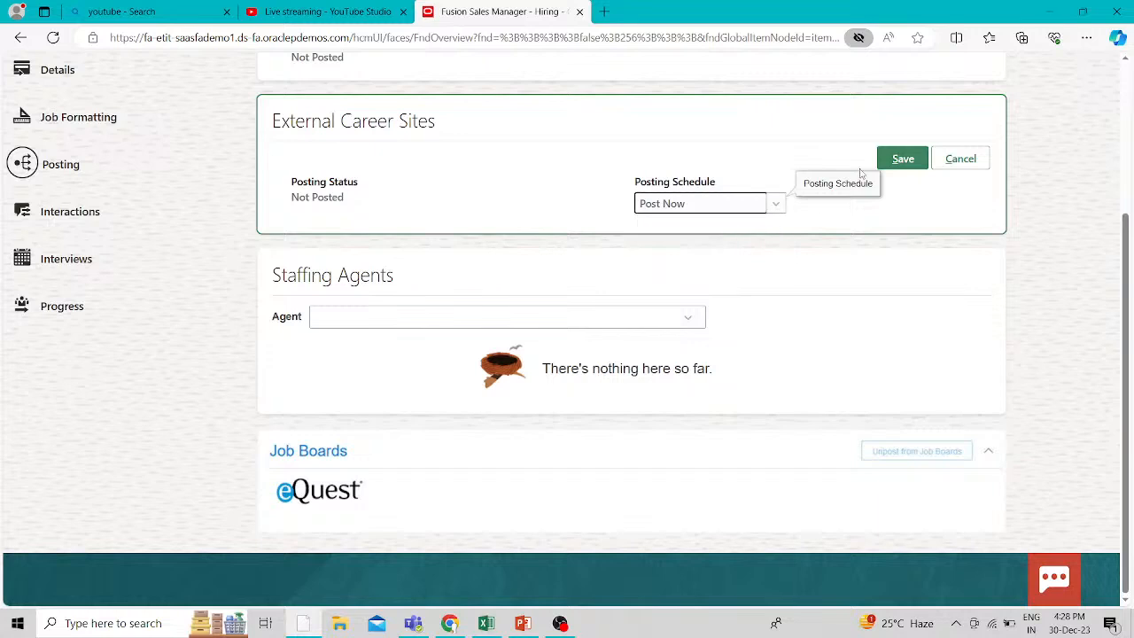
{"action": "left_click", "coordinate": [903, 160]}
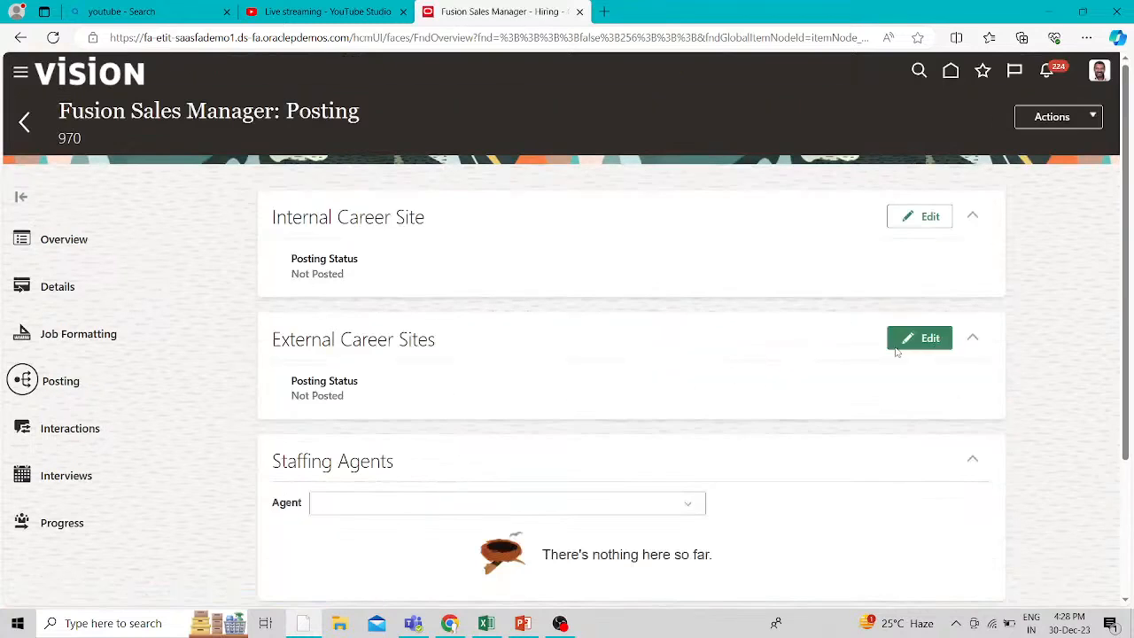
- Reopen External Career Sites for editing, post the requisition with the Post Now schedule and no expiration date, and save
{"action": "left_click", "coordinate": [908, 345]}
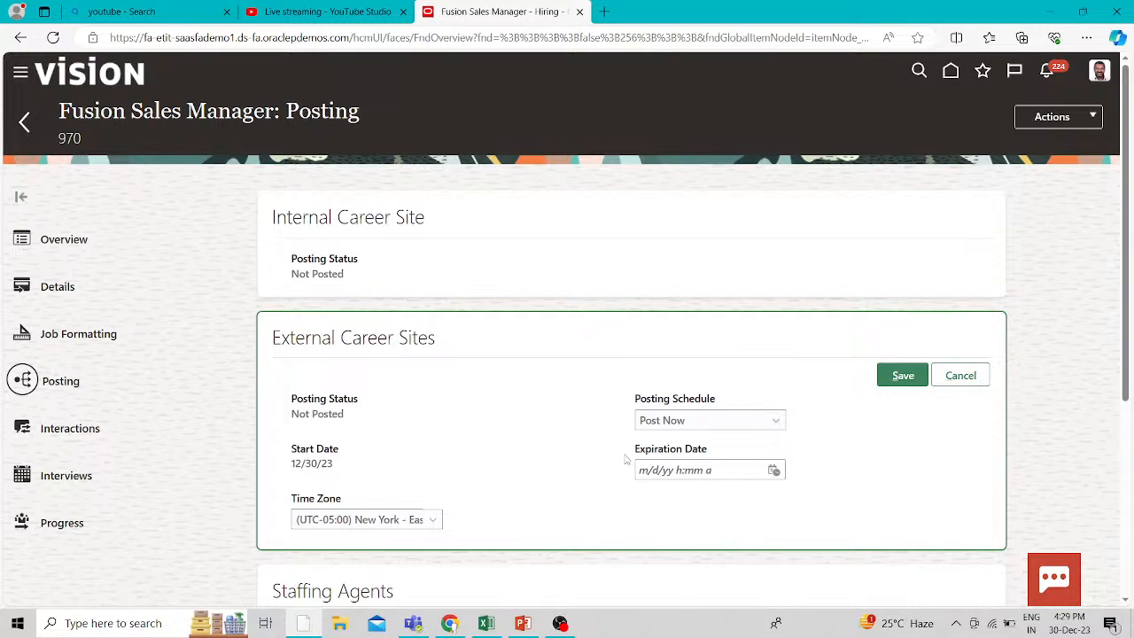
{"action": "left_click", "coordinate": [899, 377]}
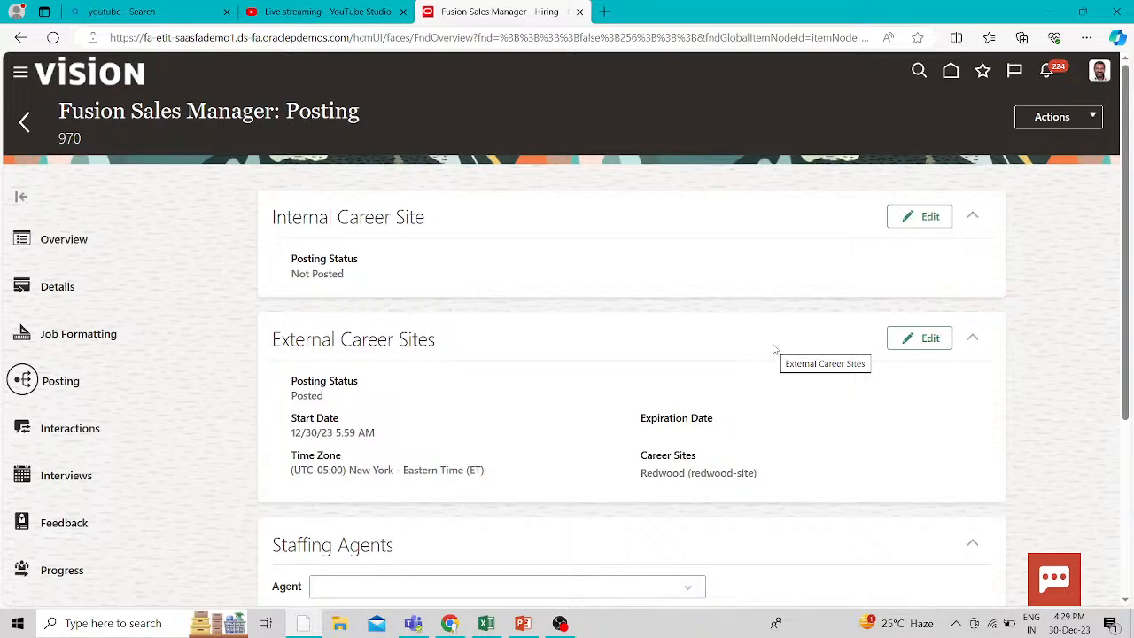
{"action": "scroll", "coordinate": [815, 393], "scroll_direction": "down", "scroll_amount": 3}
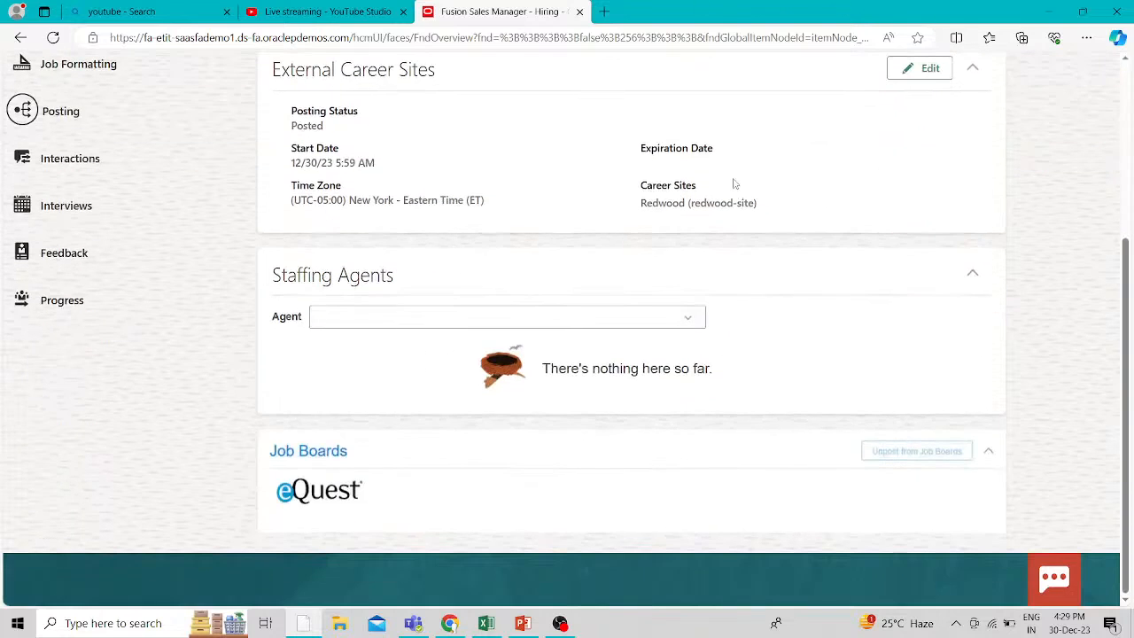
- Review the requisition's posting details and check which actions are available for the posted requisition
{"action": "scroll", "coordinate": [734, 184], "scroll_direction": "up", "scroll_amount": 1}
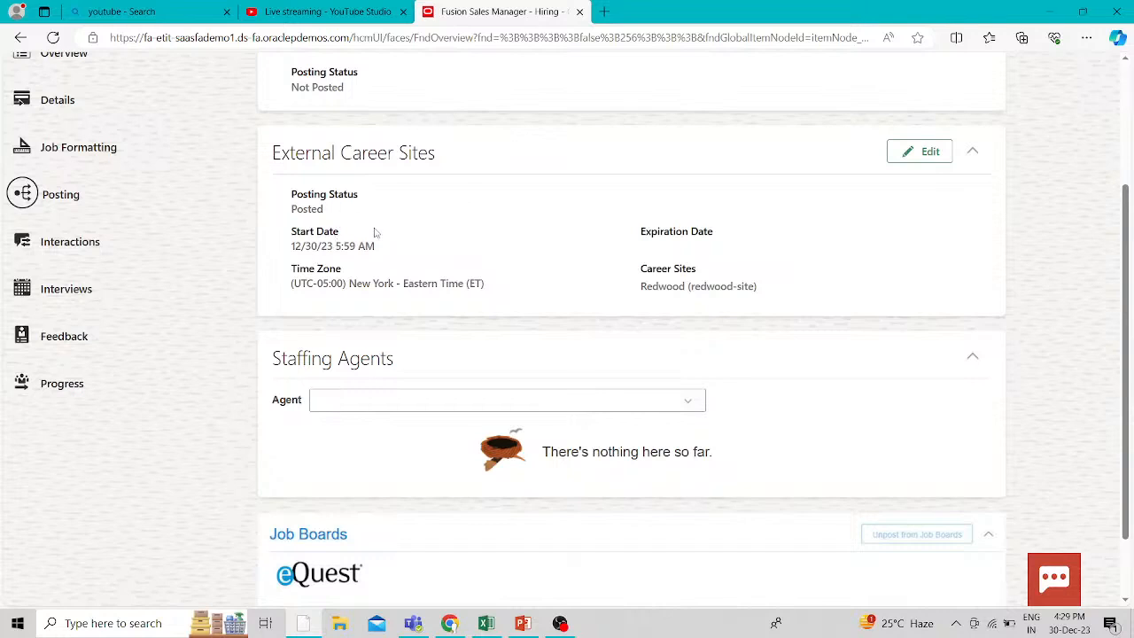
{"action": "scroll", "coordinate": [375, 233], "scroll_direction": "up", "scroll_amount": 1}
{"action": "scroll", "coordinate": [836, 299], "scroll_direction": "up", "scroll_amount": 1}
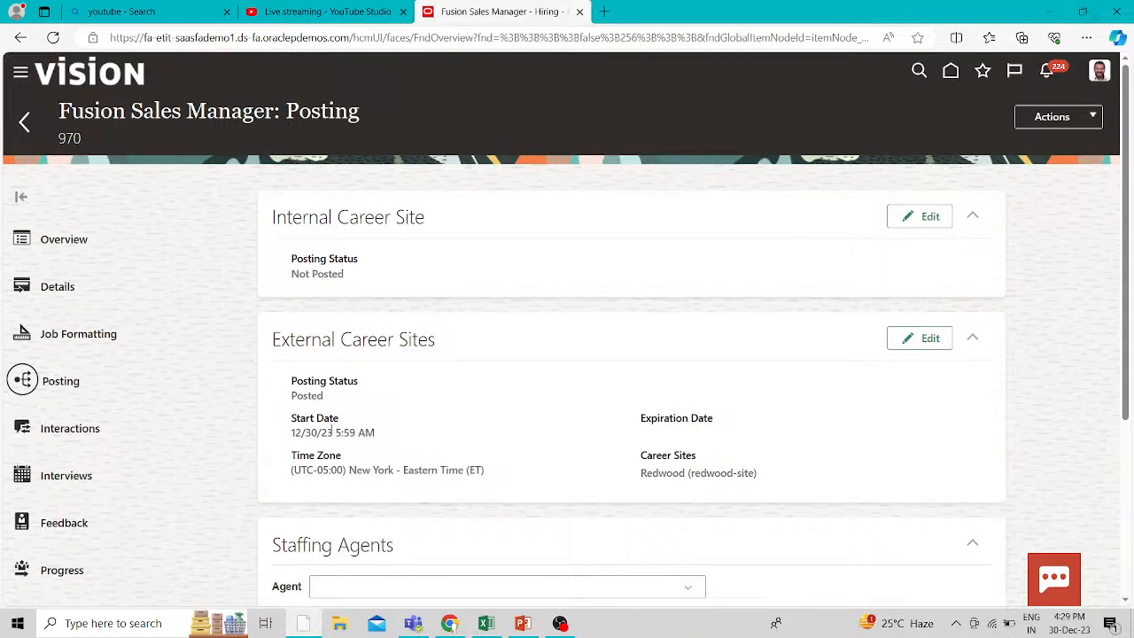
{"action": "left_click", "coordinate": [1092, 118]}
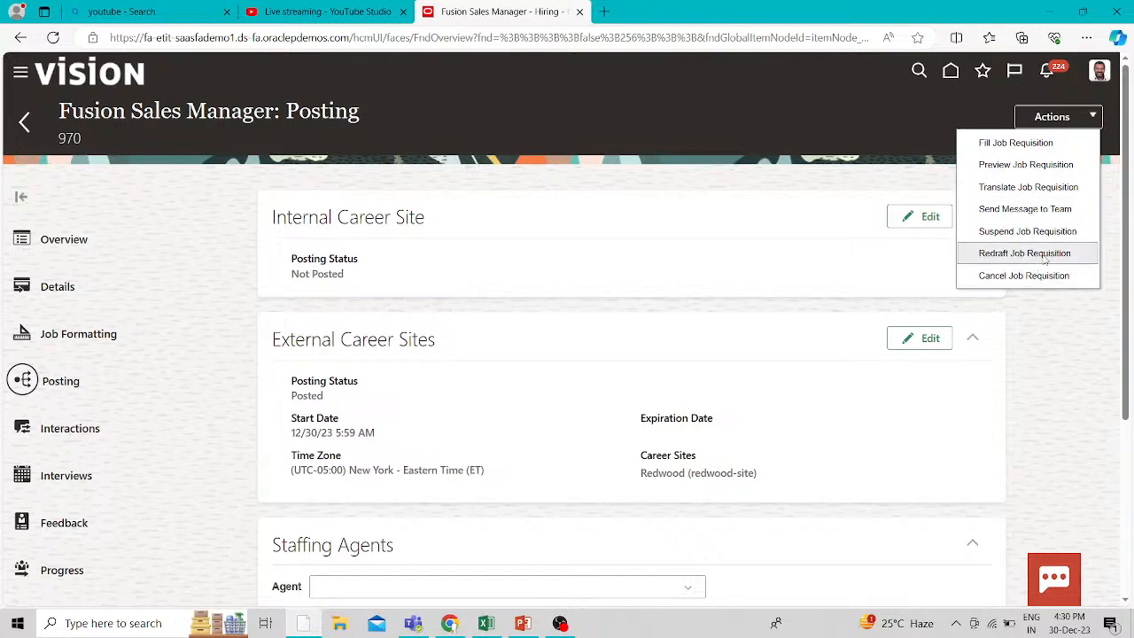
{"action": "left_click", "coordinate": [1053, 349]}
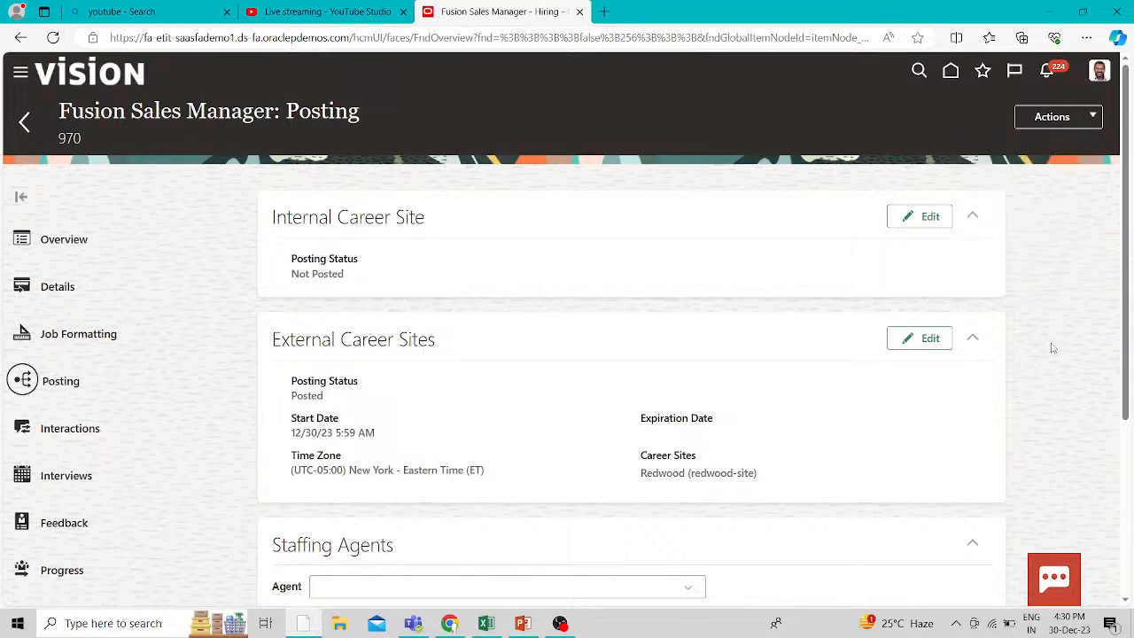
- Review the Fusion Sales Manager requisition's Overview, including Key Highlights, Estimated Time to Hire and Top Recommendations
{"action": "left_click", "coordinate": [70, 234]}
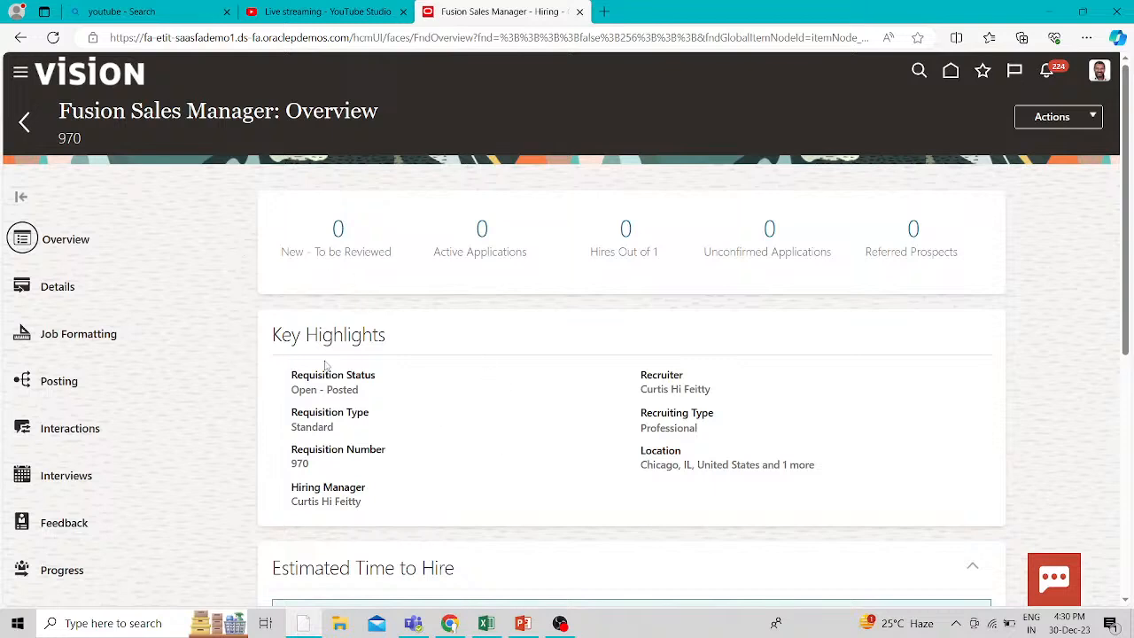
{"action": "scroll", "coordinate": [488, 380], "scroll_direction": "down", "scroll_amount": 2}
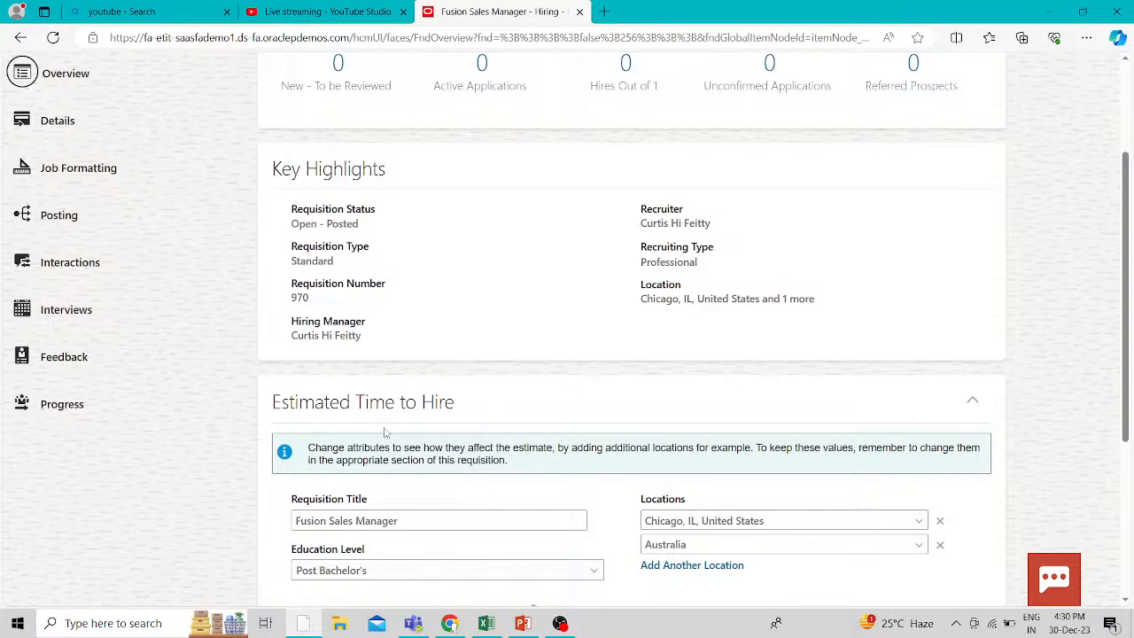
{"action": "scroll", "coordinate": [385, 429], "scroll_direction": "down", "scroll_amount": 3}
{"action": "scroll", "coordinate": [385, 428], "scroll_direction": "up", "scroll_amount": 3}
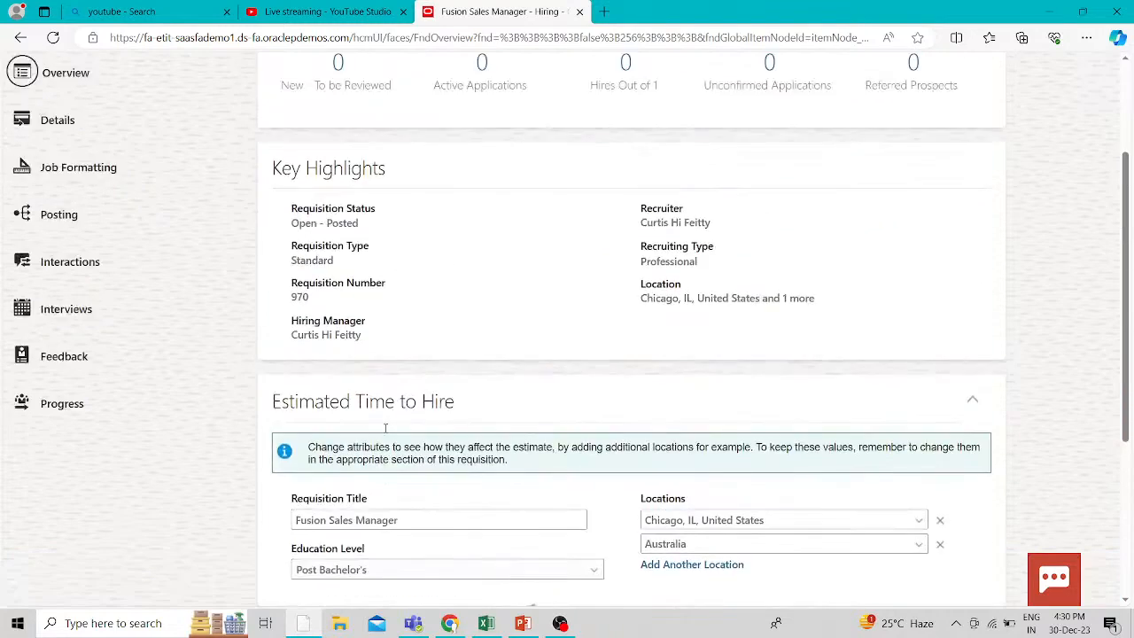
{"action": "scroll", "coordinate": [478, 476], "scroll_direction": "down", "scroll_amount": 3}
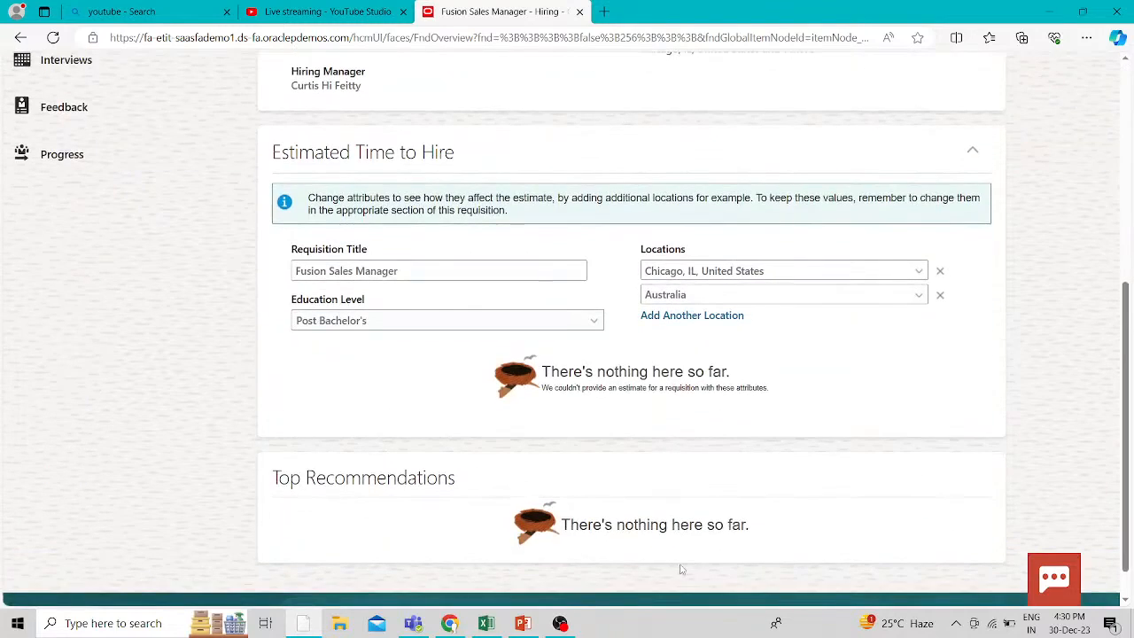
{"action": "scroll", "coordinate": [608, 493], "scroll_direction": "up", "scroll_amount": 5}
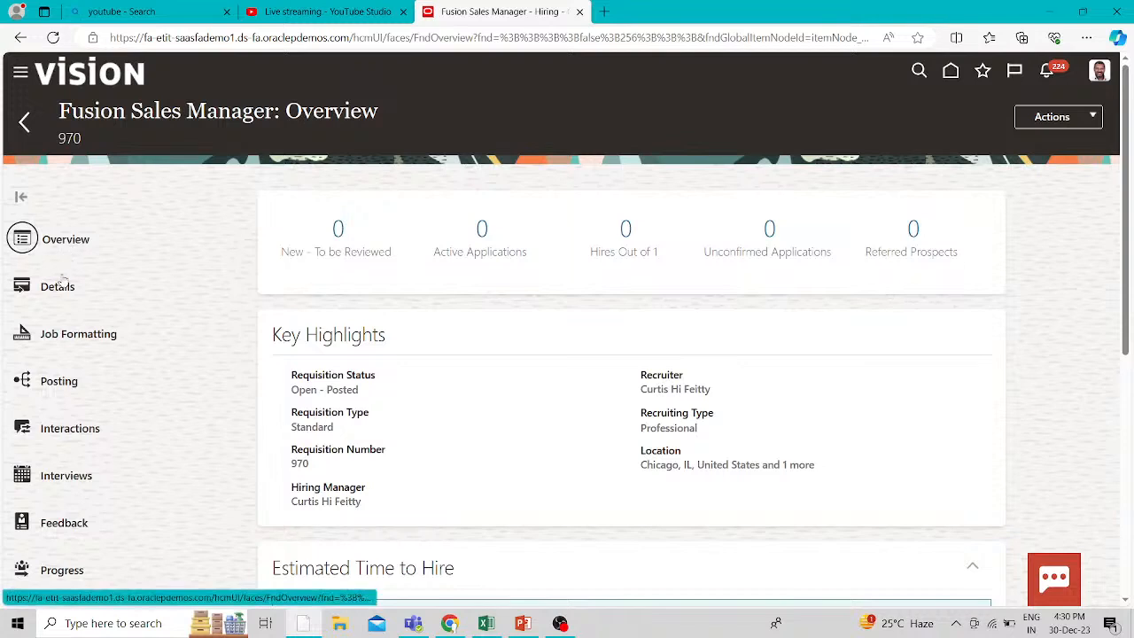
- Check the requisition's Posting and Interactions sections
{"action": "left_click", "coordinate": [64, 382]}
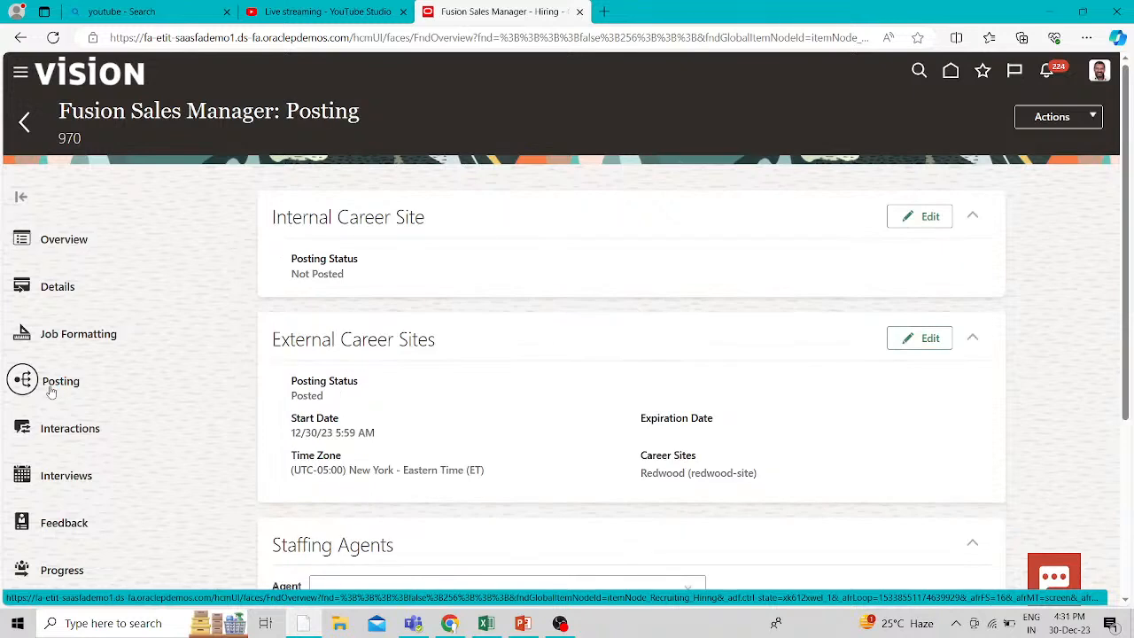
{"action": "left_click", "coordinate": [62, 429]}
{"action": "scroll", "coordinate": [66, 428], "scroll_direction": "down", "scroll_amount": 1}
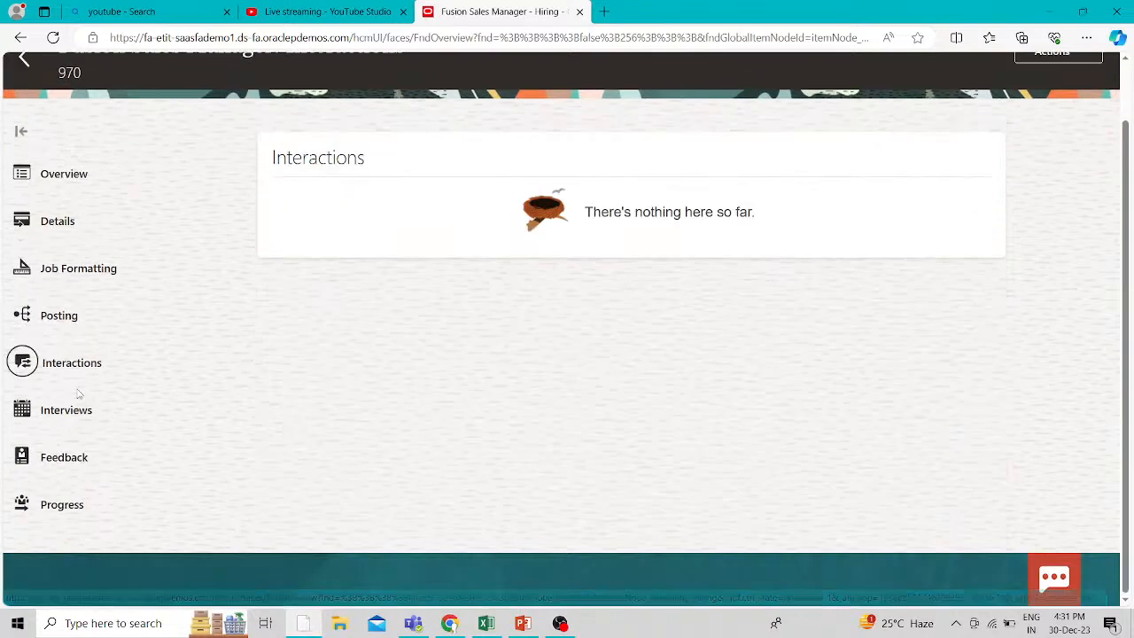
- Open the requisition's Interviews section and start creating a new interview schedule
{"action": "left_click", "coordinate": [66, 413]}
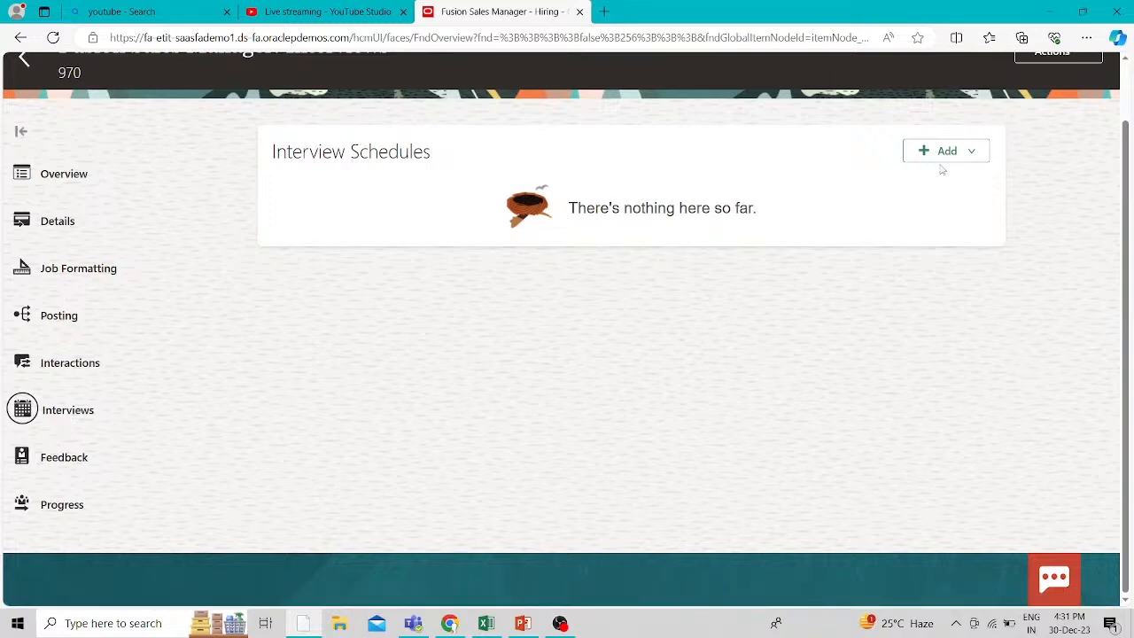
{"action": "left_click", "coordinate": [946, 153]}
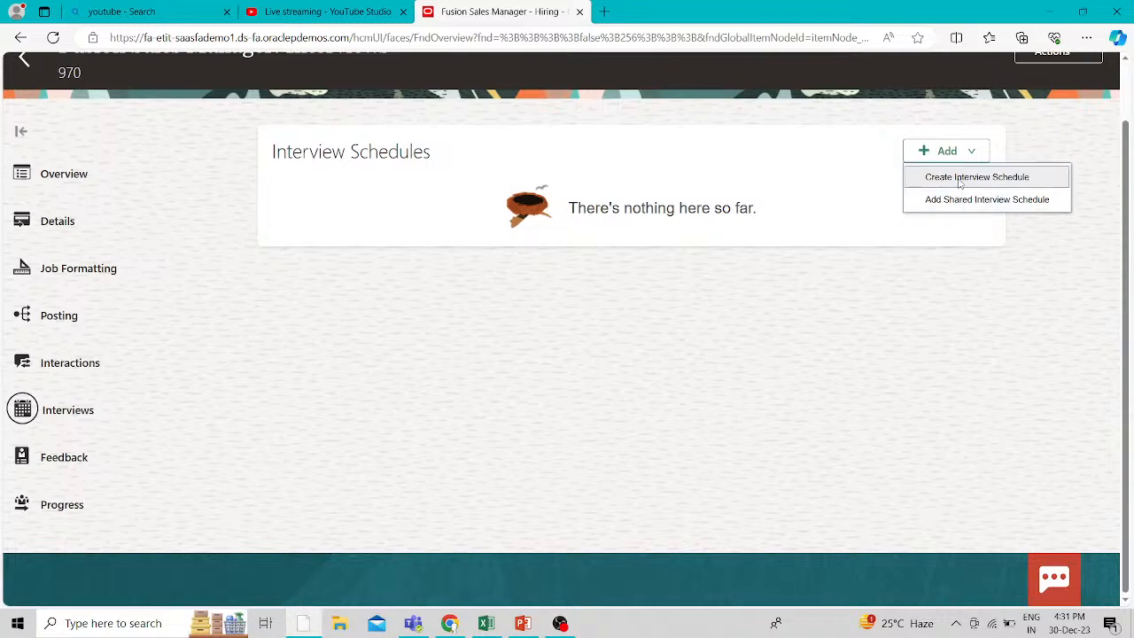
{"action": "left_click", "coordinate": [958, 178]}
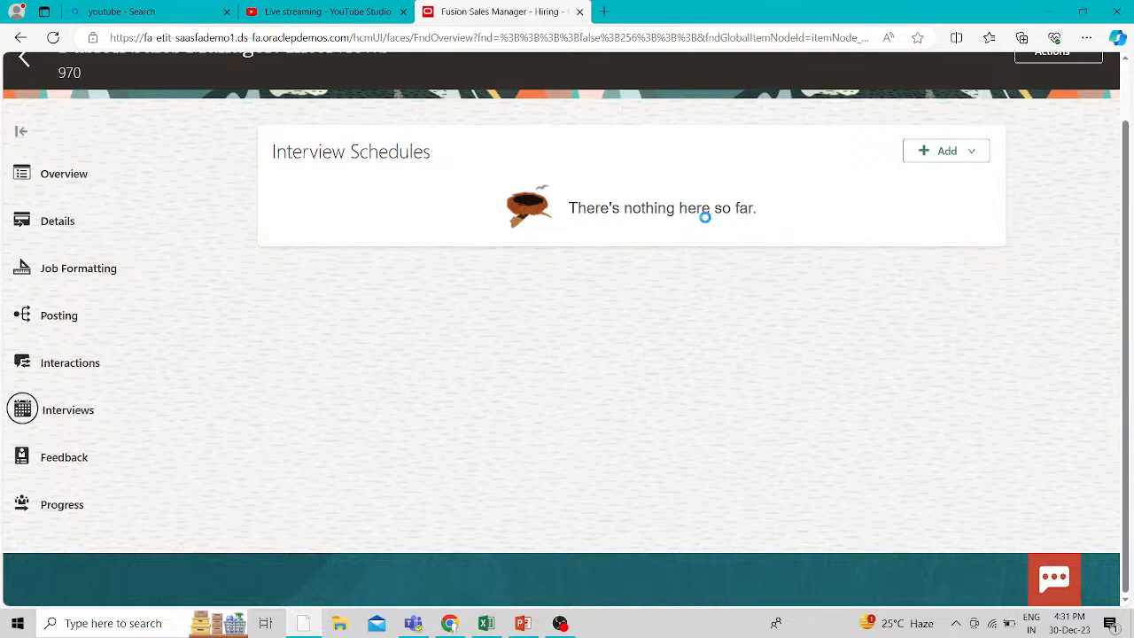
{"action": "scroll", "coordinate": [572, 434], "scroll_direction": "up", "scroll_amount": 1}
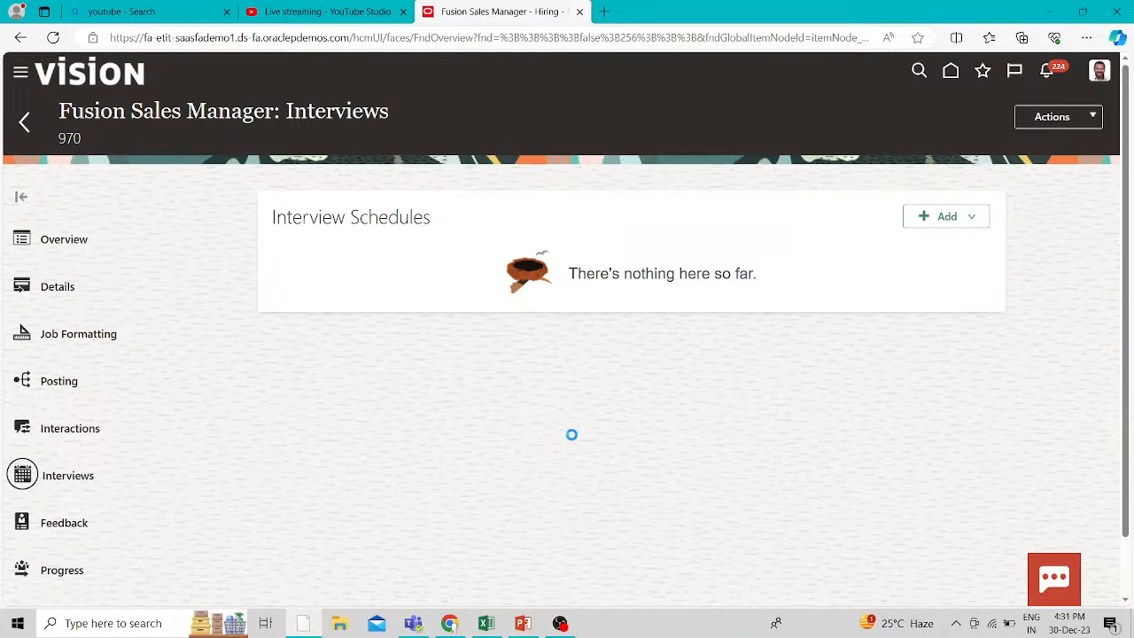
{"action": "scroll", "coordinate": [572, 434], "scroll_direction": "down", "scroll_amount": 1}
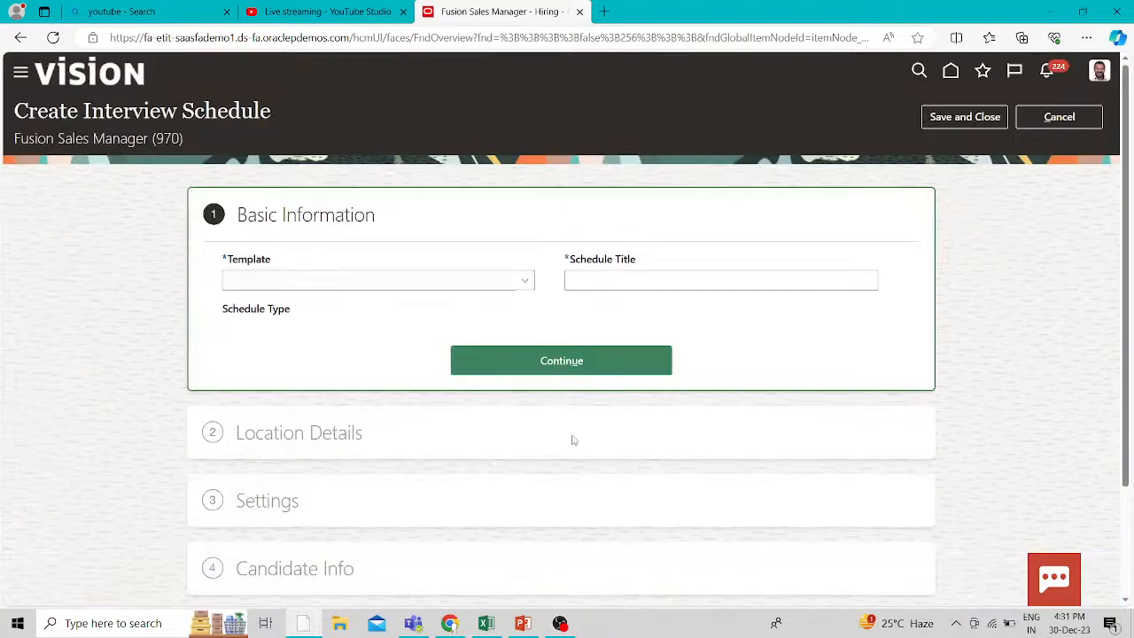
- Complete Basic Information with the Hiring Manager Interview (Hiring Team Managed) (GSE_HMI_HTM) template and the schedule title "sales manager hiring"
{"action": "left_click", "coordinate": [516, 287]}
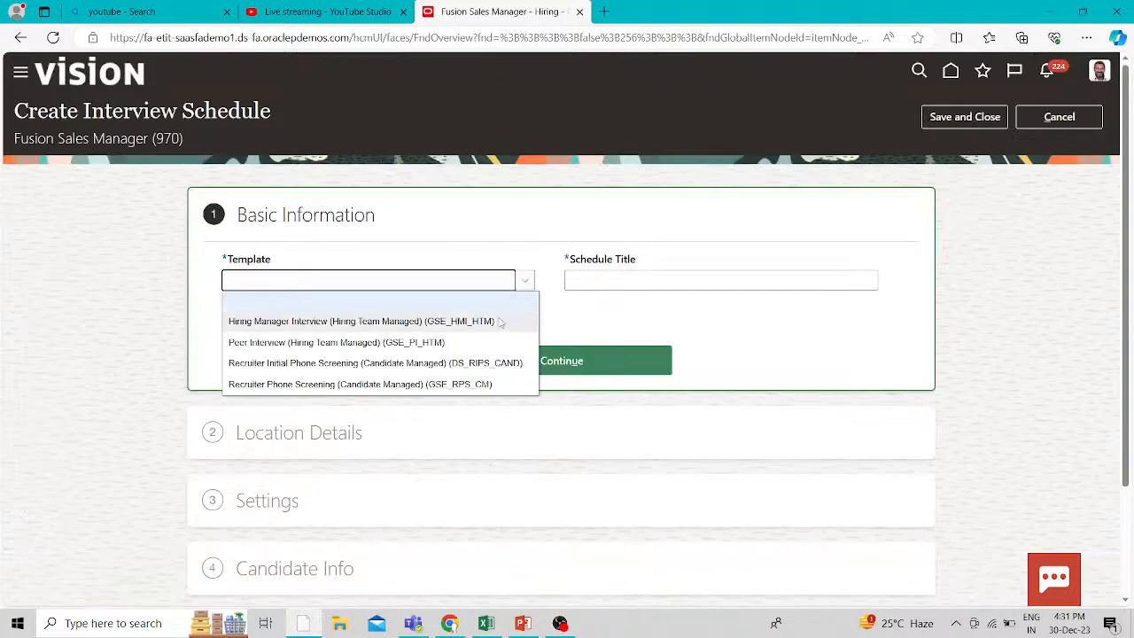
{"action": "scroll", "coordinate": [501, 320], "scroll_direction": "down", "scroll_amount": 2}
{"action": "triple_click", "coordinate": [685, 161]}
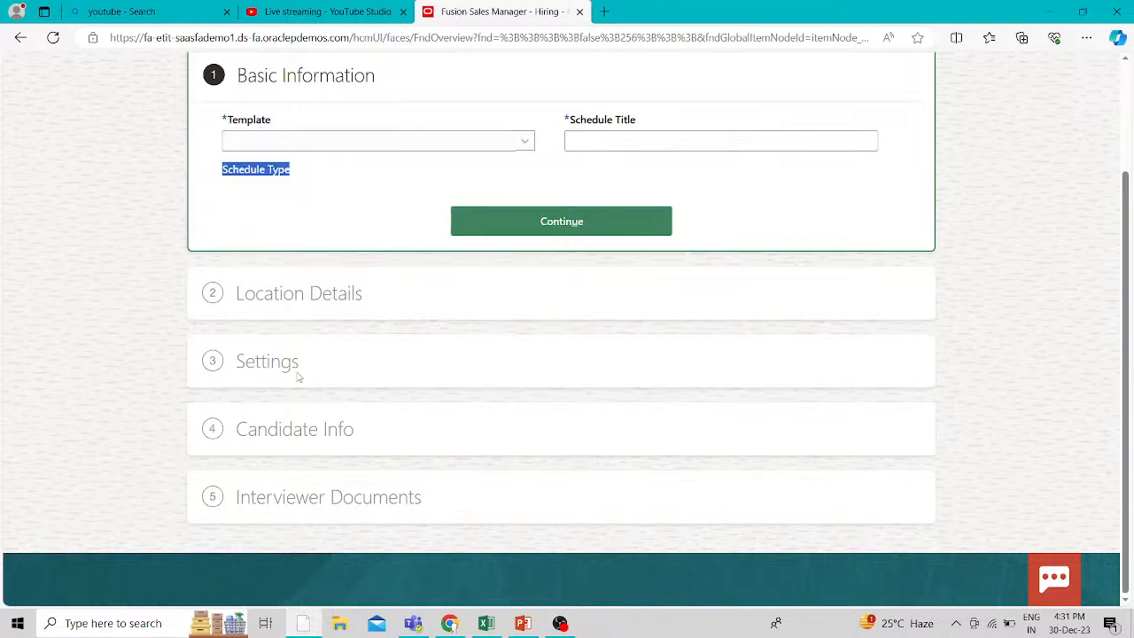
{"action": "left_click", "coordinate": [490, 147]}
{"action": "left_click", "coordinate": [377, 183]}
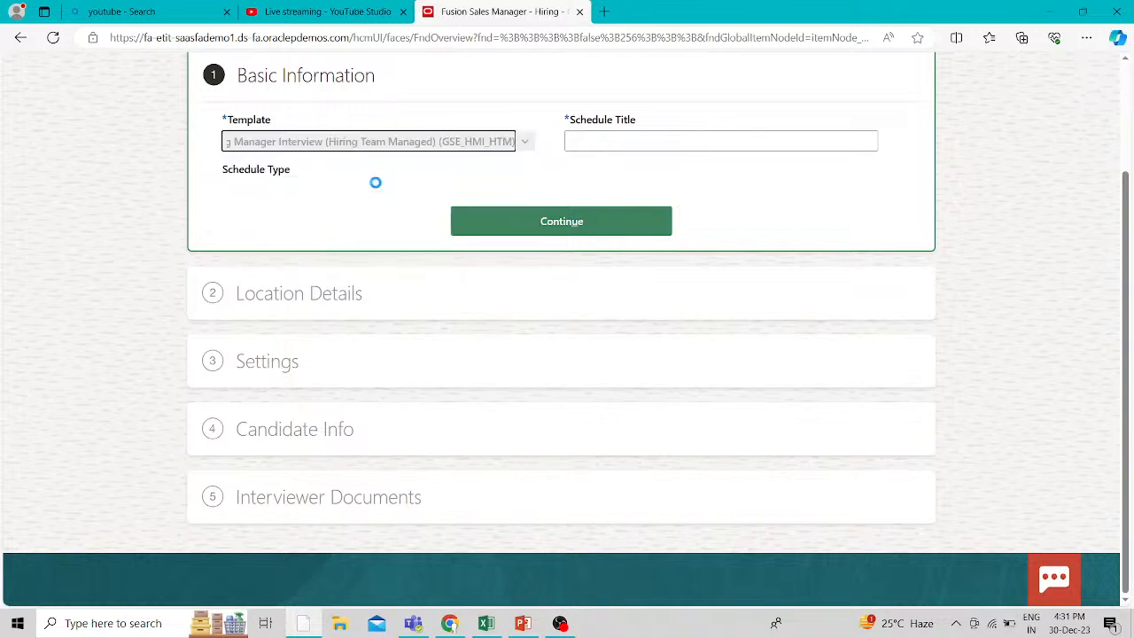
{"action": "left_click", "coordinate": [662, 139]}
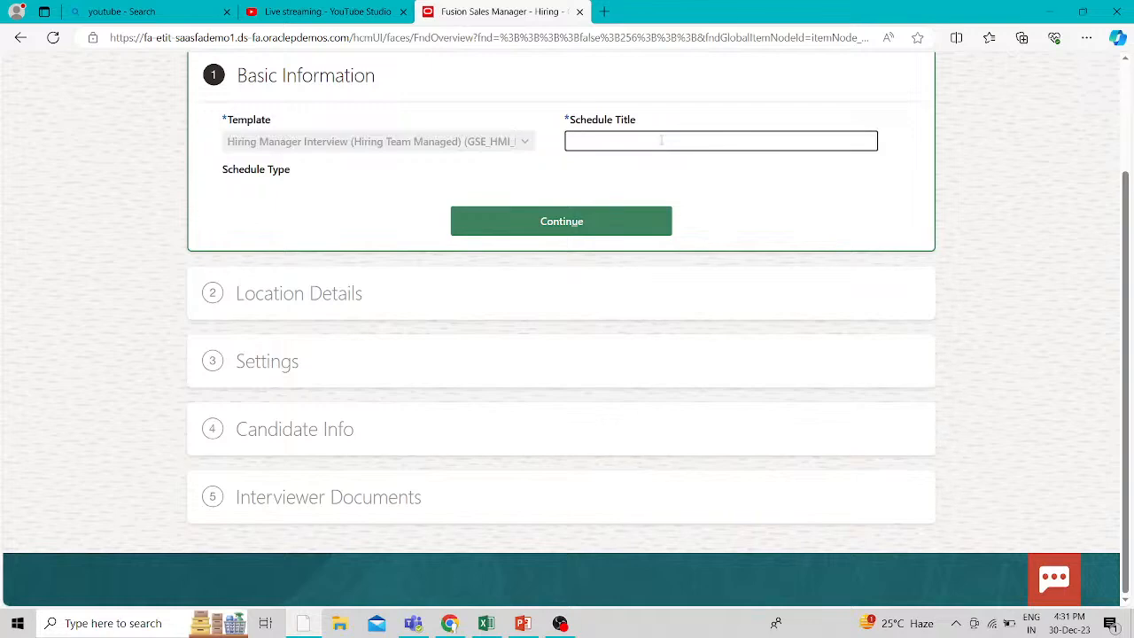
{"action": "type", "text": "sales manag"}
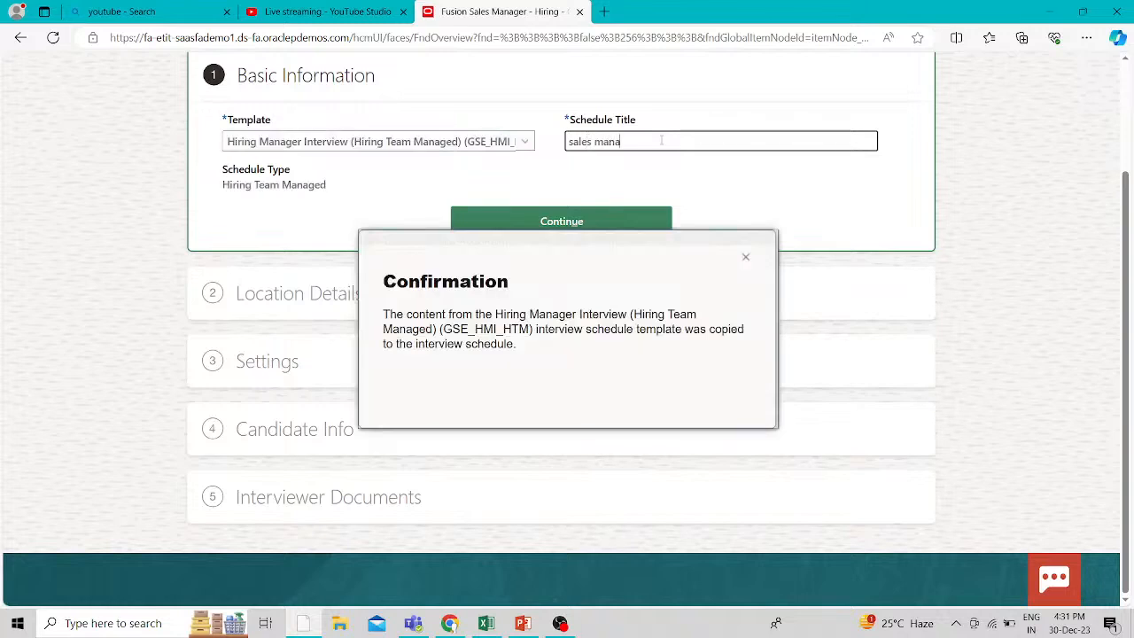
{"action": "type", "text": "er hiring"}
{"action": "left_click", "coordinate": [599, 224]}
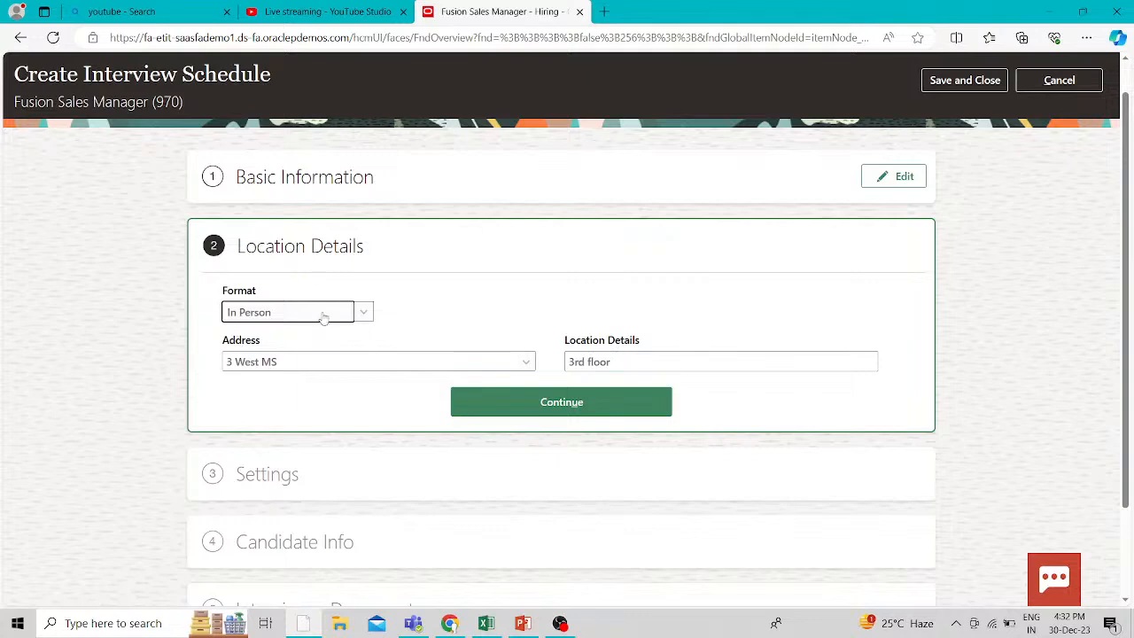
- Check the interview format options, then accept the template's In Person location details and default candidate settings
{"action": "left_click", "coordinate": [363, 313]}
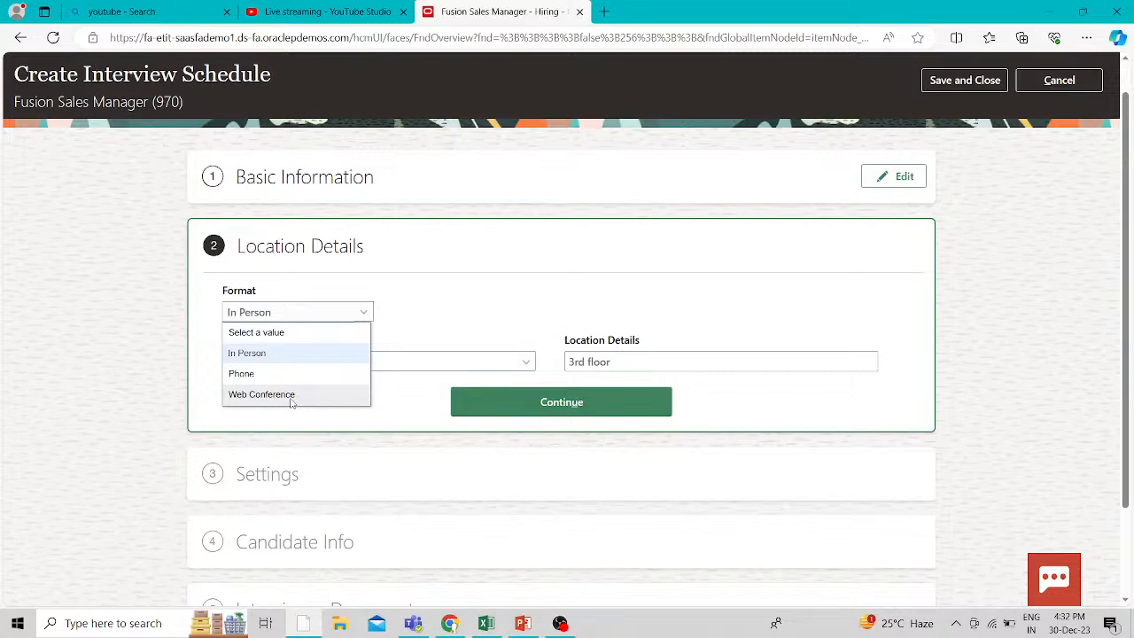
{"action": "left_click", "coordinate": [483, 297]}
{"action": "left_click", "coordinate": [558, 403]}
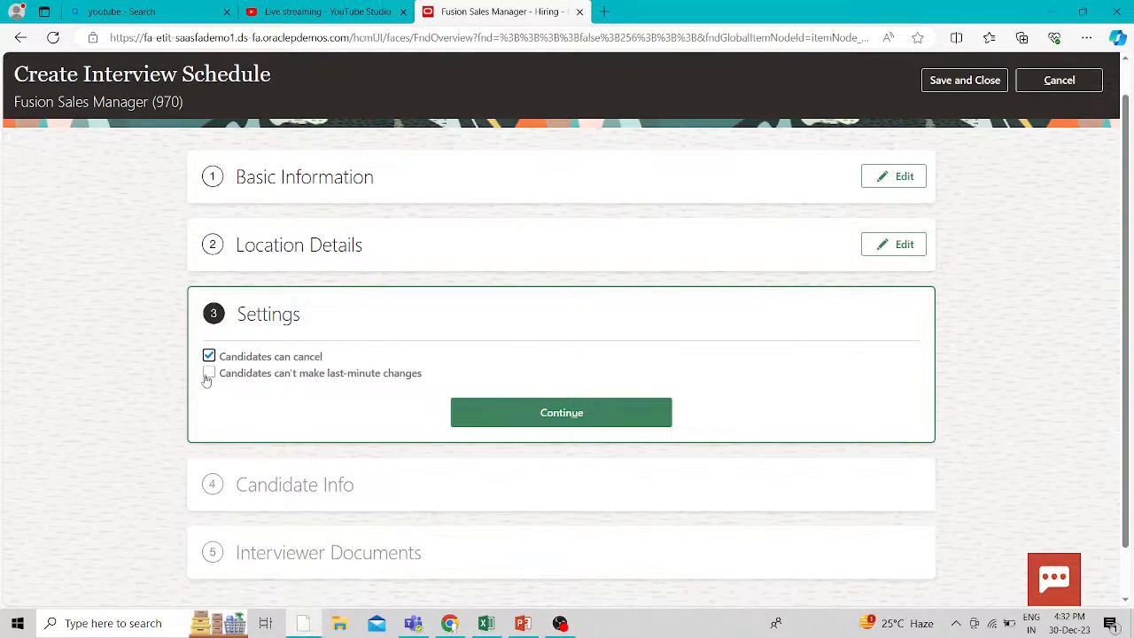
{"action": "left_click", "coordinate": [528, 413]}
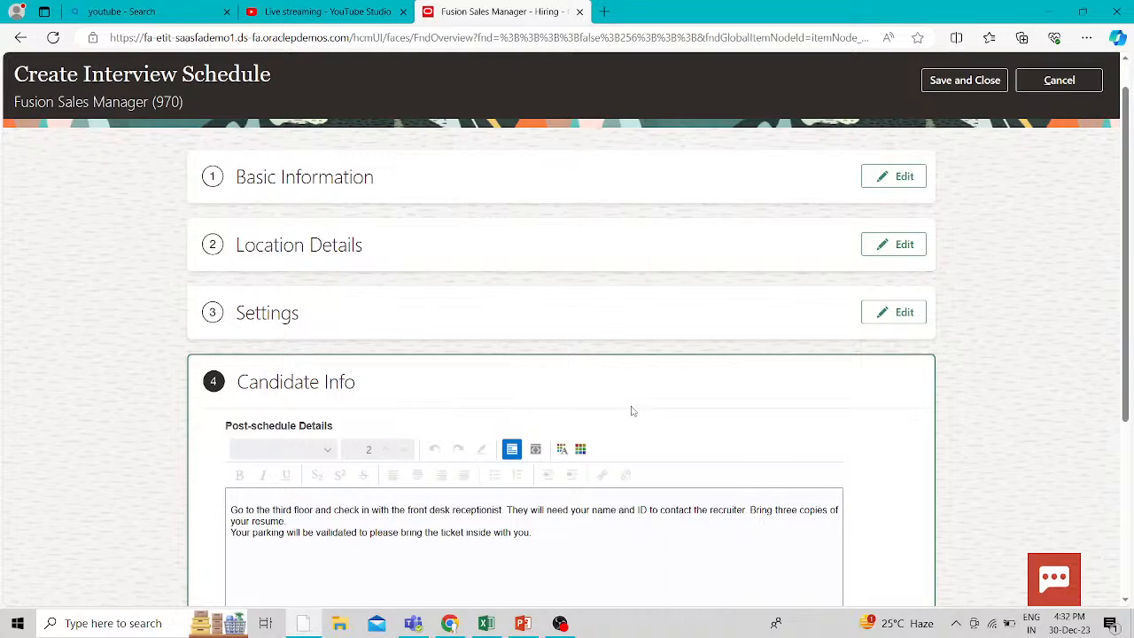
- Go through the Candidate Info and Interviewer Documents sections, and cancel the interview schedule without saving it
{"action": "scroll", "coordinate": [633, 411], "scroll_direction": "down", "scroll_amount": 2}
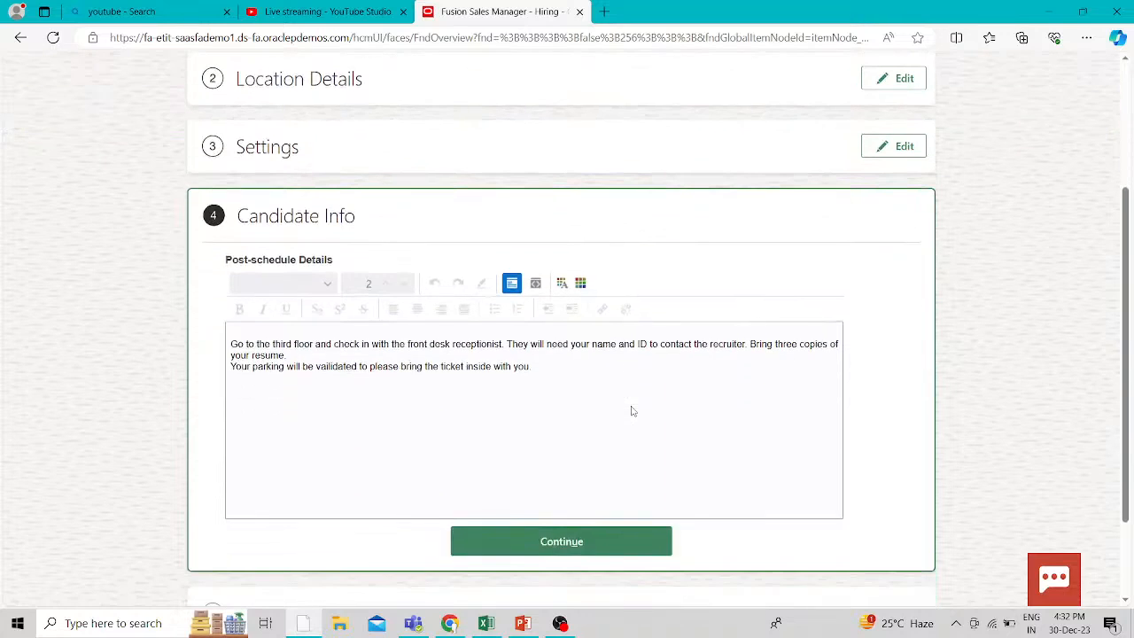
{"action": "scroll", "coordinate": [633, 411], "scroll_direction": "down", "scroll_amount": 1}
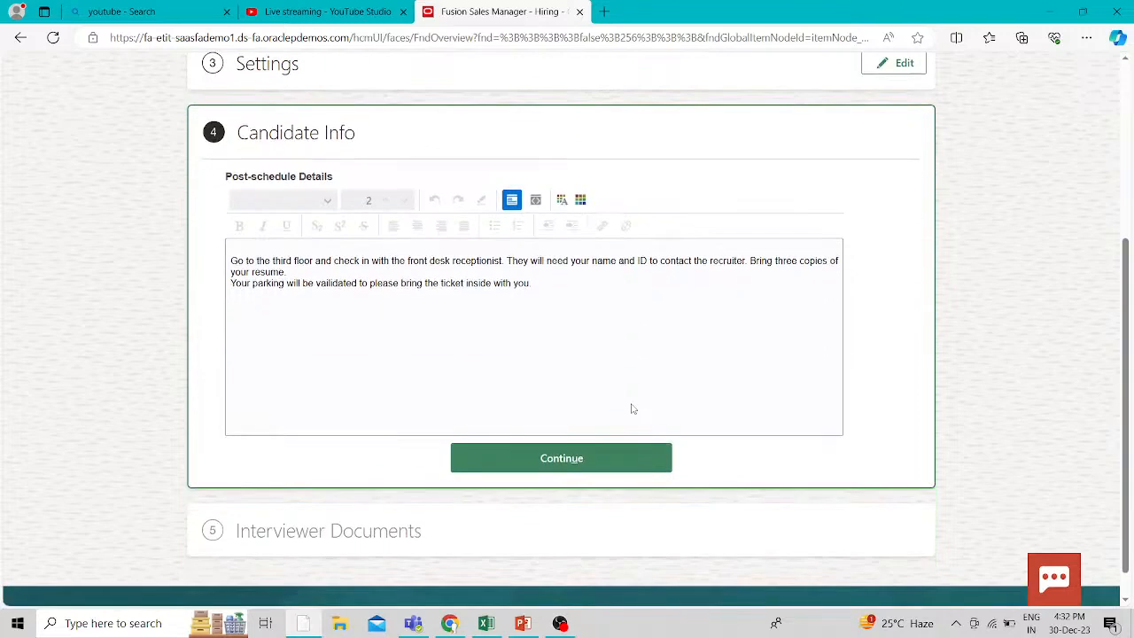
{"action": "left_click", "coordinate": [599, 469]}
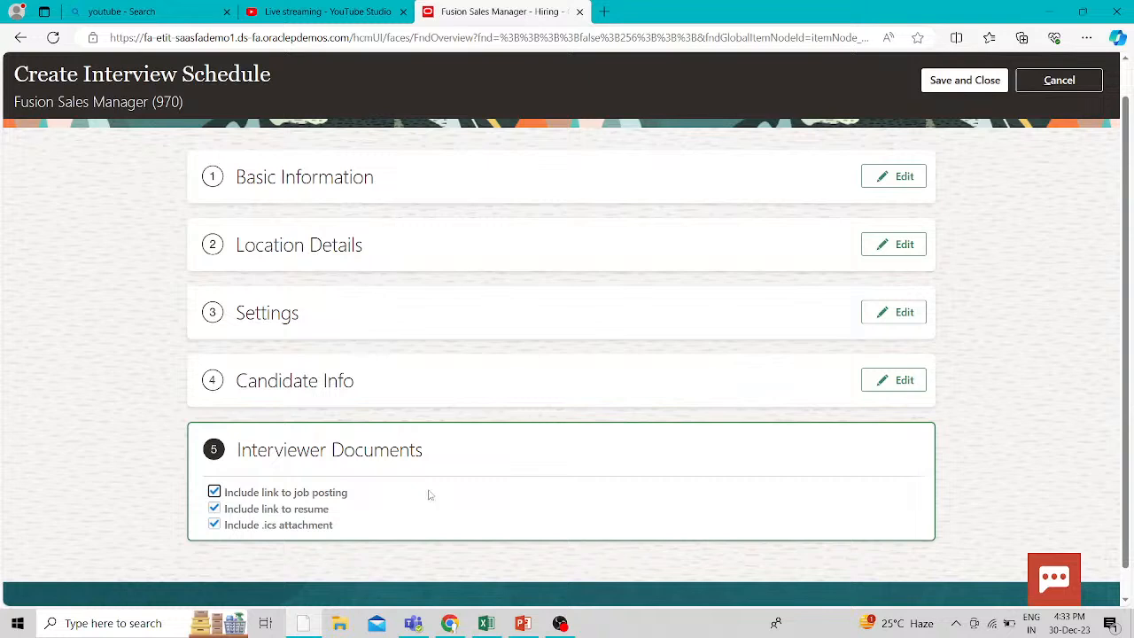
{"action": "scroll", "coordinate": [889, 527], "scroll_direction": "up", "scroll_amount": 2}
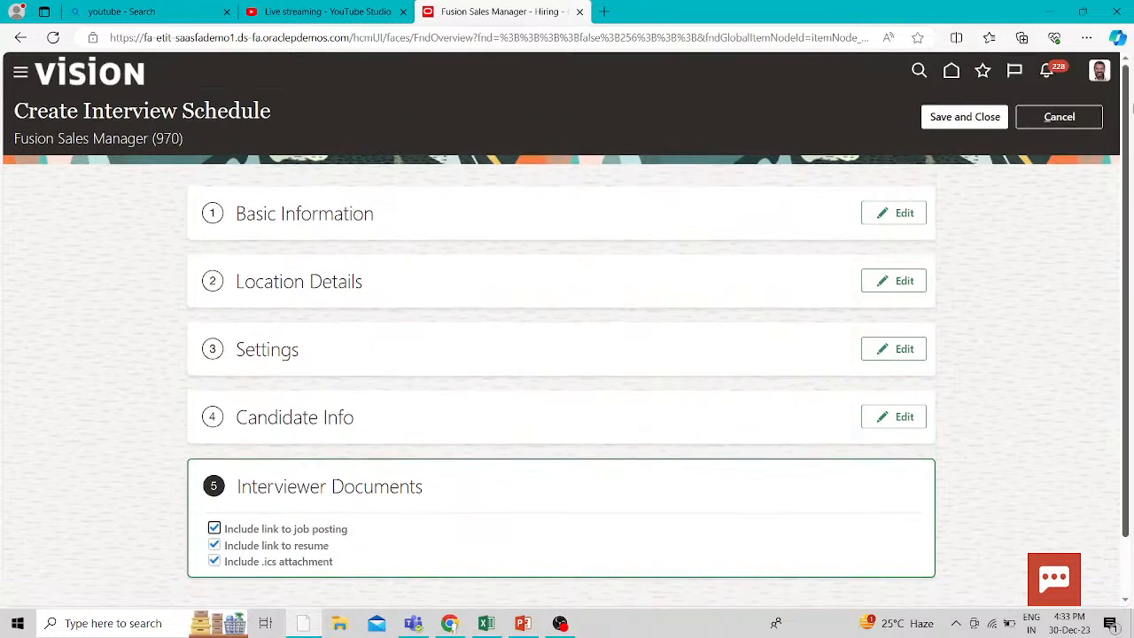
{"action": "left_click", "coordinate": [1086, 118]}
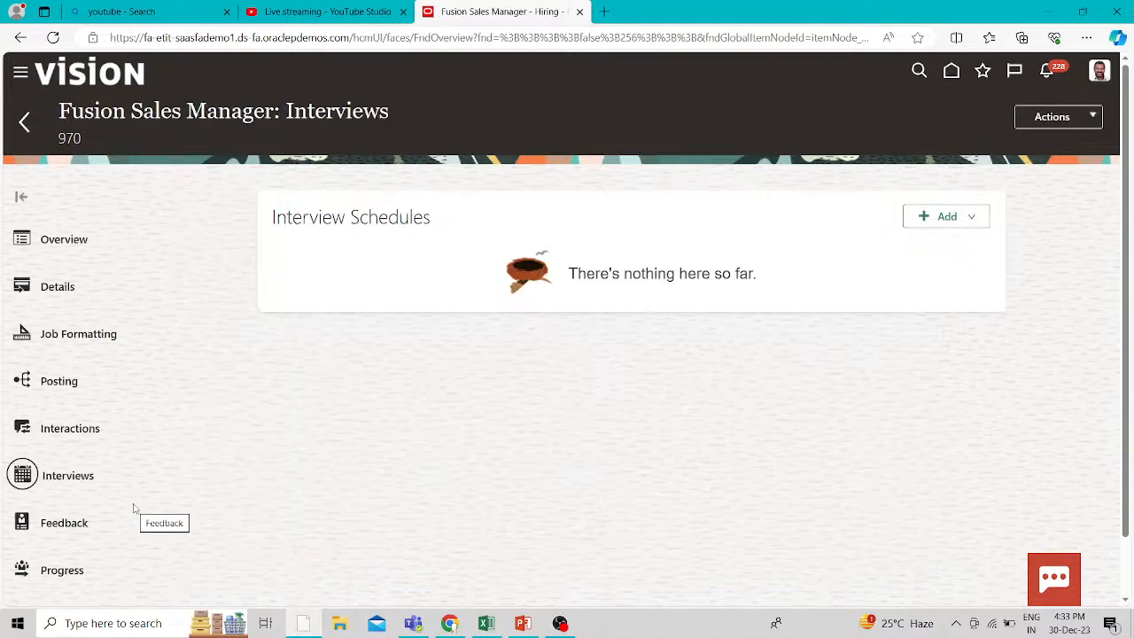
- Leave the Fusion Sales Manager requisition's Interviews section and open the Campaigns page of the Hiring area
{"action": "scroll", "coordinate": [177, 524], "scroll_direction": "down", "scroll_amount": 1}
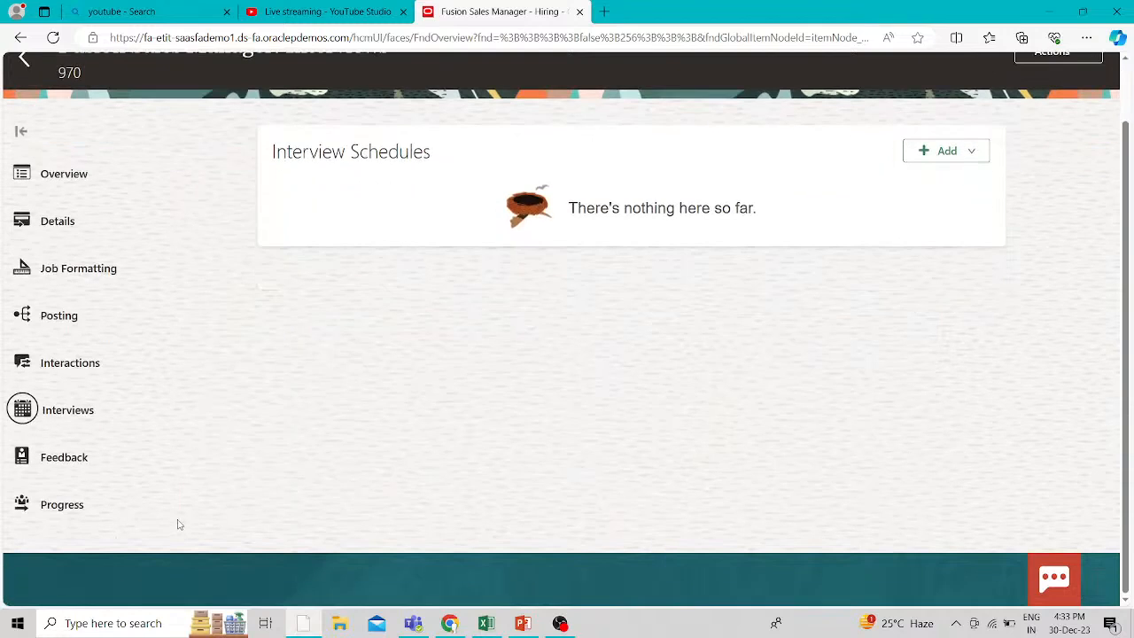
{"action": "scroll", "coordinate": [178, 524], "scroll_direction": "up", "scroll_amount": 1}
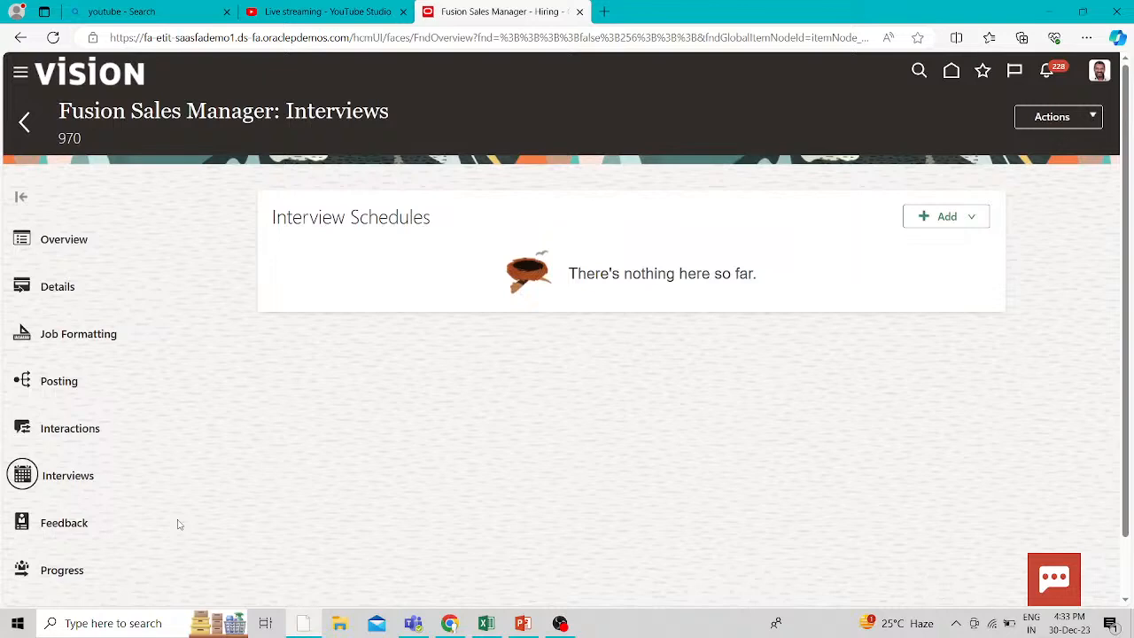
{"action": "left_click", "coordinate": [24, 122]}
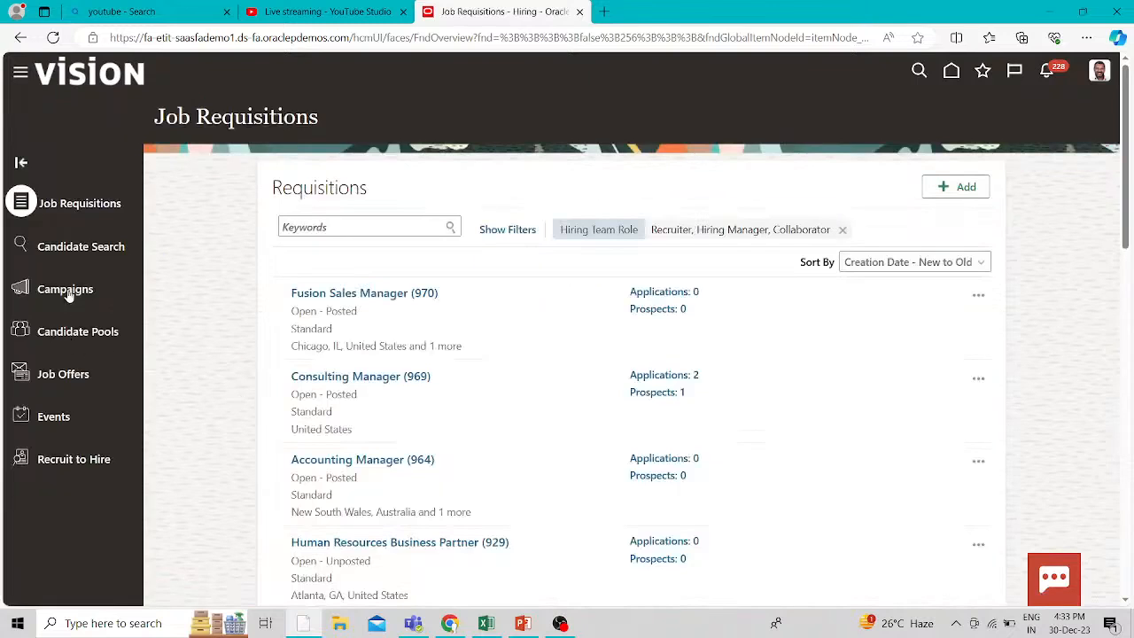
{"action": "left_click", "coordinate": [57, 295]}
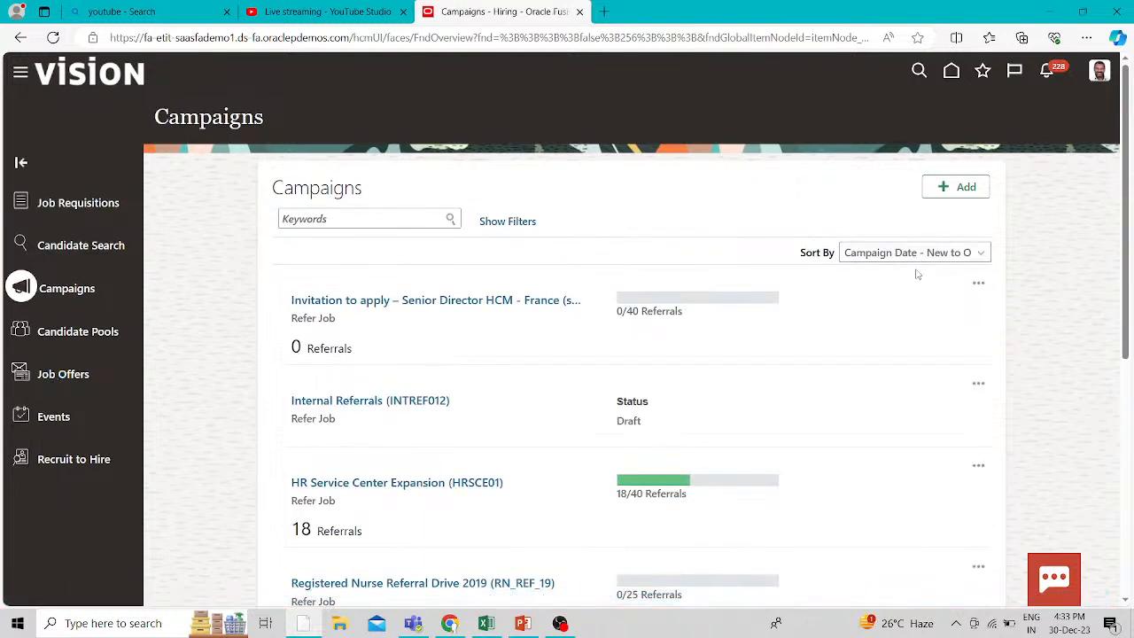
- Start creating a new campaign and set its Associated Job Requisitions to Specify Requisition Query
{"action": "left_click", "coordinate": [954, 186]}
{"action": "scroll", "coordinate": [506, 366], "scroll_direction": "down", "scroll_amount": 3}
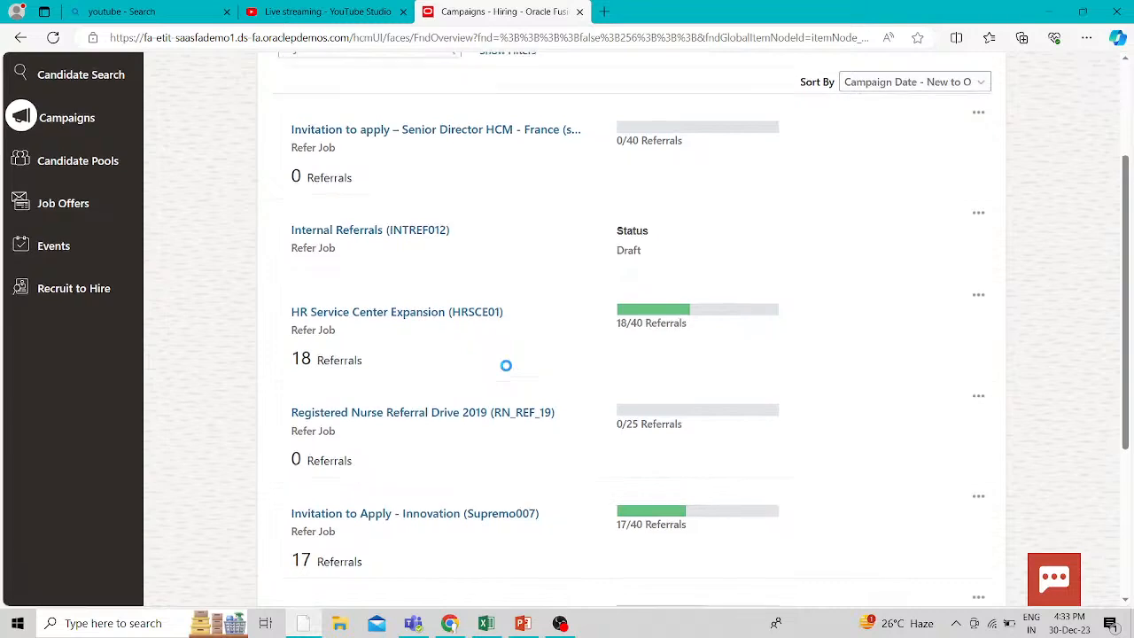
{"action": "scroll", "coordinate": [506, 365], "scroll_direction": "up", "scroll_amount": 3}
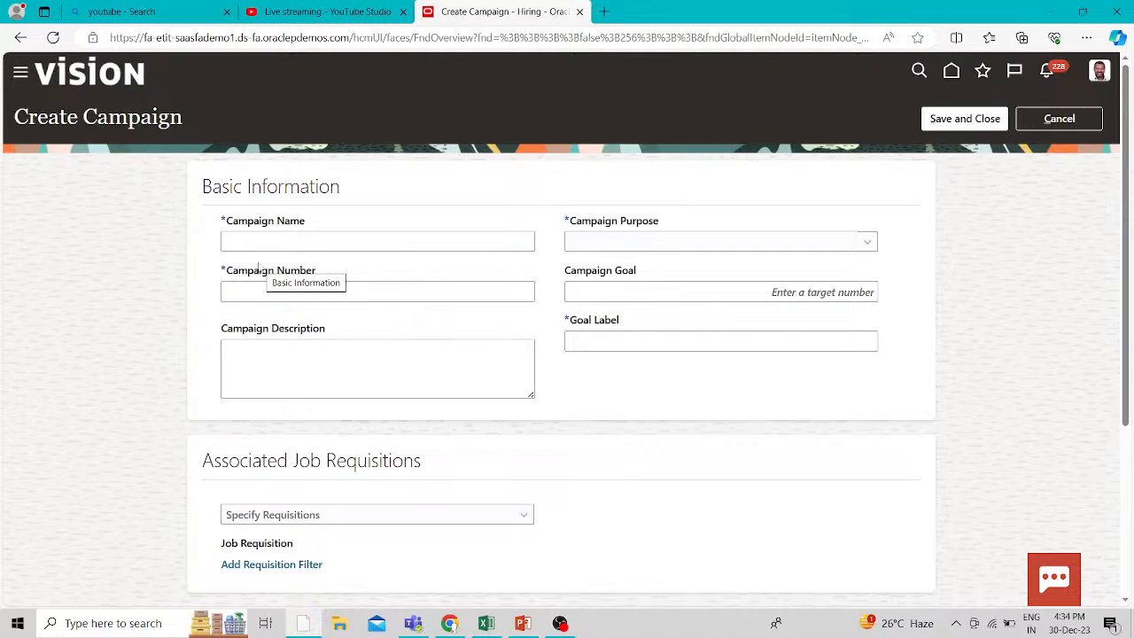
{"action": "scroll", "coordinate": [565, 260], "scroll_direction": "down", "scroll_amount": 2}
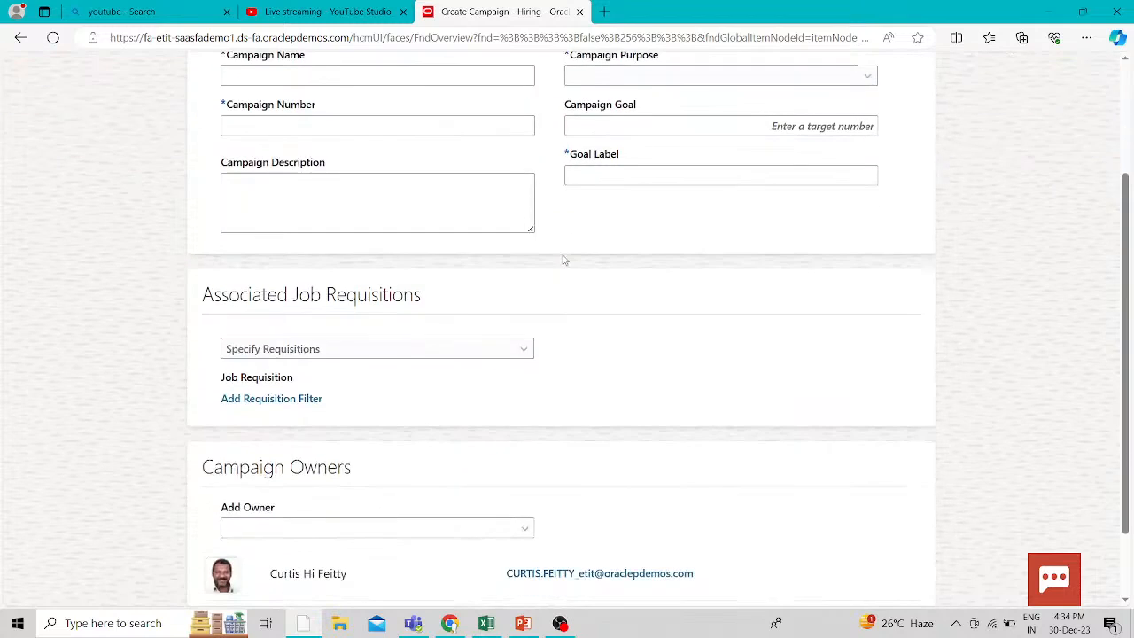
{"action": "scroll", "coordinate": [564, 261], "scroll_direction": "down", "scroll_amount": 1}
{"action": "left_click", "coordinate": [483, 270]}
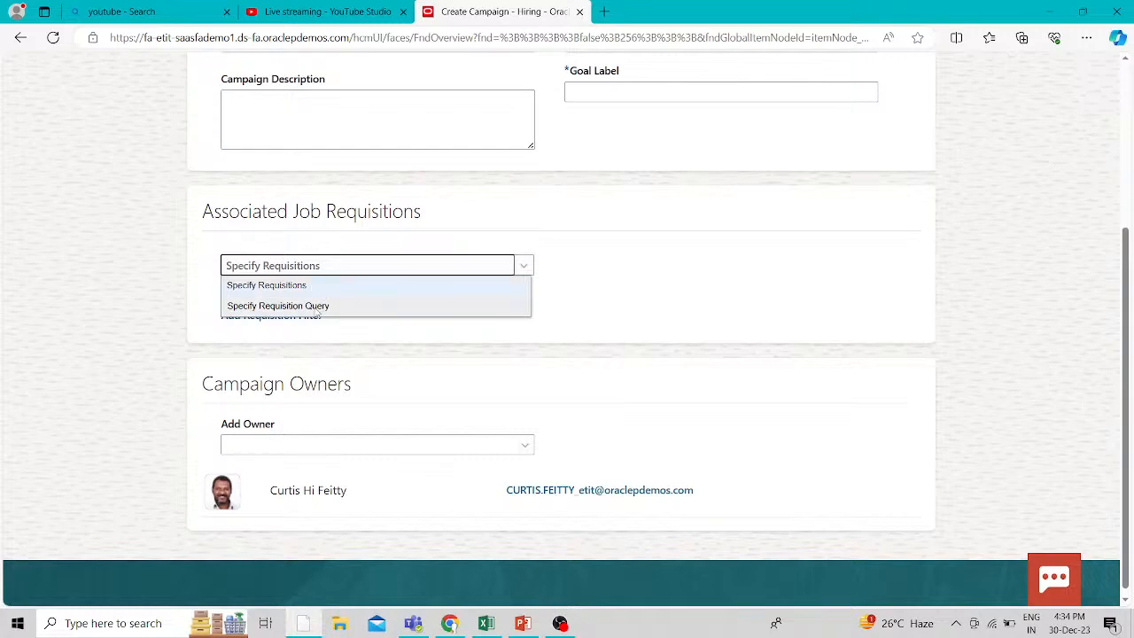
{"action": "left_click", "coordinate": [412, 312]}
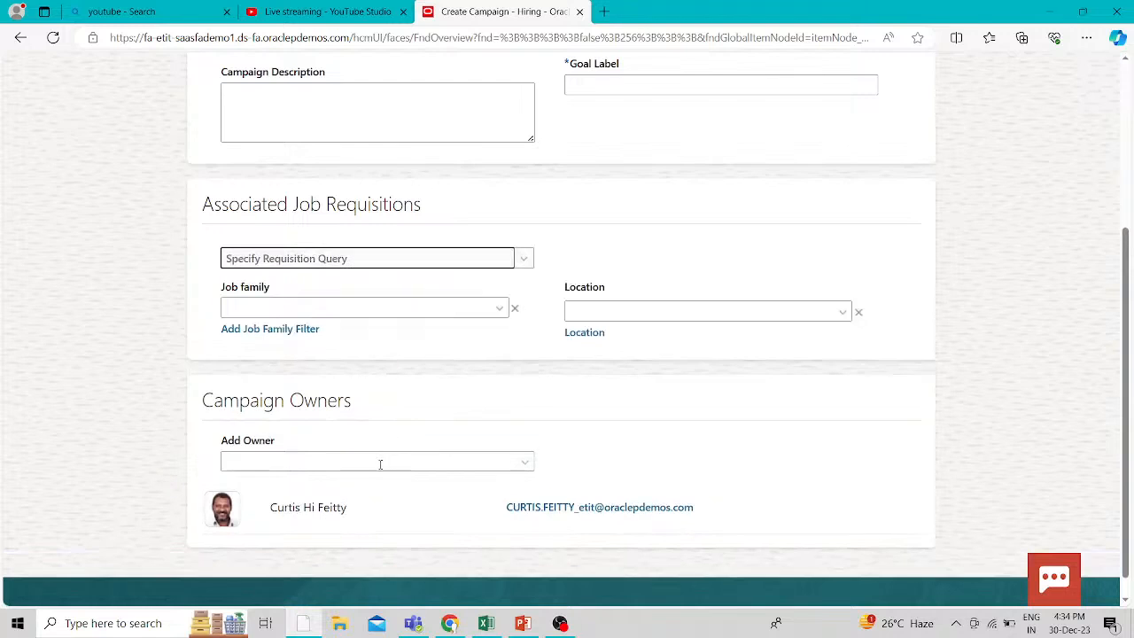
- Check the Campaign Owners section and cancel the new campaign without saving it
{"action": "left_click", "coordinate": [380, 464]}
{"action": "left_click", "coordinate": [658, 452]}
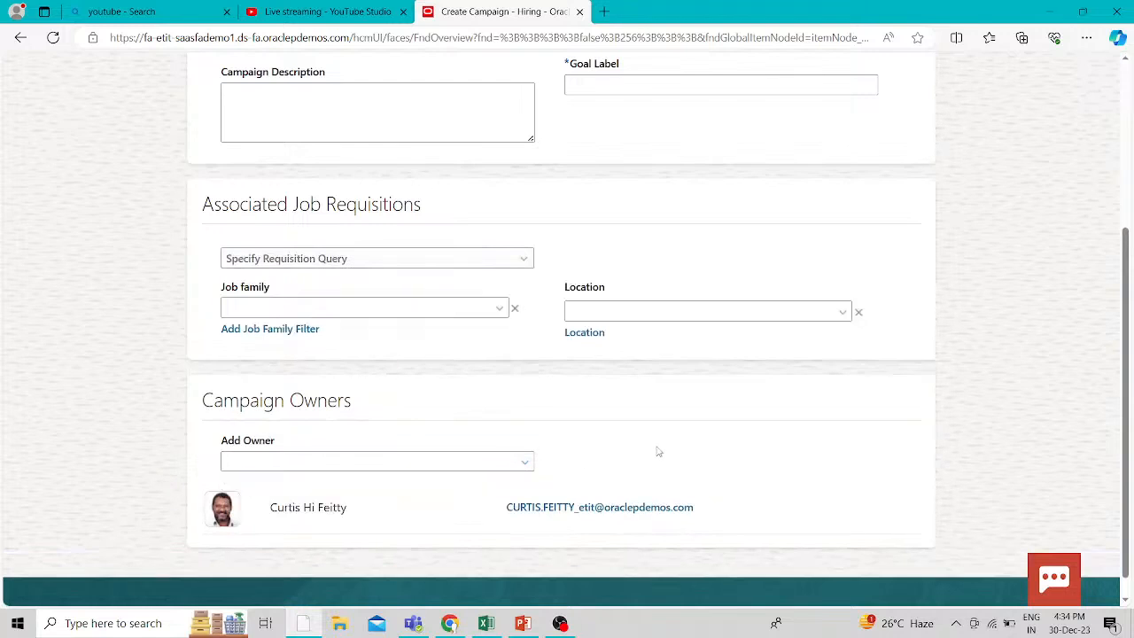
{"action": "scroll", "coordinate": [662, 448], "scroll_direction": "up", "scroll_amount": 3}
{"action": "left_click", "coordinate": [1063, 121]}
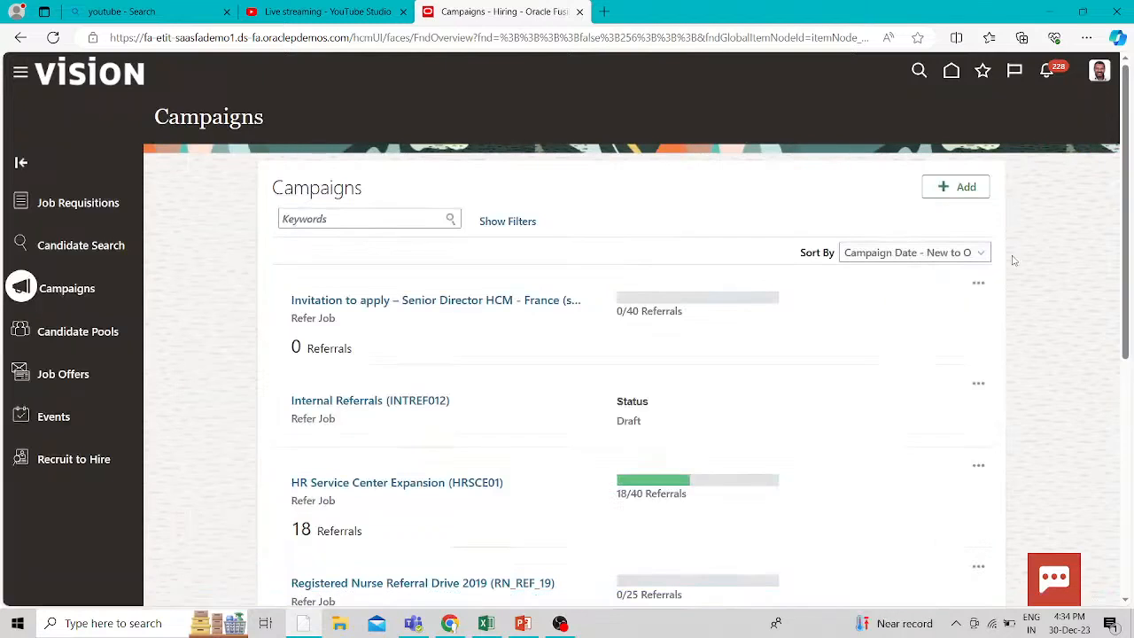
- Open Job Offers and look through the list of offers with their states, hire dates and hiring managers
{"action": "left_click", "coordinate": [73, 375]}
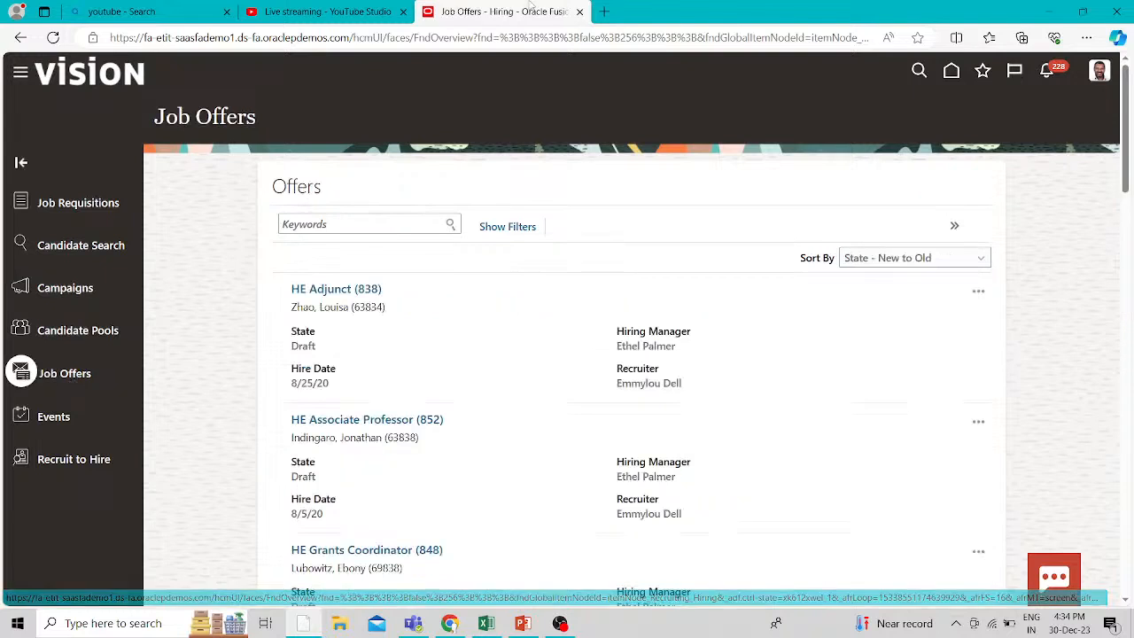
{"action": "left_click", "coordinate": [954, 226]}
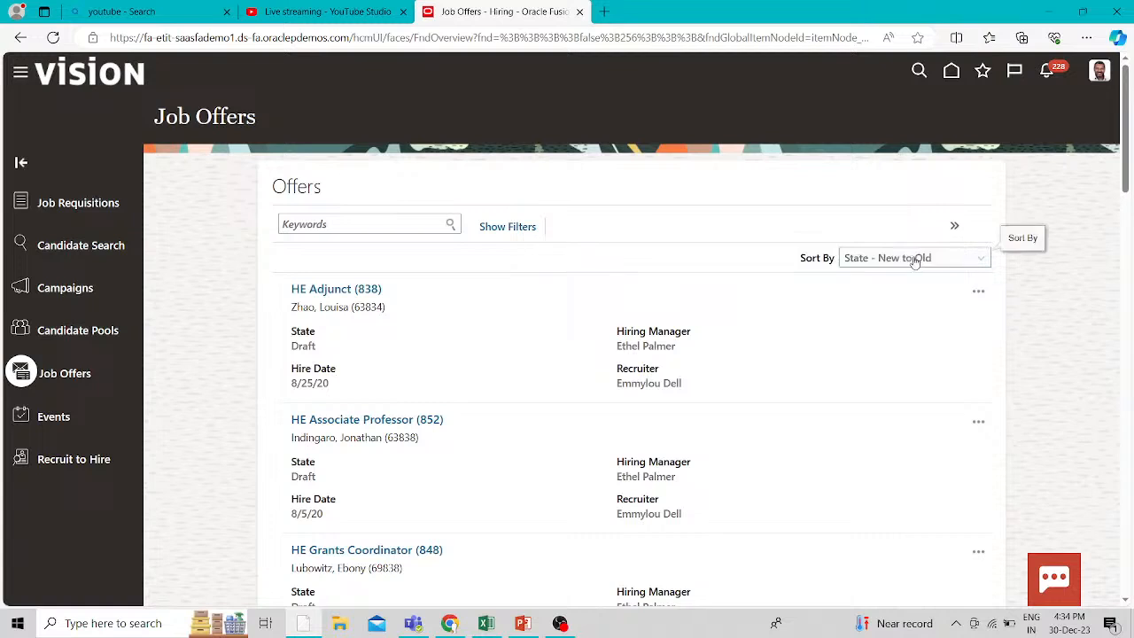
{"action": "left_click", "coordinate": [955, 227]}
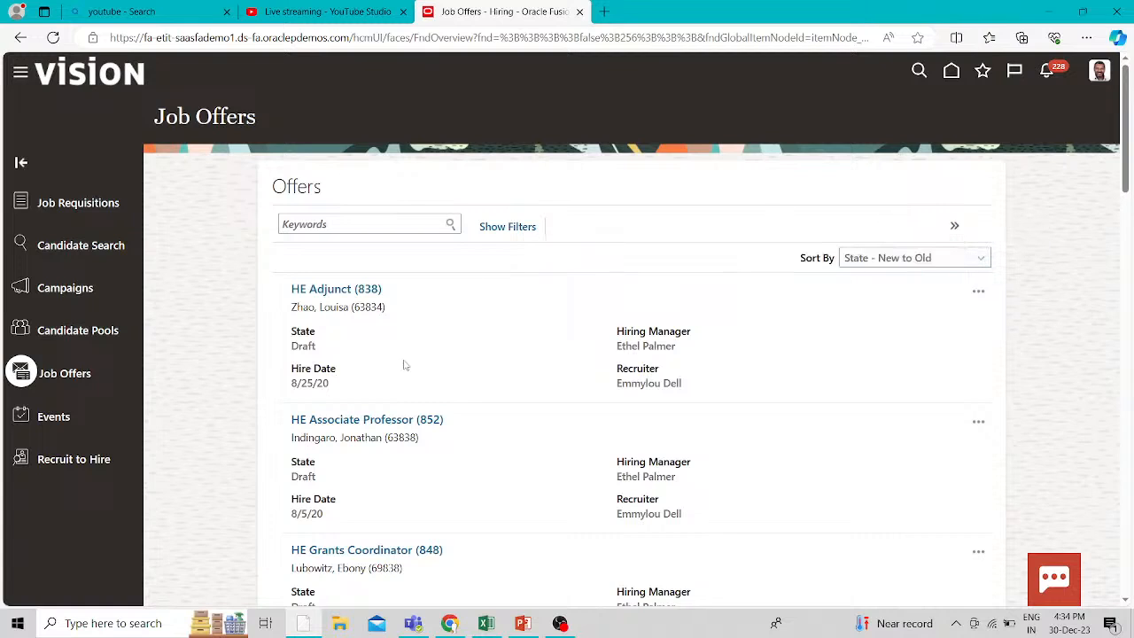
{"action": "scroll", "coordinate": [404, 364], "scroll_direction": "down", "scroll_amount": 8}
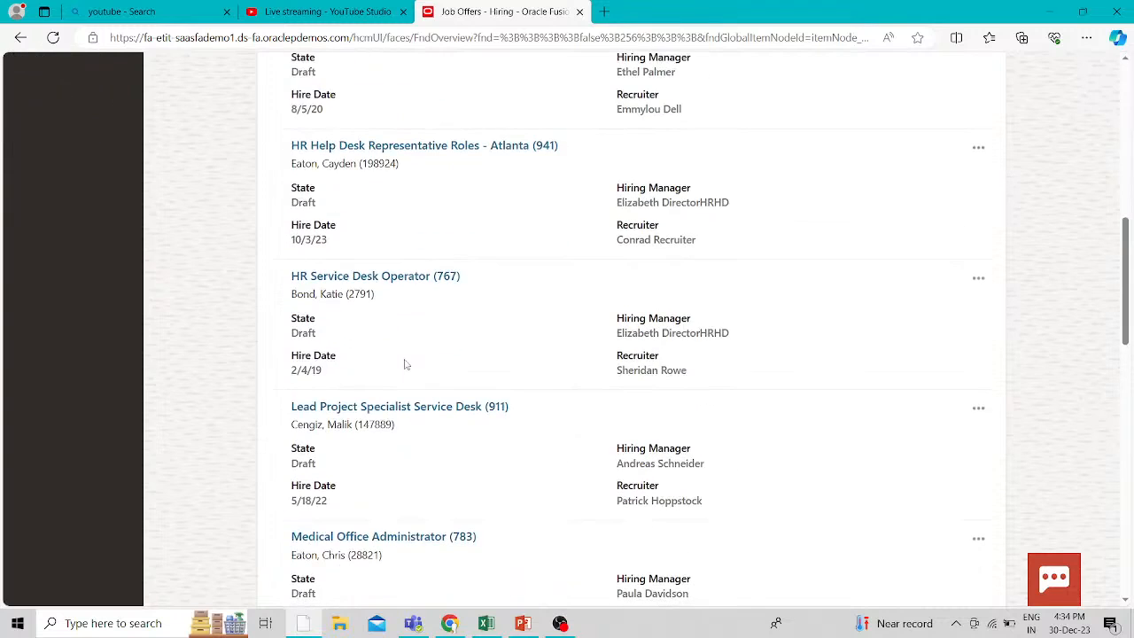
{"action": "scroll", "coordinate": [404, 364], "scroll_direction": "up", "scroll_amount": 10}
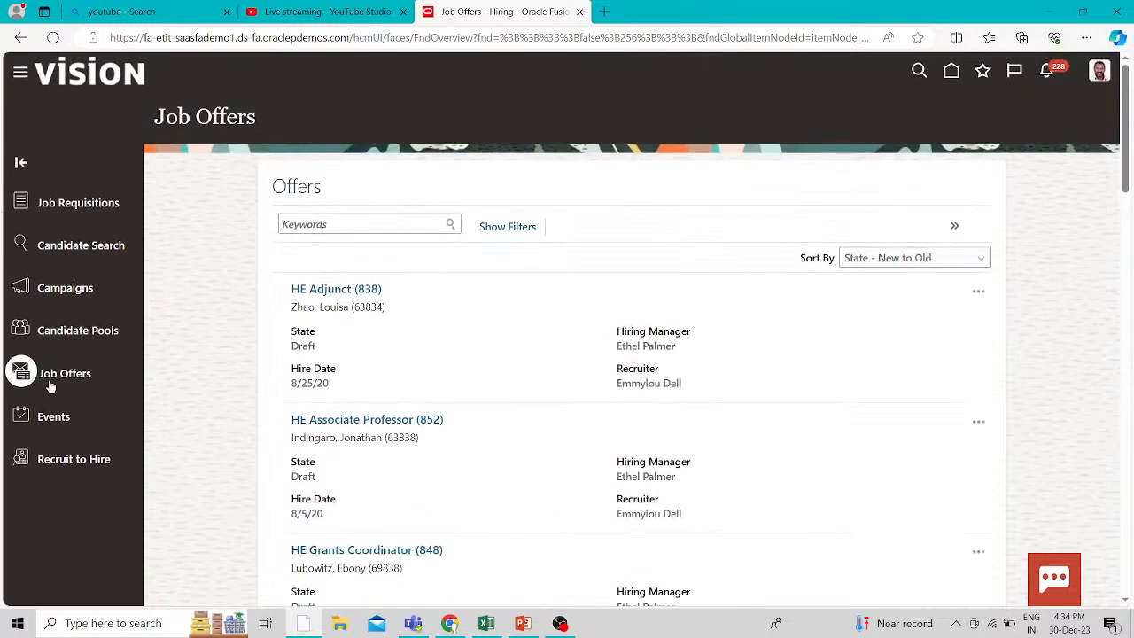
- Open the Recruit to Hire dashboard and view its Recruitment Summary overview
{"action": "left_click", "coordinate": [53, 461]}
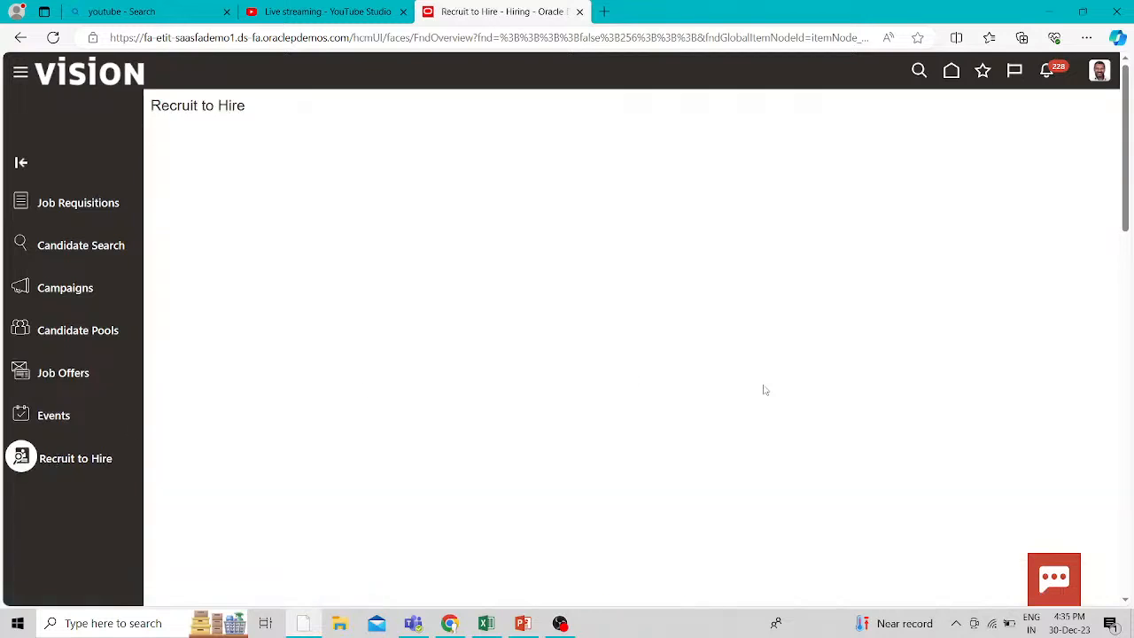
{"action": "scroll", "coordinate": [765, 390], "scroll_direction": "down", "scroll_amount": 5}
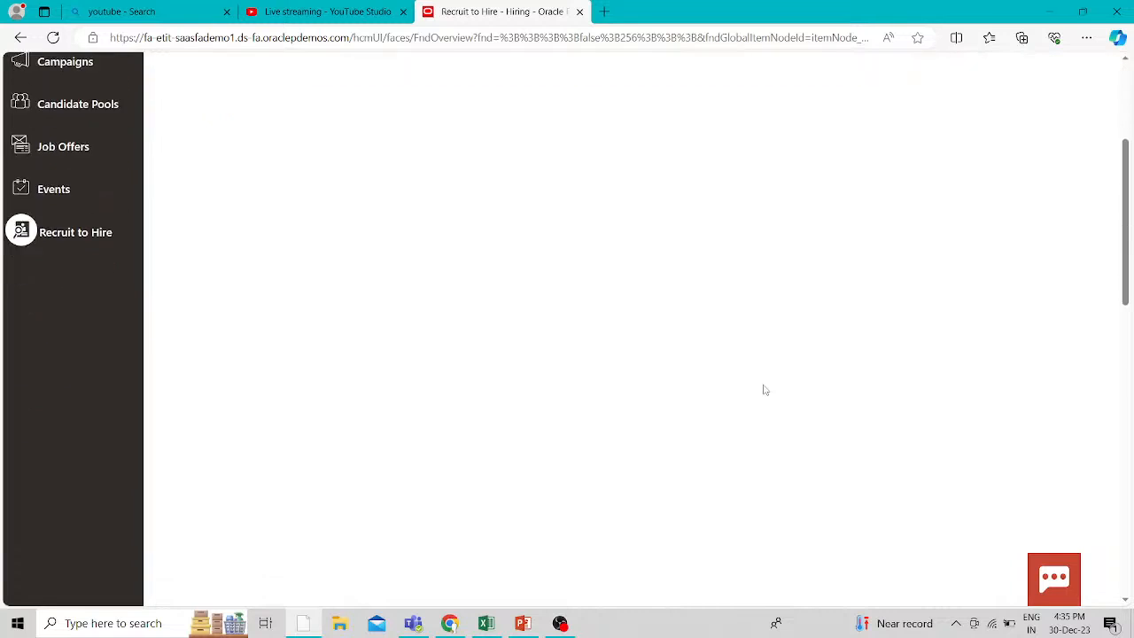
{"action": "scroll", "coordinate": [765, 390], "scroll_direction": "up", "scroll_amount": 5}
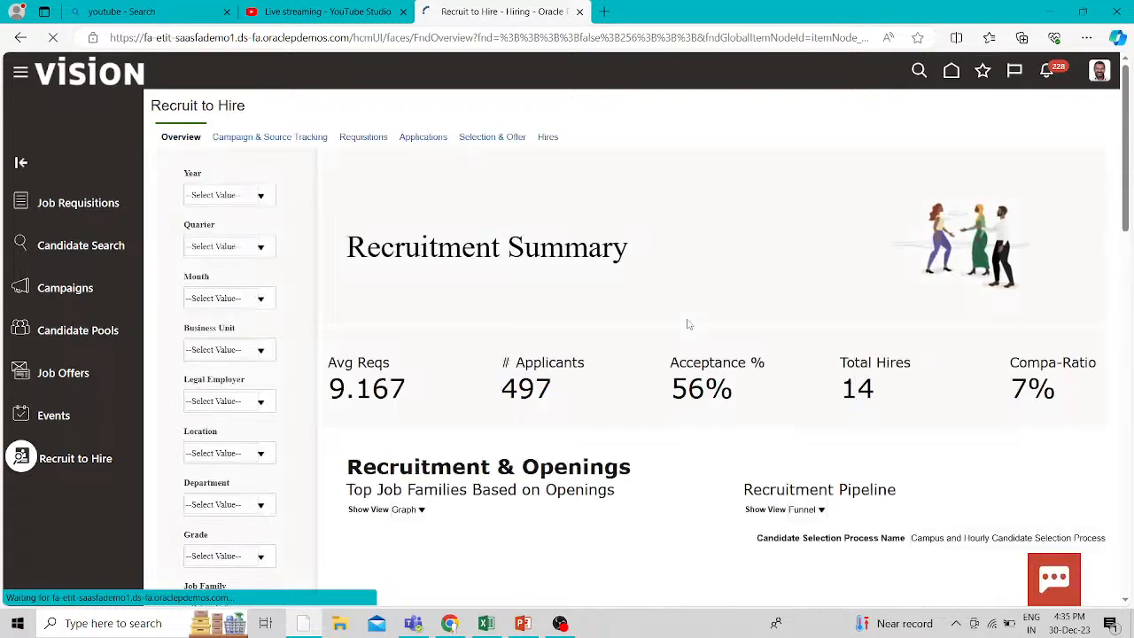
- Review the Campaign & Source Tracking analytics, including applicant source-tracking, campaign goal achievement and email metrics
{"action": "left_click", "coordinate": [274, 138]}
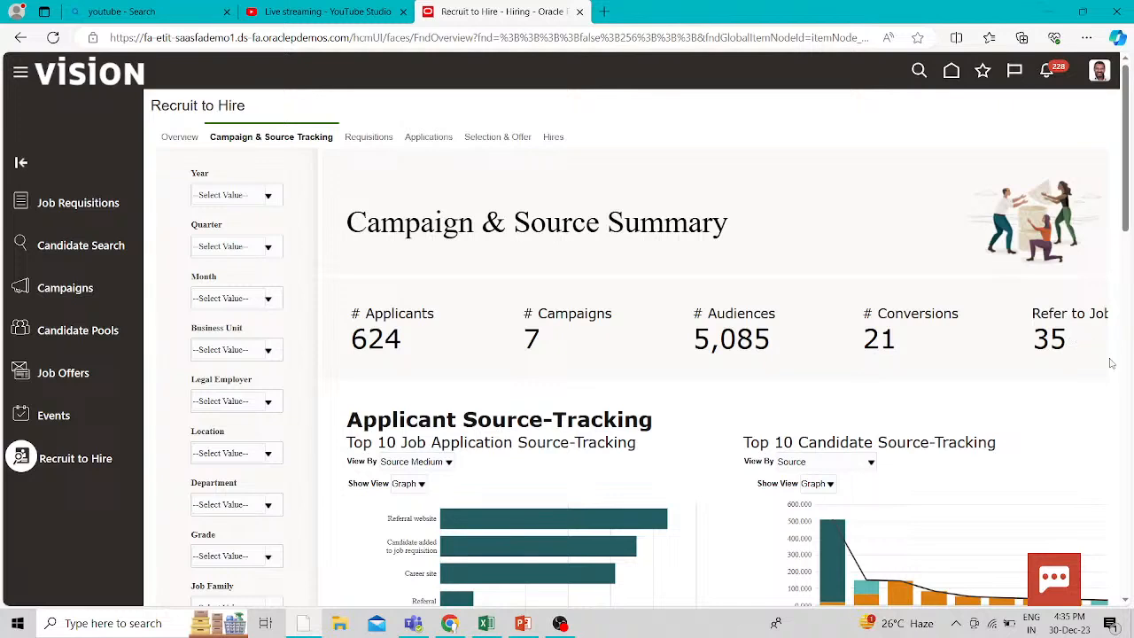
{"action": "scroll", "coordinate": [756, 401], "scroll_direction": "down", "scroll_amount": 3}
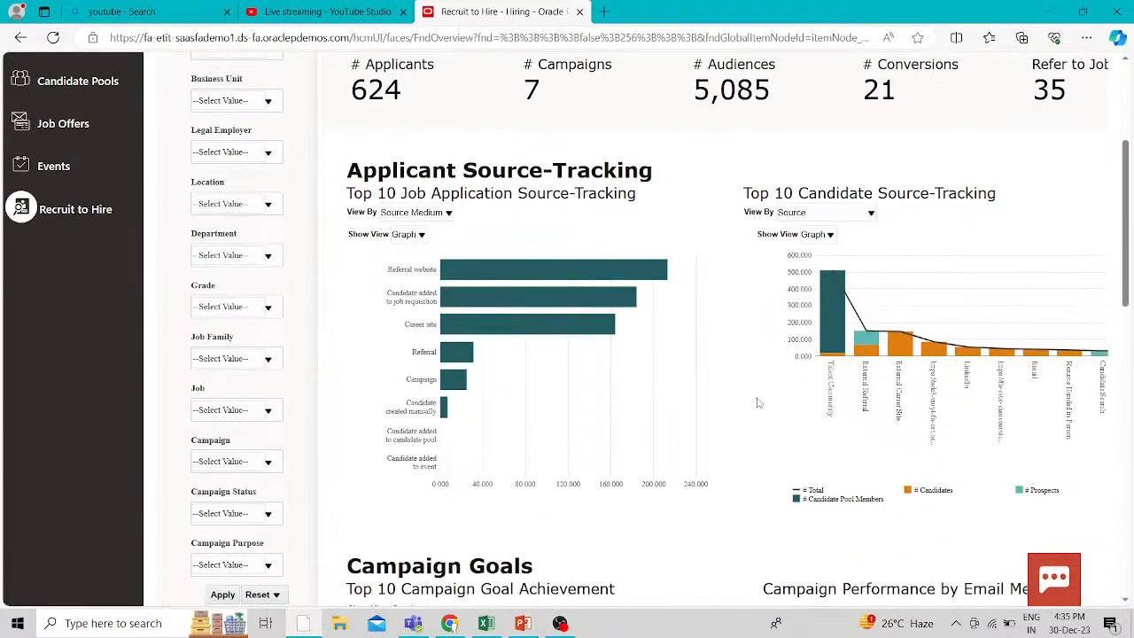
{"action": "scroll", "coordinate": [758, 403], "scroll_direction": "down", "scroll_amount": 3}
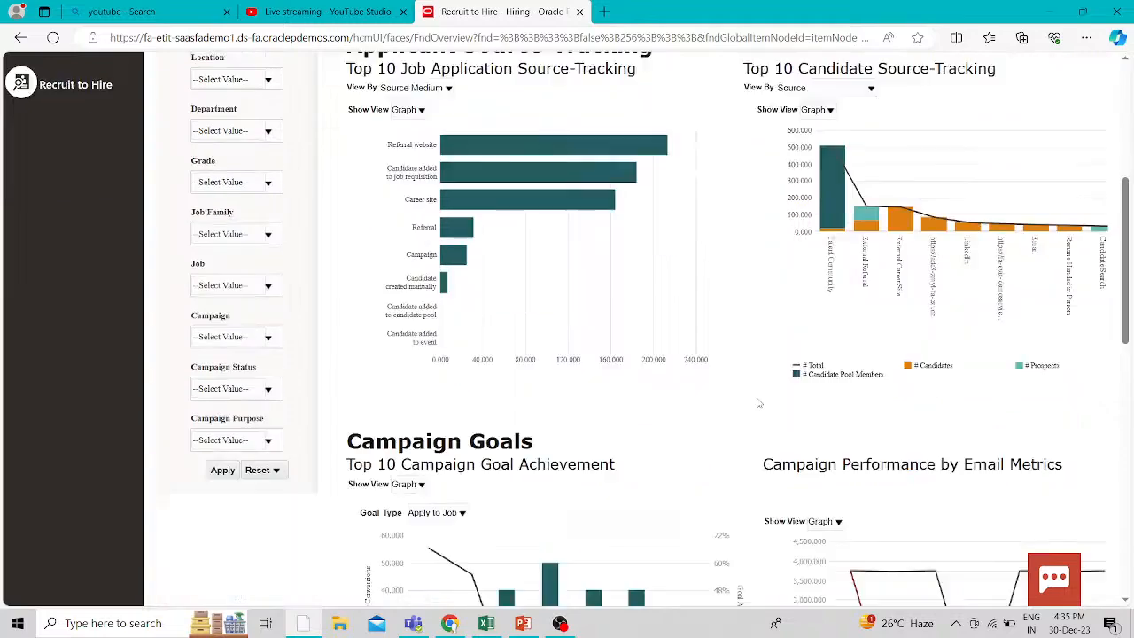
{"action": "scroll", "coordinate": [758, 403], "scroll_direction": "down", "scroll_amount": 3}
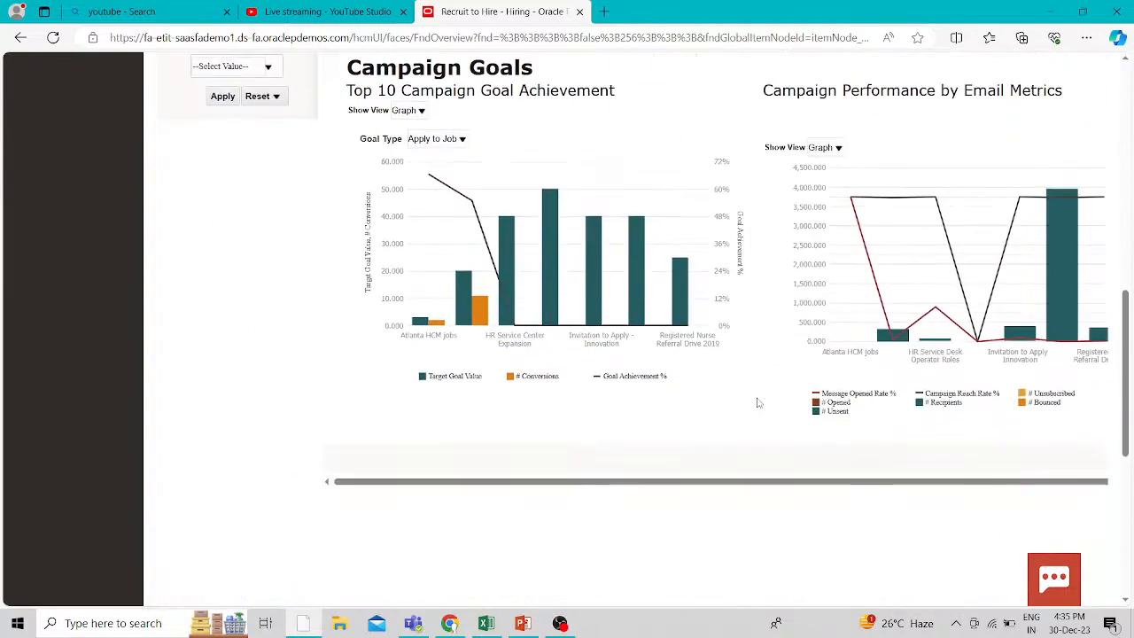
{"action": "scroll", "coordinate": [758, 404], "scroll_direction": "up", "scroll_amount": 6}
{"action": "scroll", "coordinate": [758, 403], "scroll_direction": "up", "scroll_amount": 3}
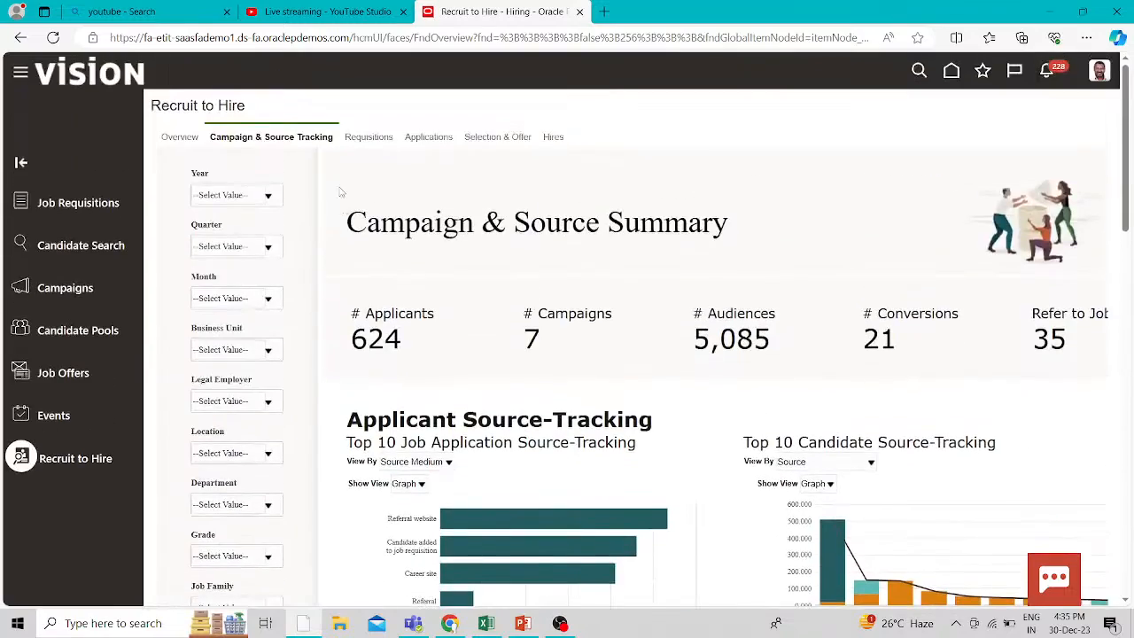
- Review the Requisitions analytics, covering the summary figures, openings to be filled, requisition aging and recruiter breakdowns
{"action": "left_click", "coordinate": [365, 137]}
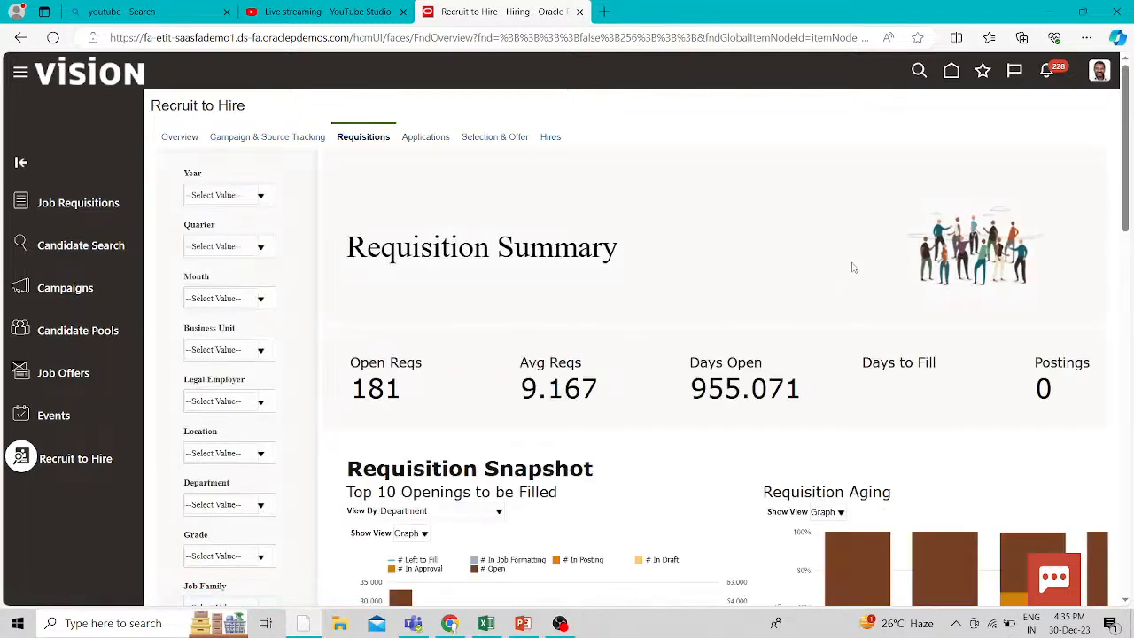
{"action": "scroll", "coordinate": [853, 267], "scroll_direction": "down", "scroll_amount": 4}
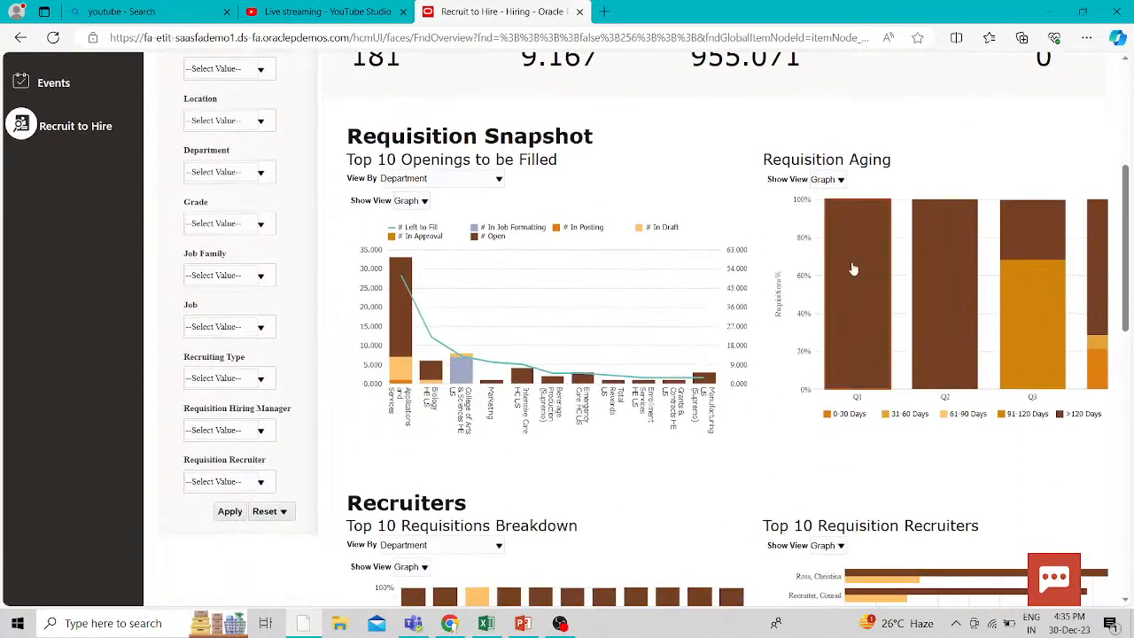
{"action": "scroll", "coordinate": [853, 268], "scroll_direction": "down", "scroll_amount": 3}
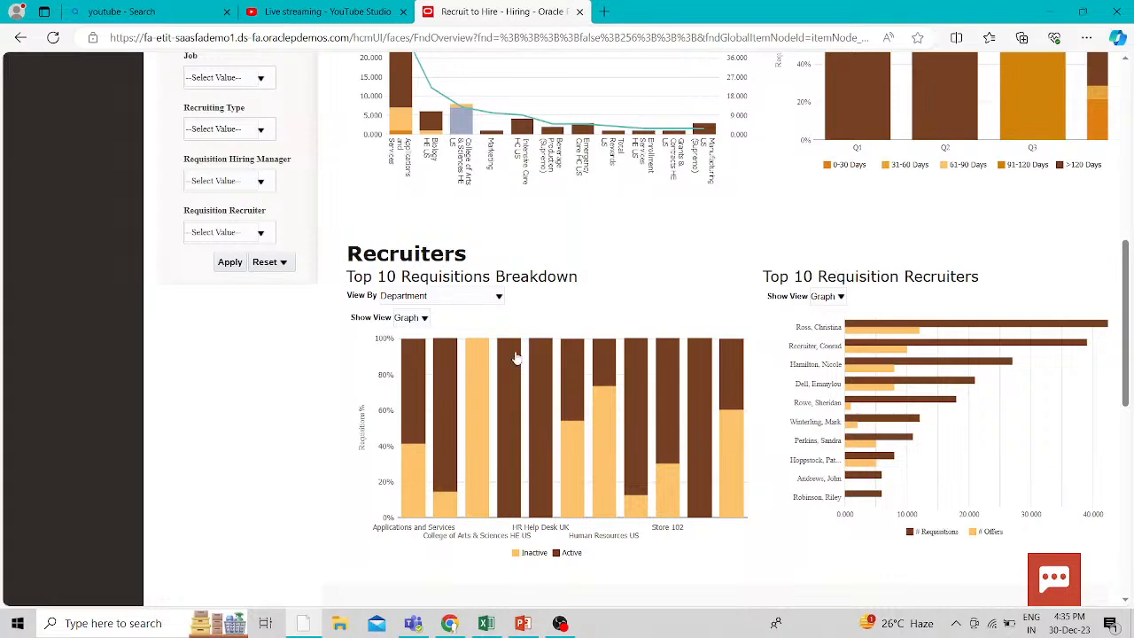
{"action": "scroll", "coordinate": [829, 335], "scroll_direction": "up", "scroll_amount": 4}
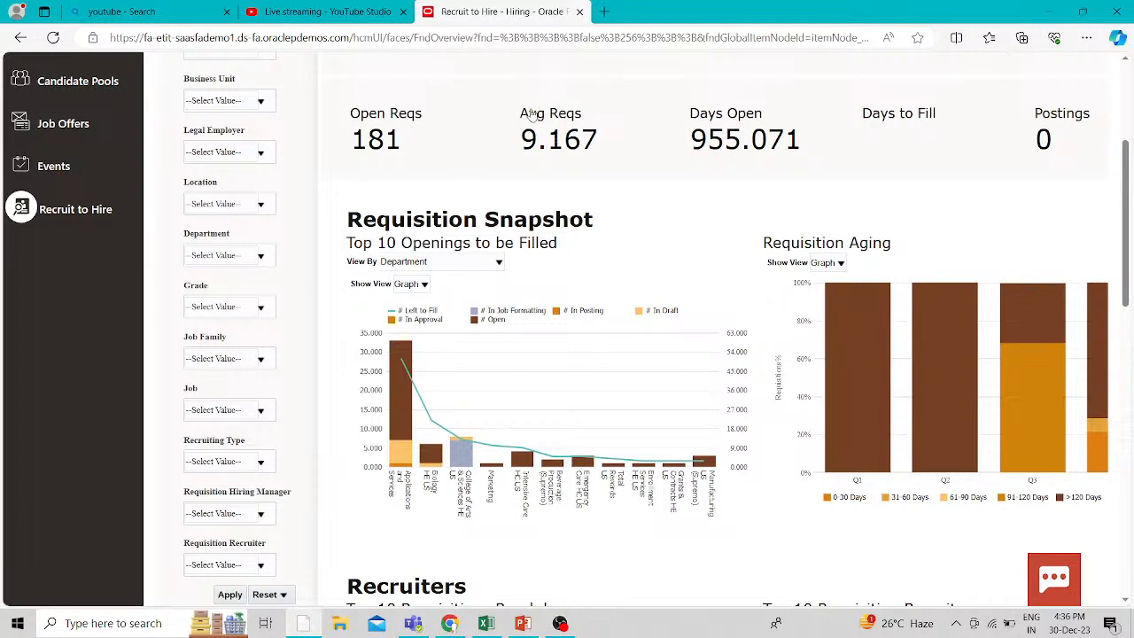
{"action": "scroll", "coordinate": [904, 222], "scroll_direction": "up", "scroll_amount": 1}
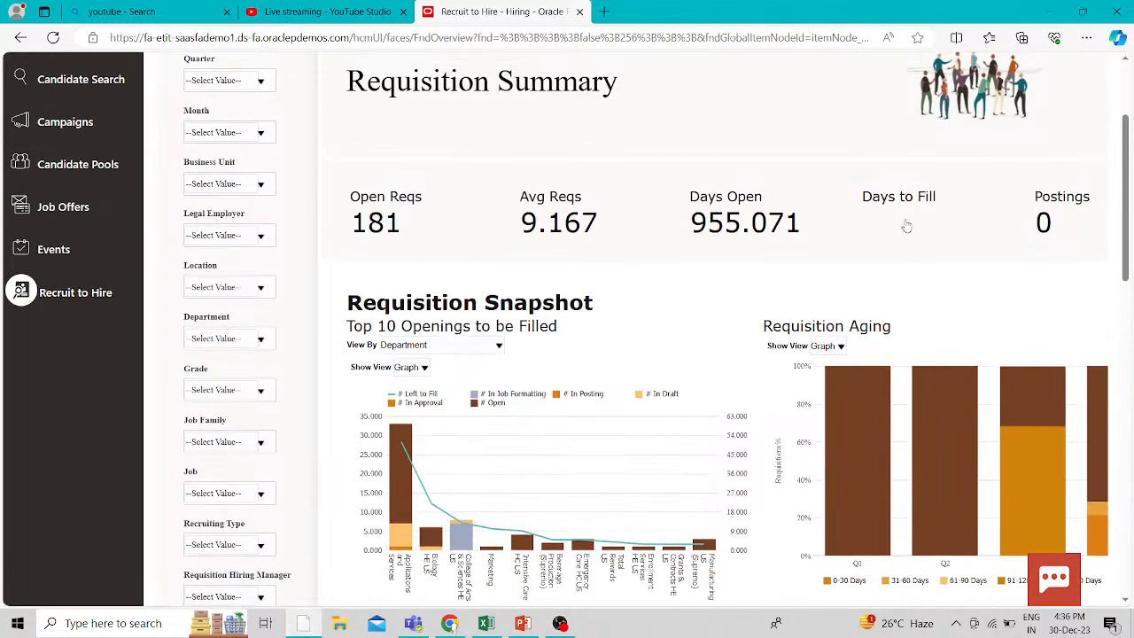
{"action": "scroll", "coordinate": [588, 222], "scroll_direction": "up", "scroll_amount": 2}
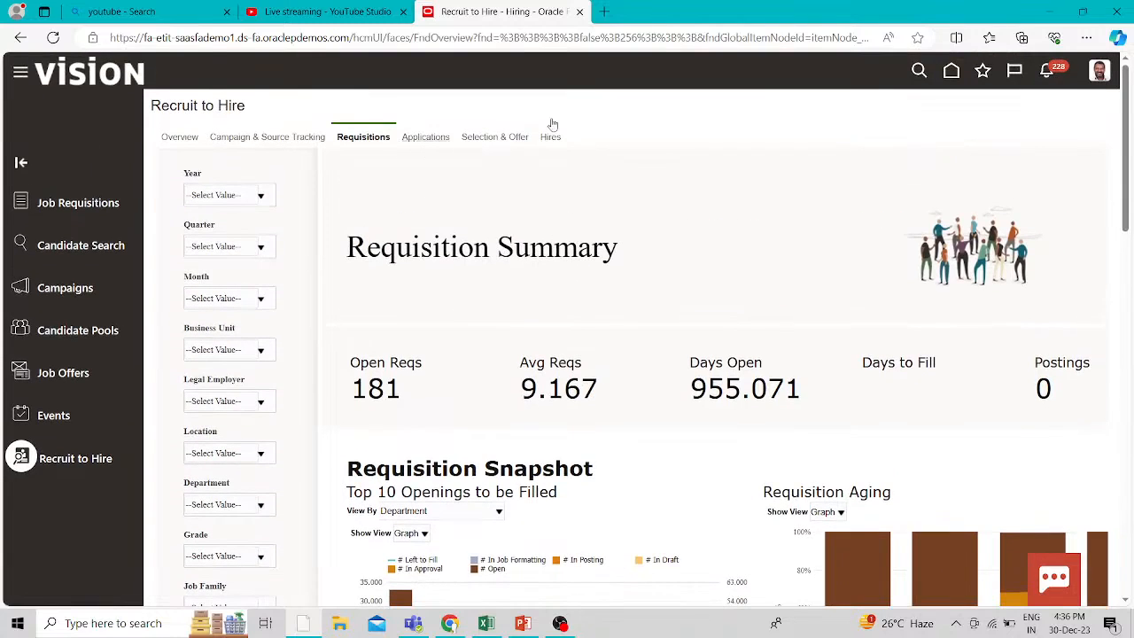
- Review the Applications analytics, covering the application KPIs, diversity by department and previous employers
{"action": "left_click", "coordinate": [400, 140]}
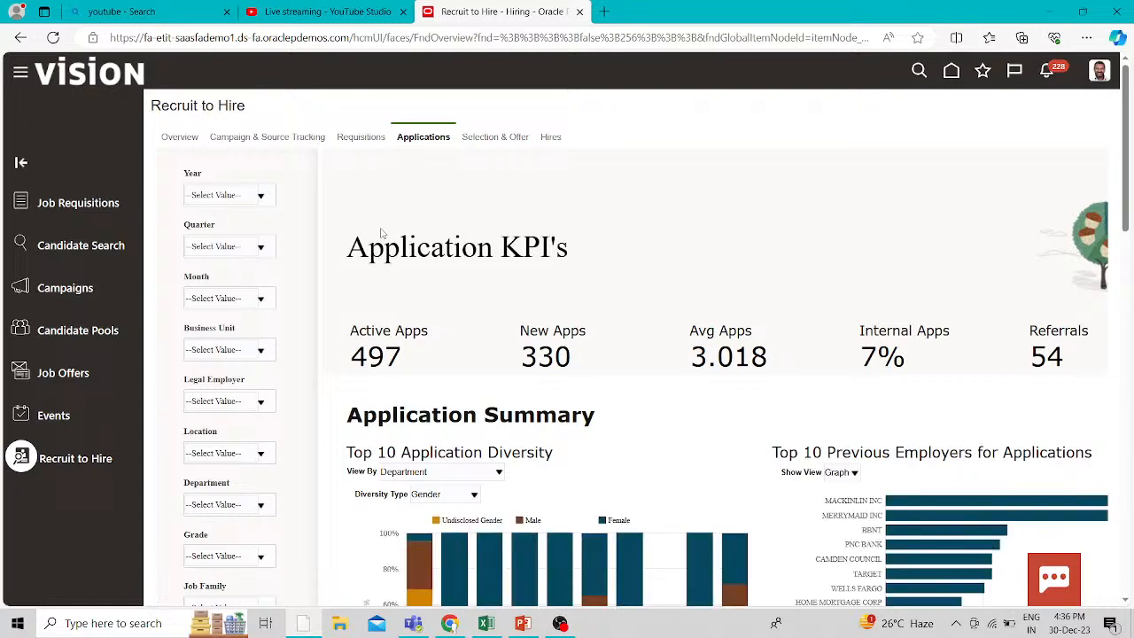
{"action": "scroll", "coordinate": [602, 299], "scroll_direction": "down", "scroll_amount": 2}
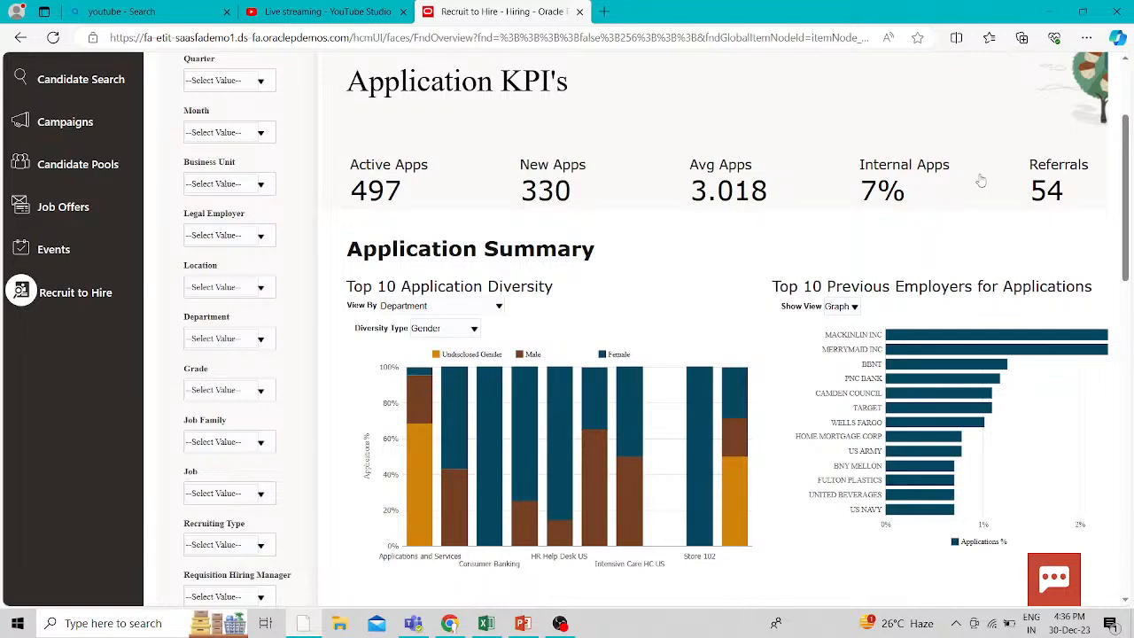
{"action": "scroll", "coordinate": [897, 293], "scroll_direction": "down", "scroll_amount": 1}
{"action": "scroll", "coordinate": [897, 292], "scroll_direction": "down", "scroll_amount": 4}
{"action": "scroll", "coordinate": [893, 289], "scroll_direction": "up", "scroll_amount": 6}
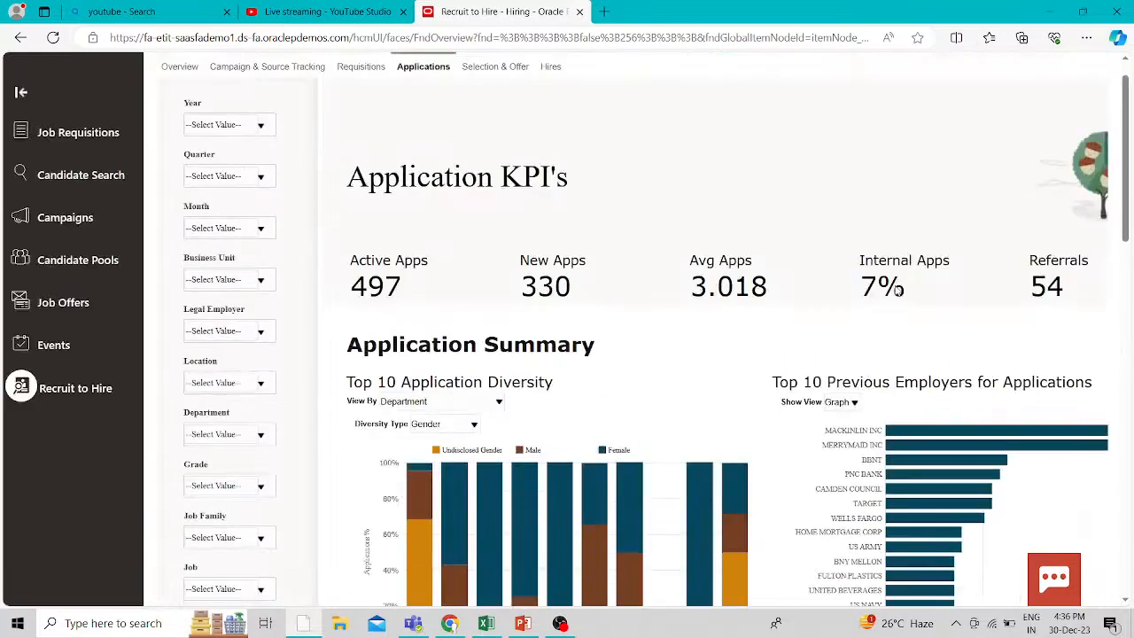
- Review the Selection & Offer analytics, covering the offer summary figures and the top reasons for rejection and withdrawal
{"action": "left_click", "coordinate": [496, 140]}
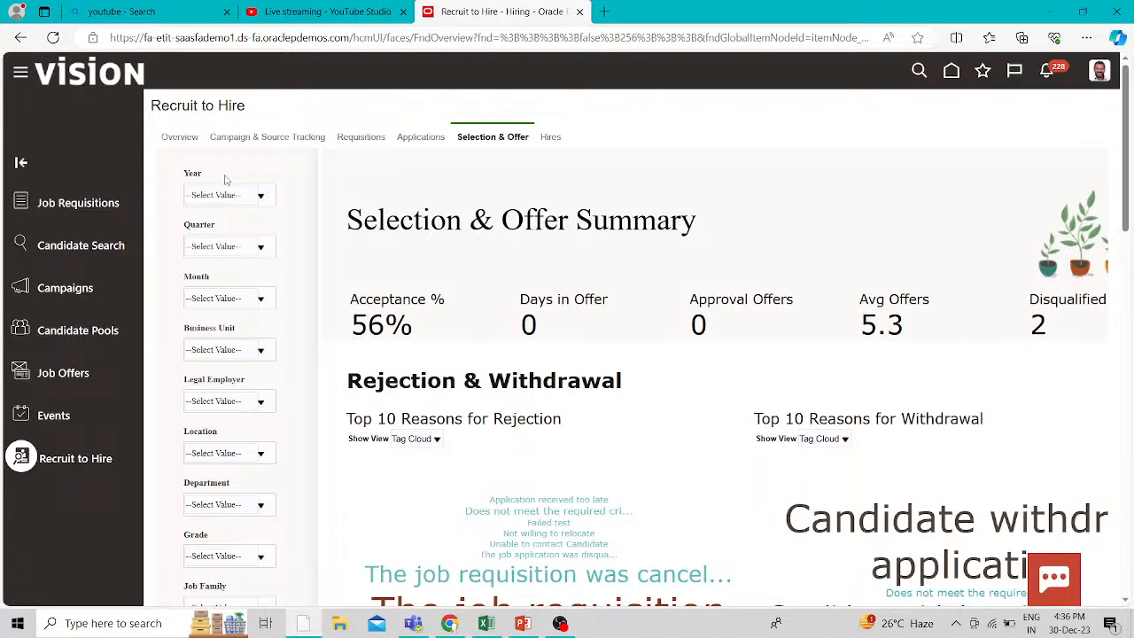
{"action": "scroll", "coordinate": [235, 372], "scroll_direction": "down", "scroll_amount": 2}
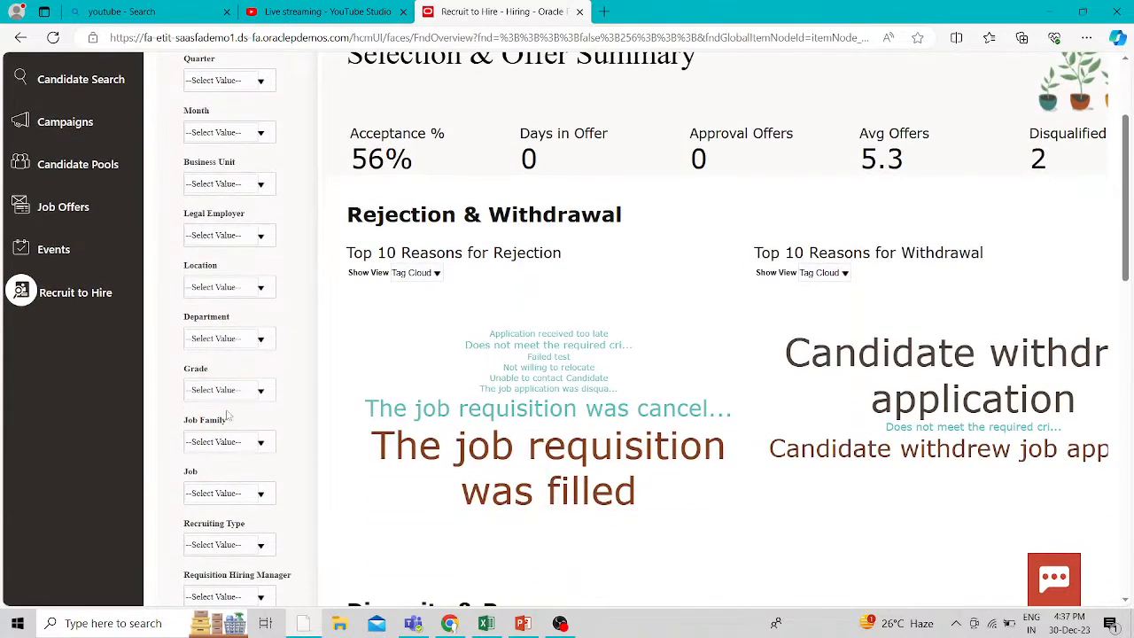
{"action": "scroll", "coordinate": [232, 426], "scroll_direction": "down", "scroll_amount": 1}
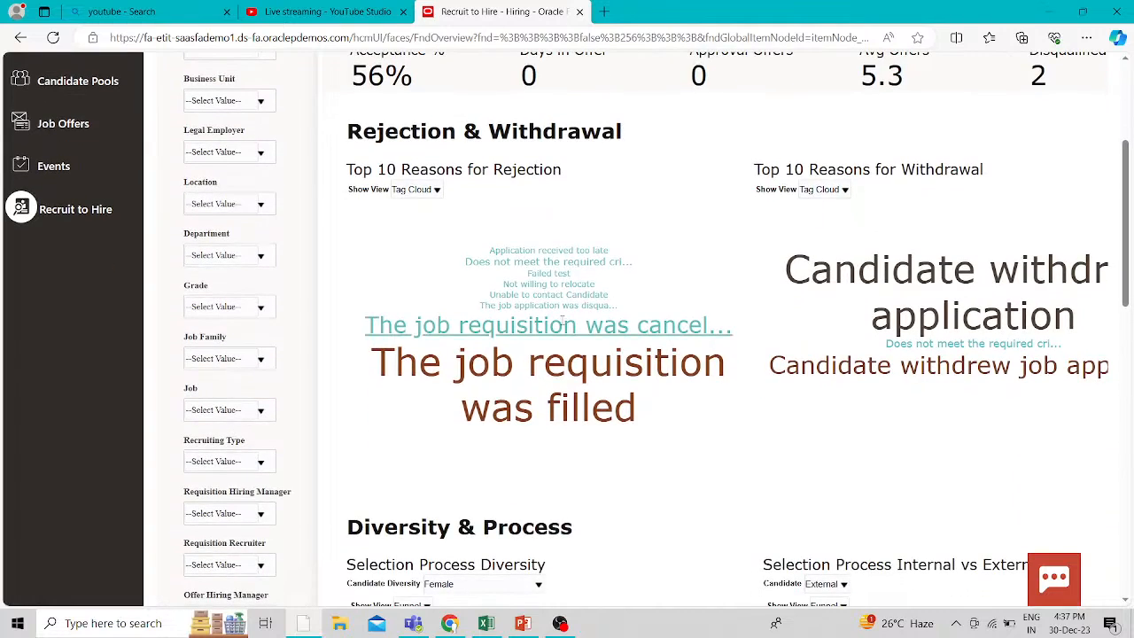
{"action": "scroll", "coordinate": [561, 322], "scroll_direction": "up", "scroll_amount": 3}
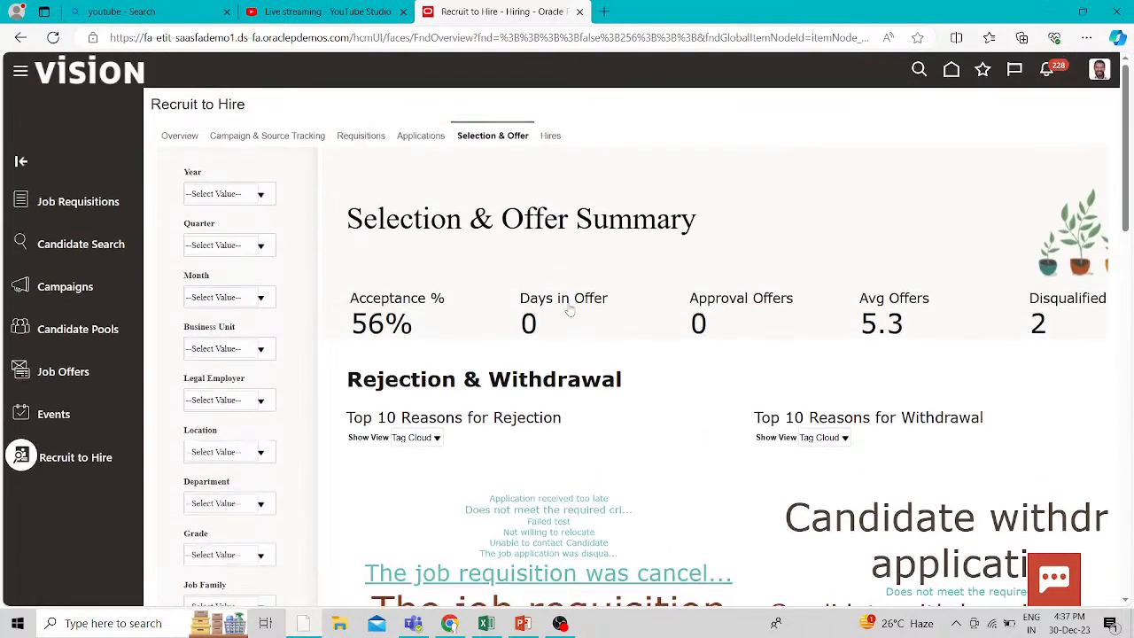
- Review the Hires analytics, covering the hiring overview figures, new hires by source and top previous employers for hires
{"action": "left_click", "coordinate": [551, 138]}
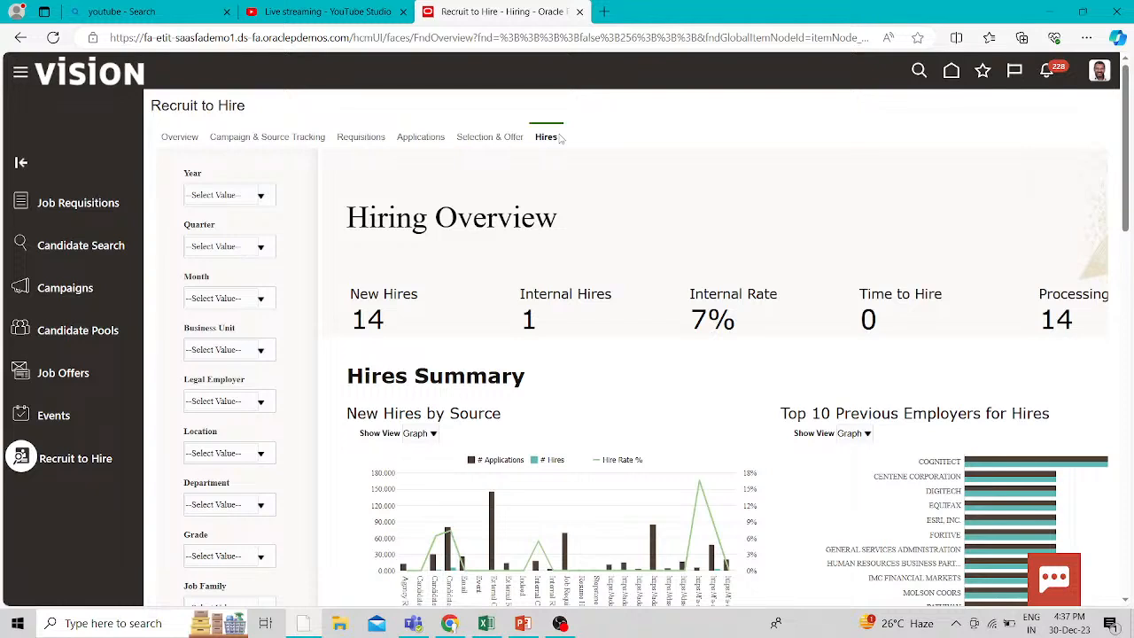
{"action": "scroll", "coordinate": [476, 381], "scroll_direction": "down", "scroll_amount": 3}
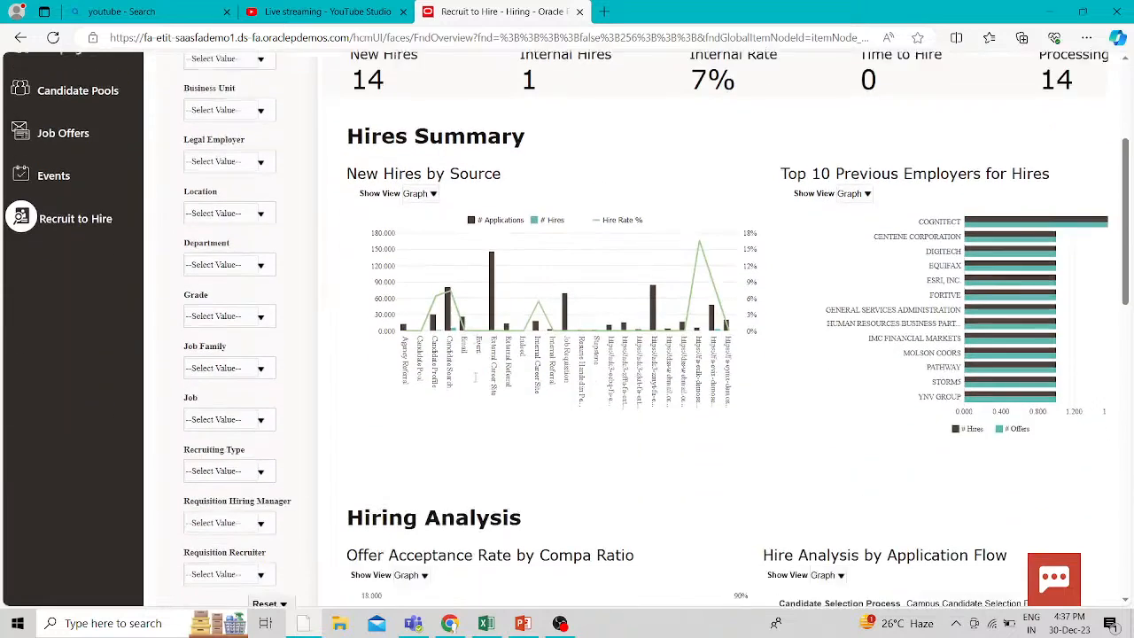
{"action": "scroll", "coordinate": [475, 381], "scroll_direction": "up", "scroll_amount": 3}
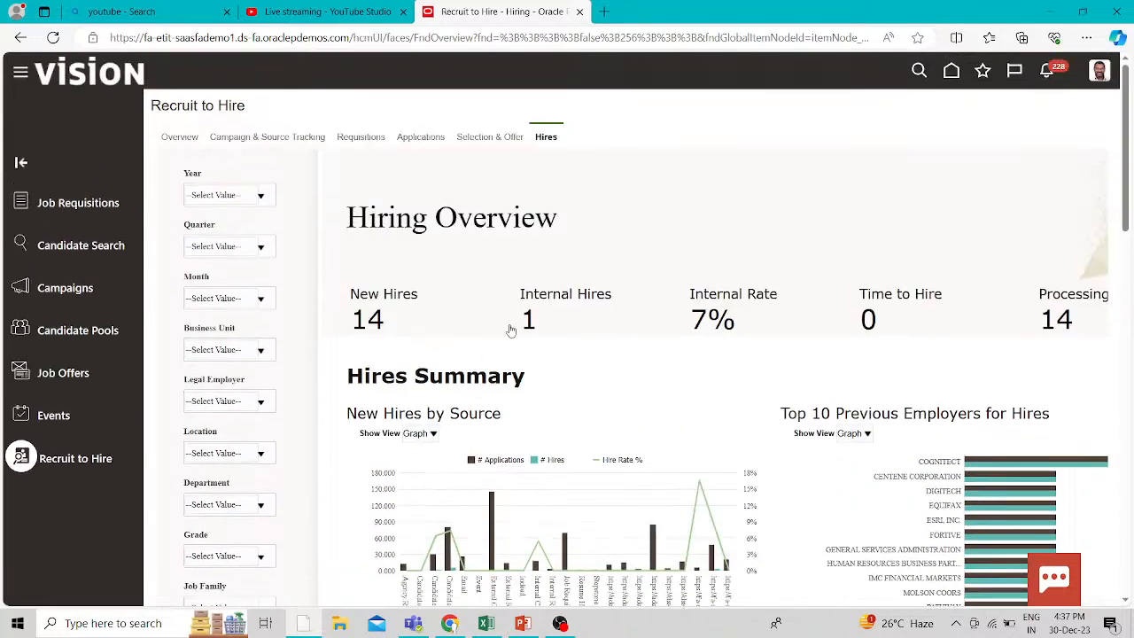
{"action": "scroll", "coordinate": [511, 331], "scroll_direction": "down", "scroll_amount": 3}
{"action": "scroll", "coordinate": [511, 331], "scroll_direction": "up", "scroll_amount": 2}
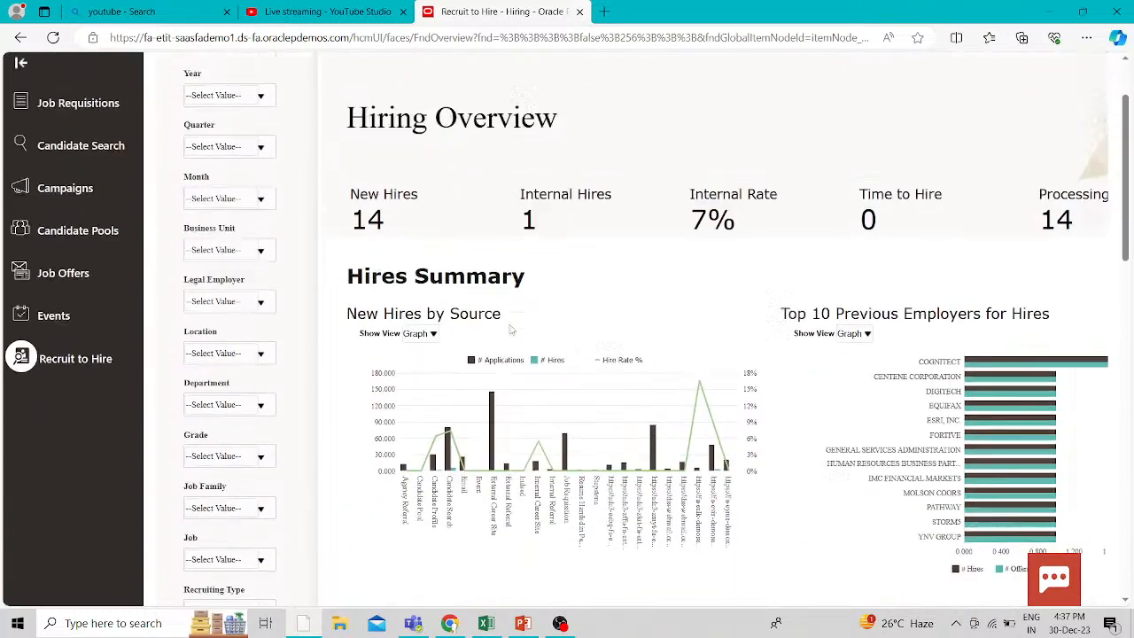
{"action": "scroll", "coordinate": [511, 330], "scroll_direction": "up", "scroll_amount": 1}
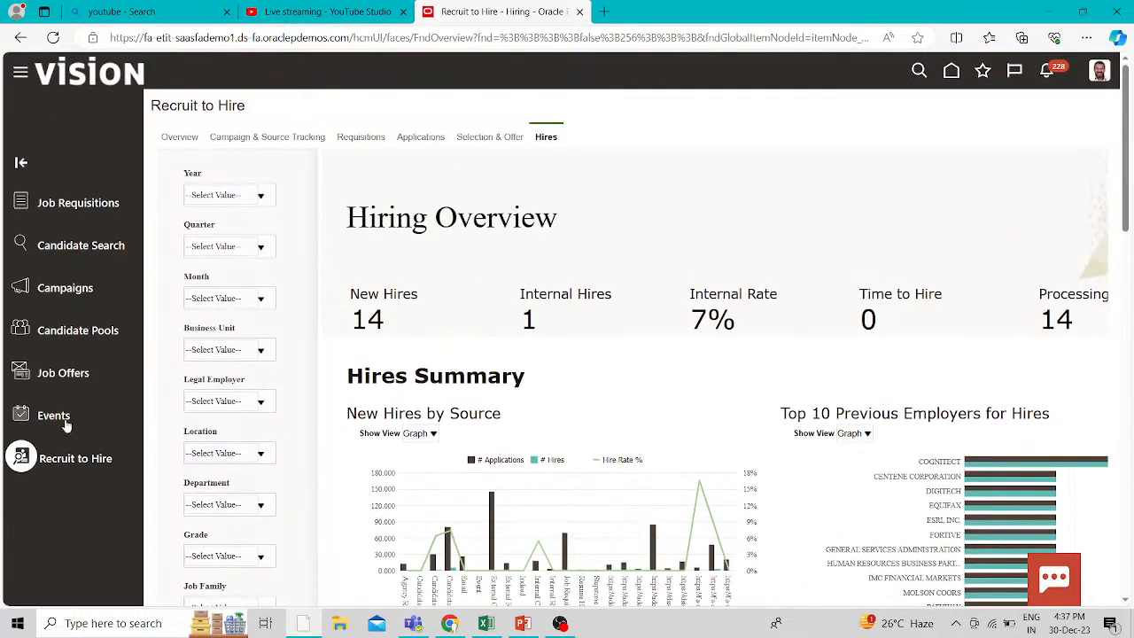